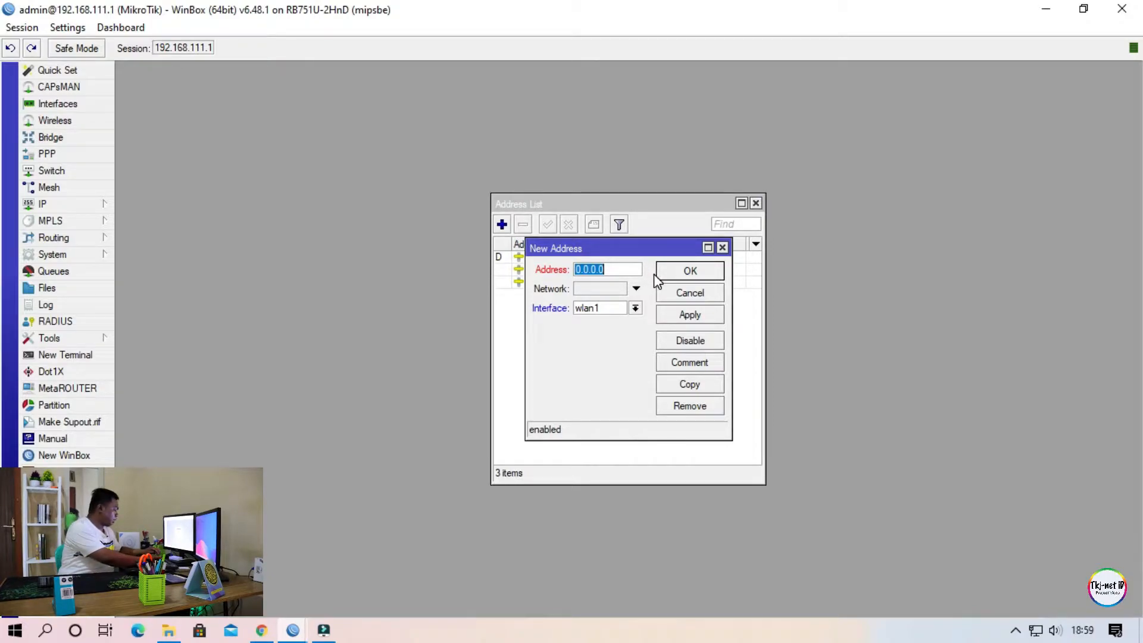
Add the IP address 192.168.200.1/24 on interface ether5 and widen the address list to show its entries.
text(192.168)
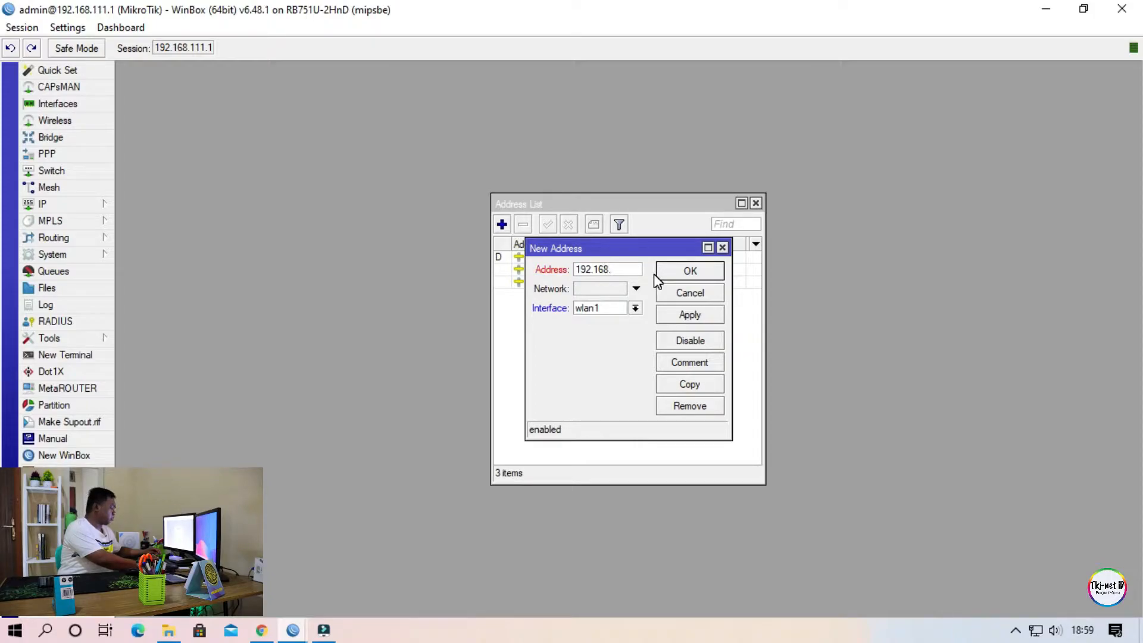
text(.200.1)
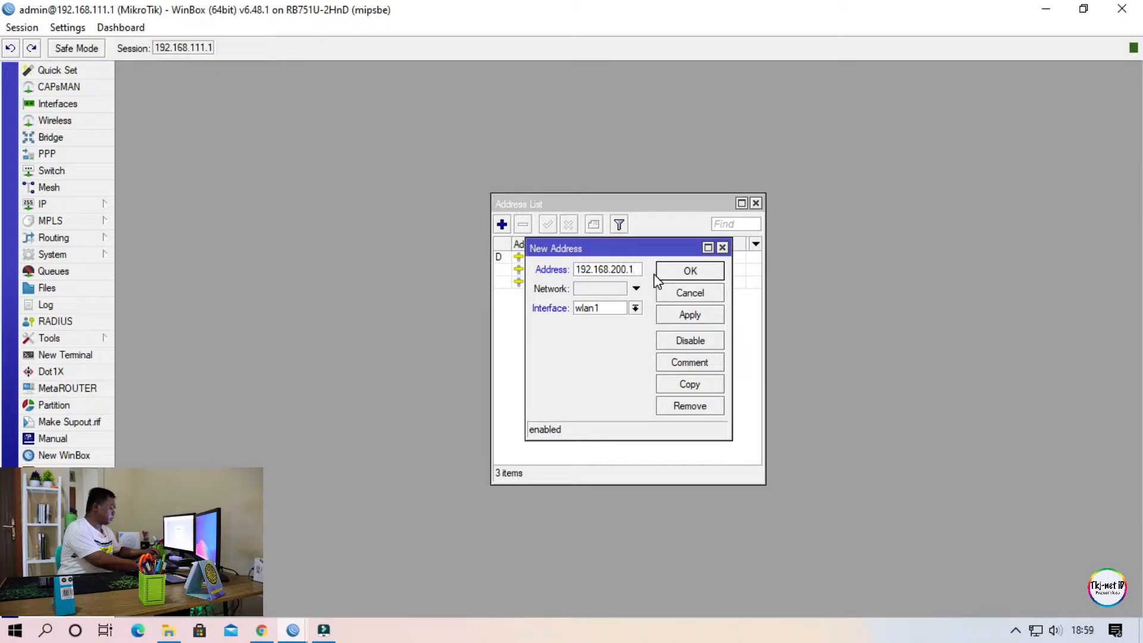
text(/24)
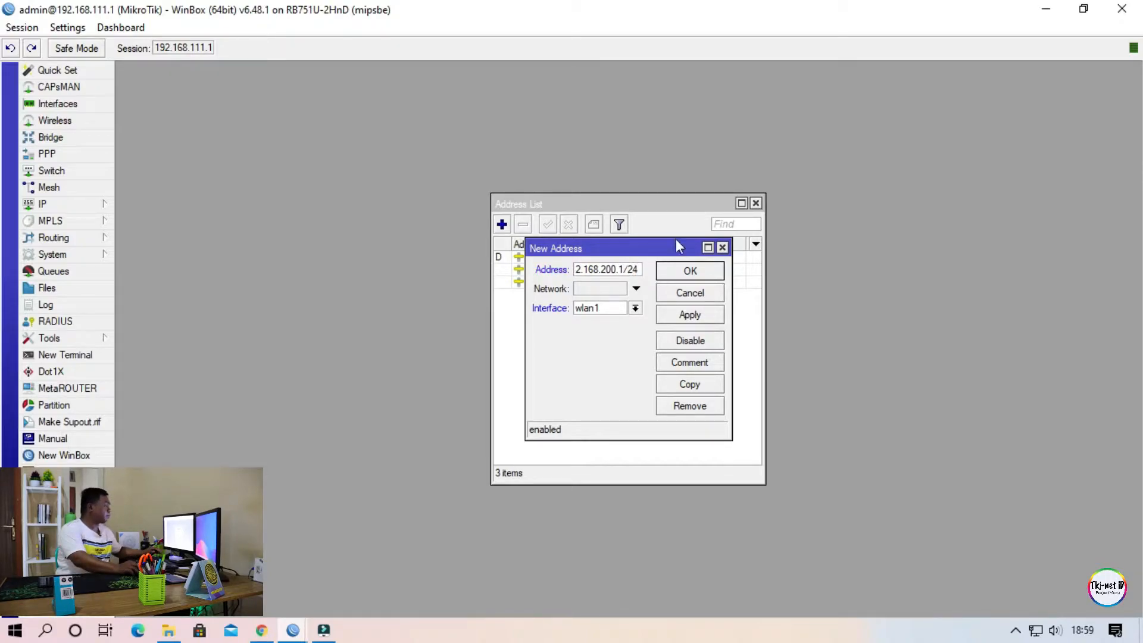
click(636, 308)
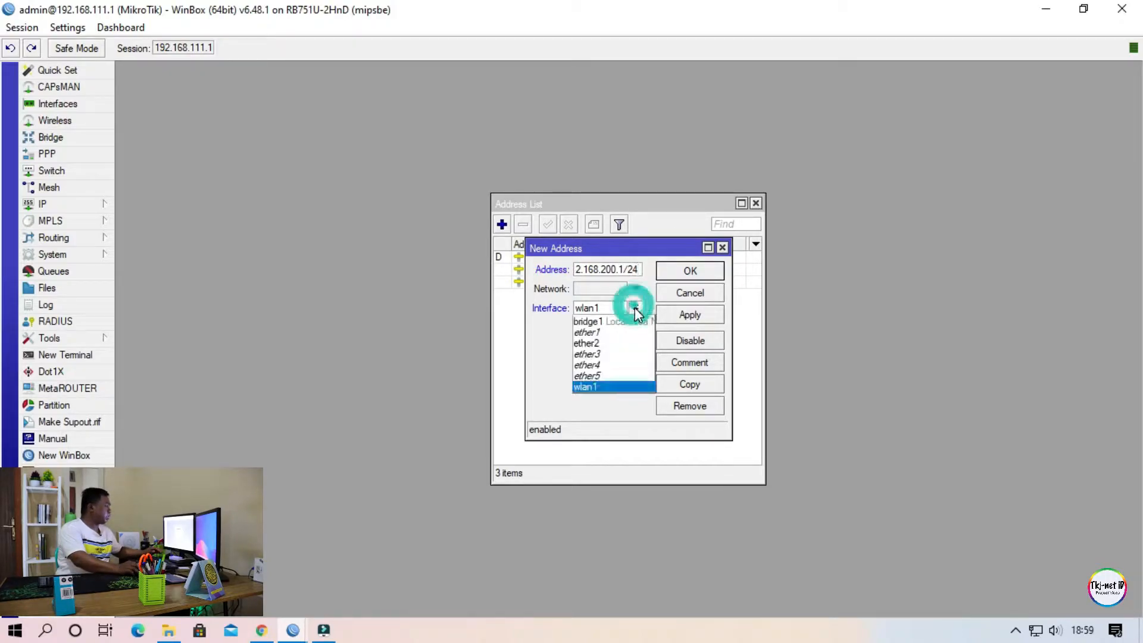
click(617, 381)
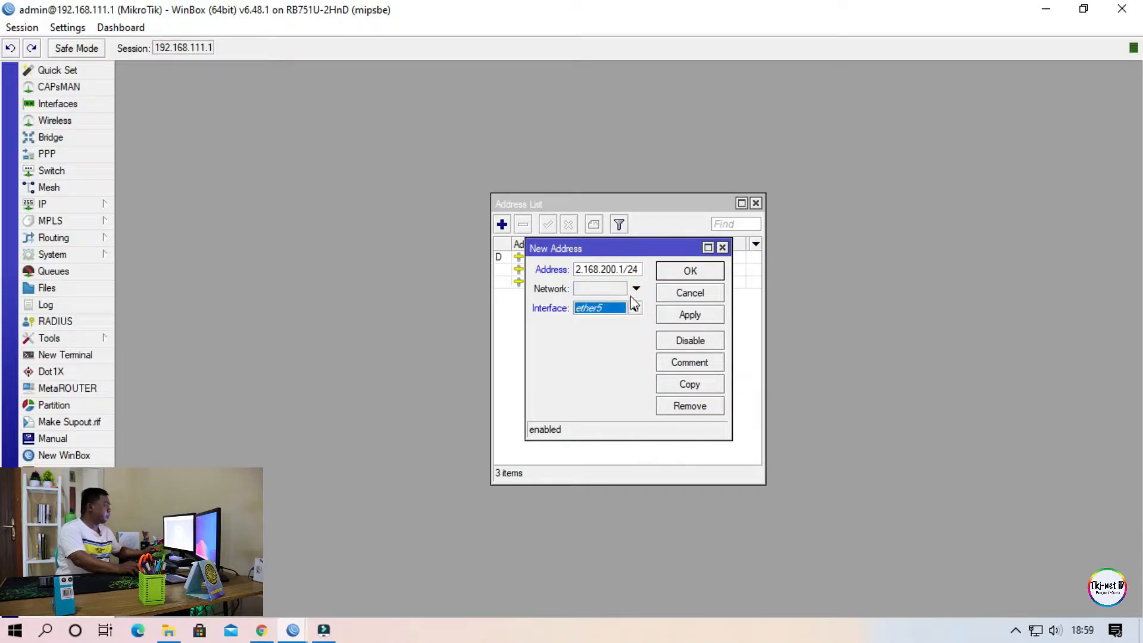
drag(629, 246, 819, 197)
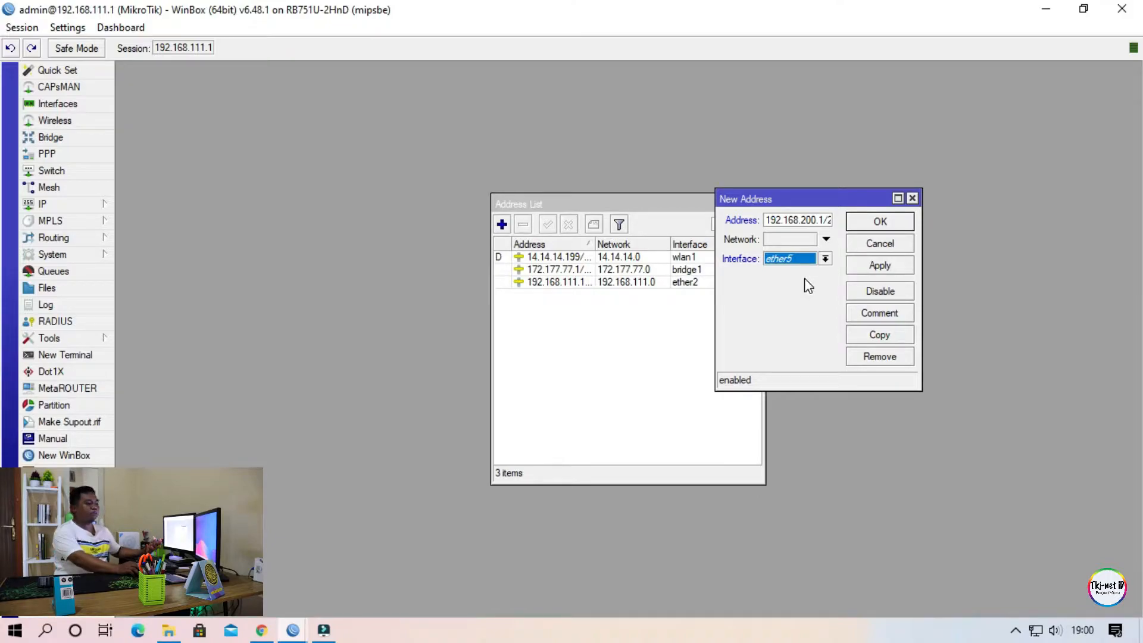
click(880, 222)
click(679, 297)
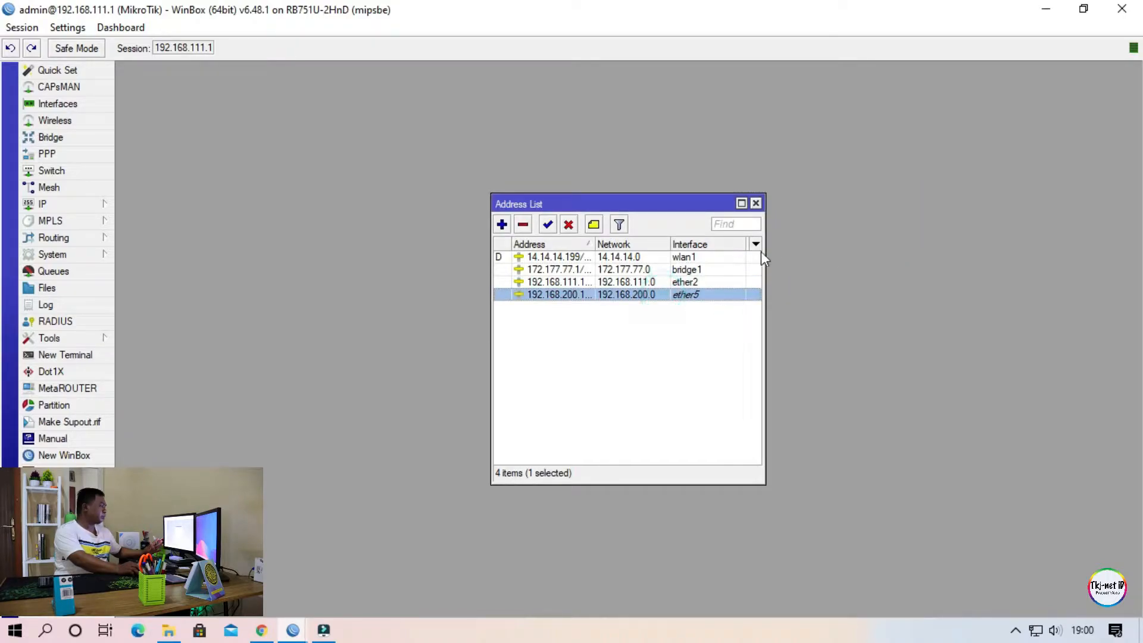
drag(765, 223, 831, 227)
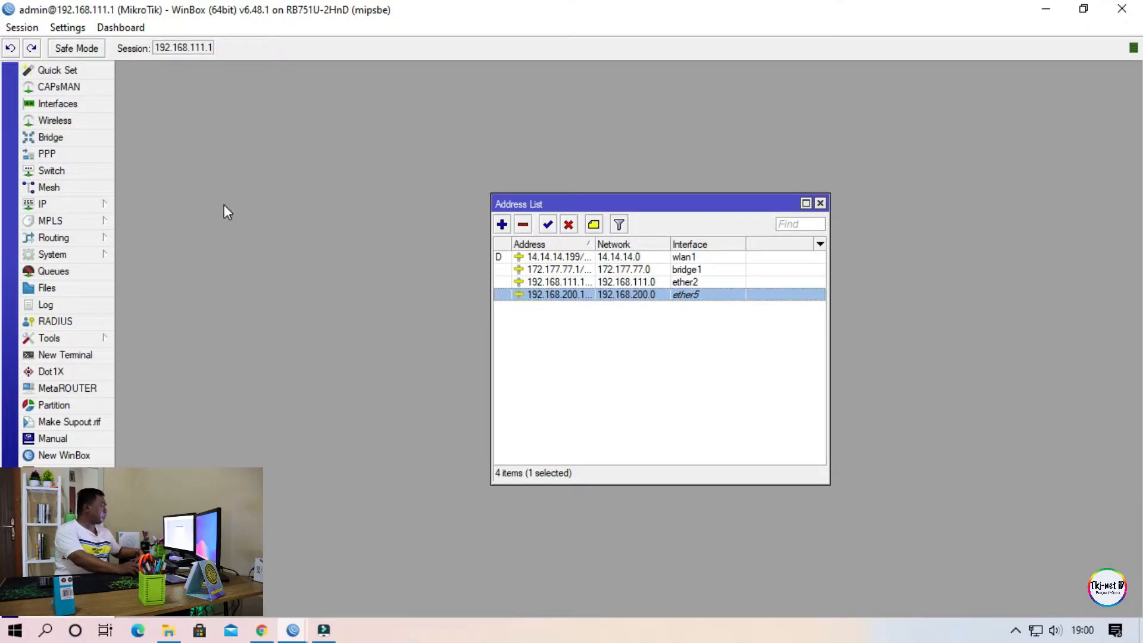
Open the IP DHCP server settings and review the existing DHCP servers and their networks.
click(72, 205)
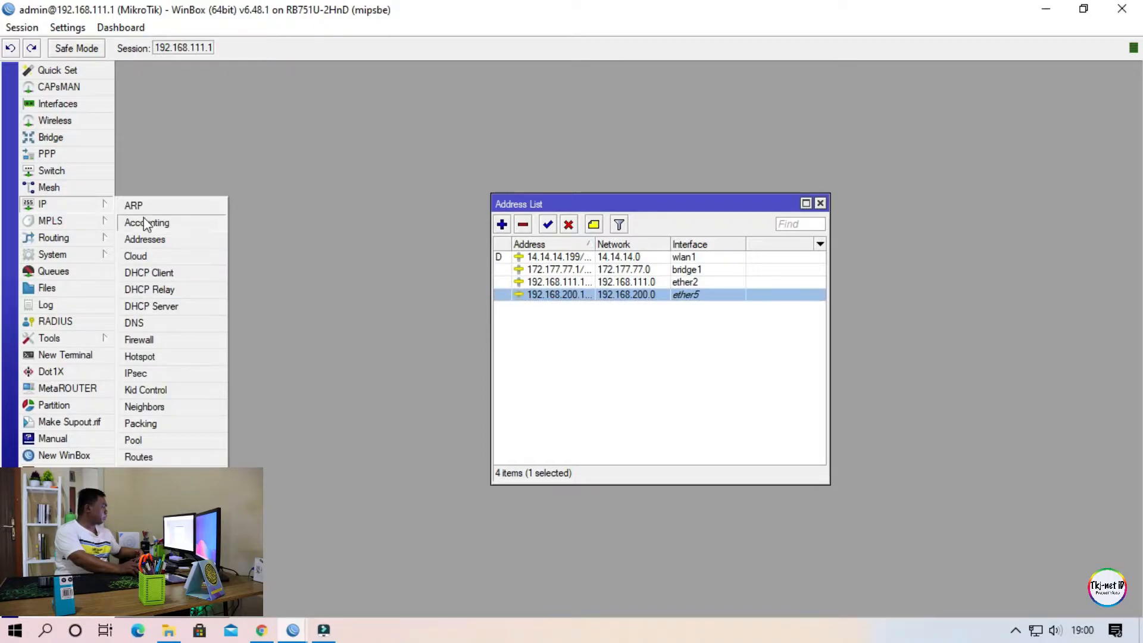
click(177, 307)
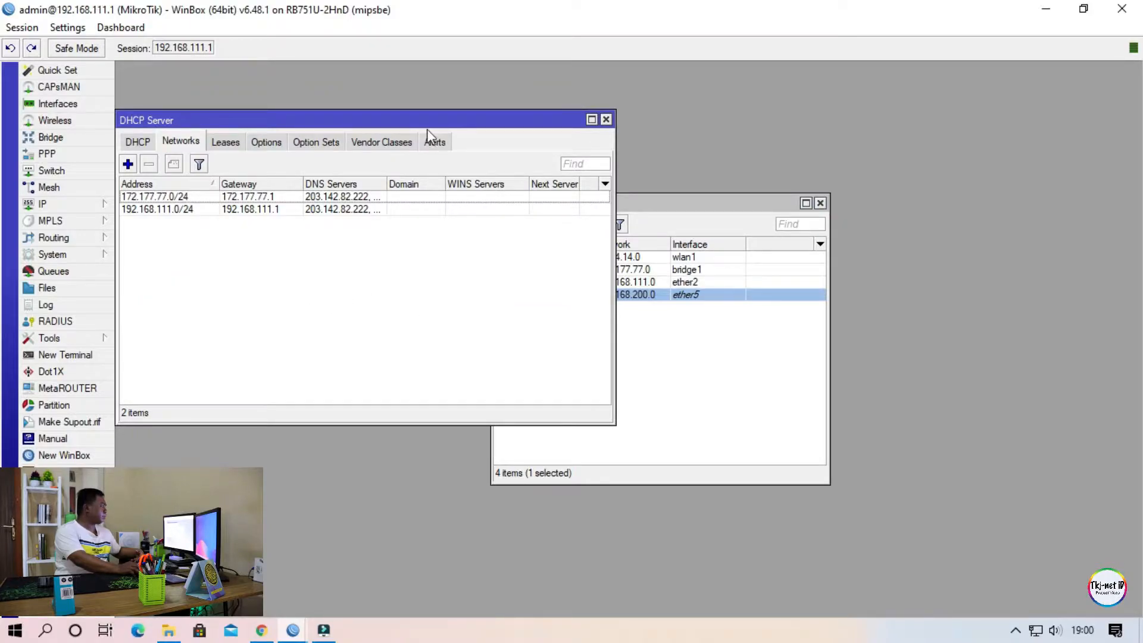
click(143, 141)
drag(305, 118, 564, 127)
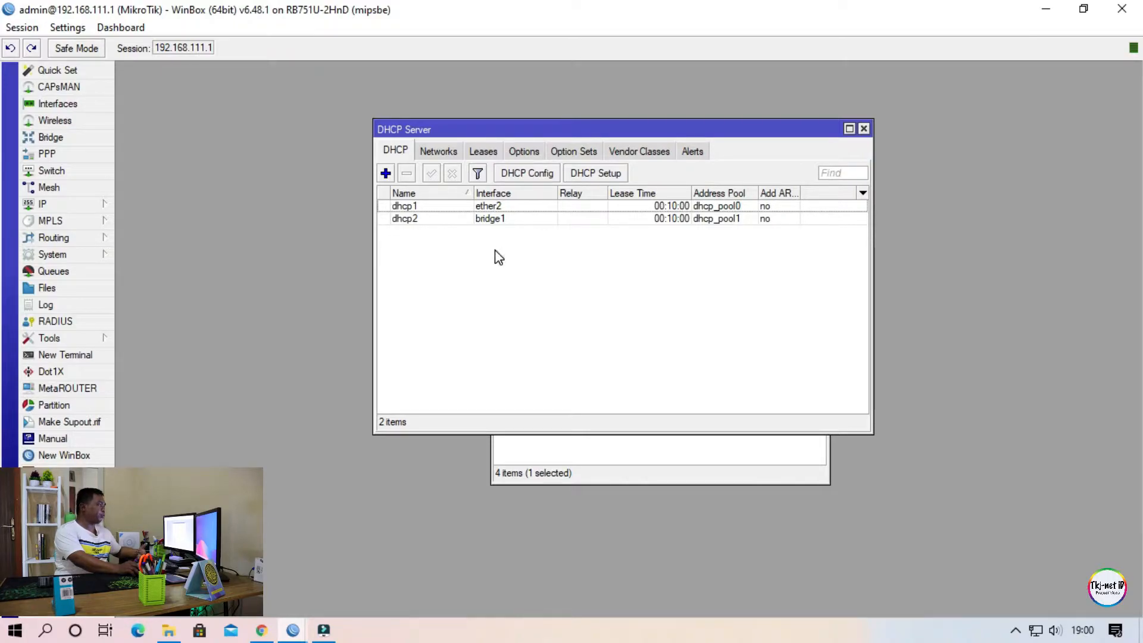
click(440, 153)
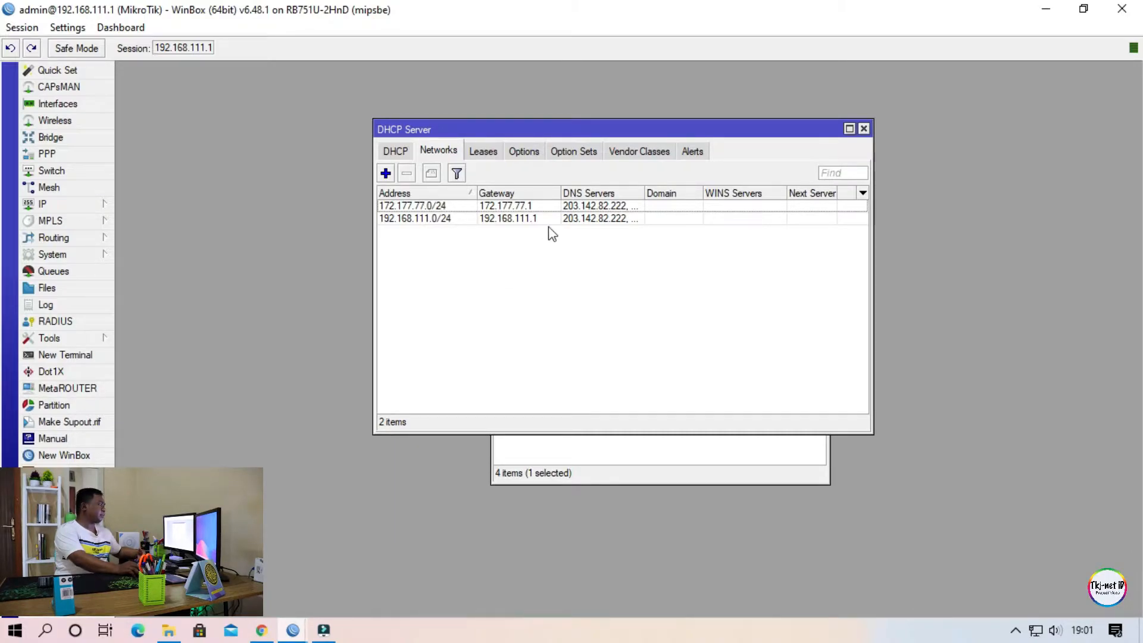
click(396, 151)
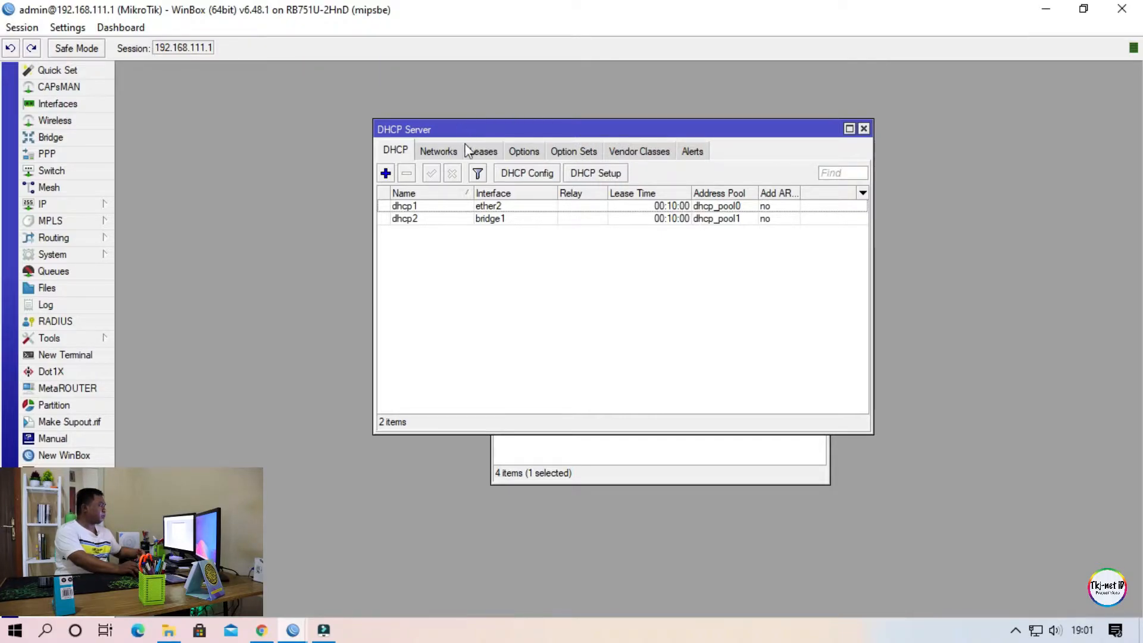
Start DHCP Setup and choose ether5 as the DHCP server interface.
click(599, 174)
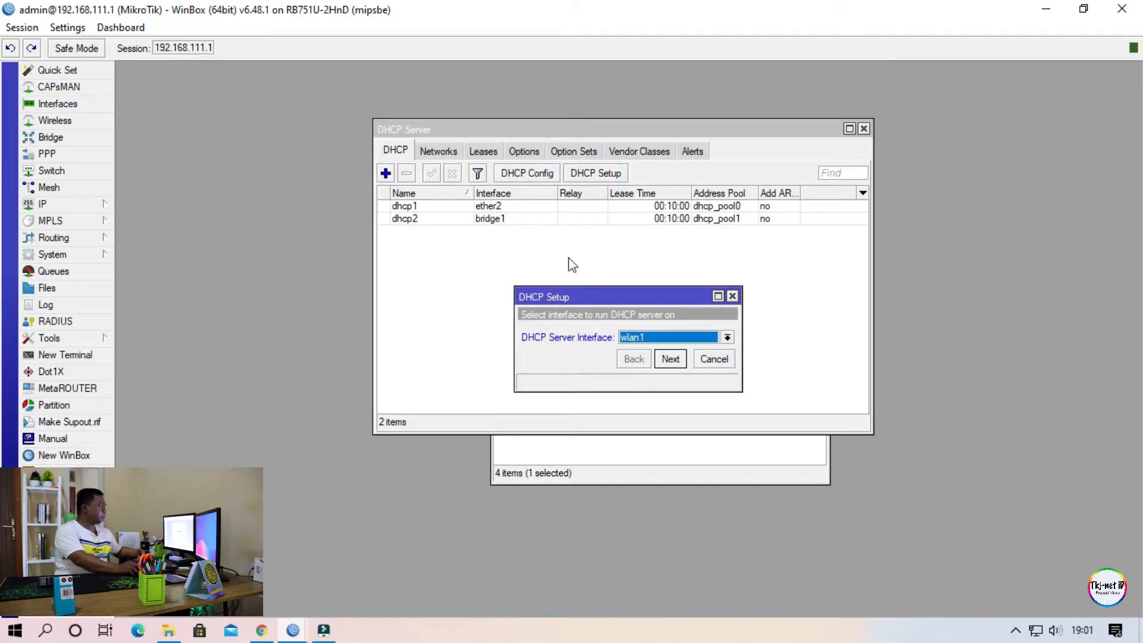
drag(585, 298, 574, 238)
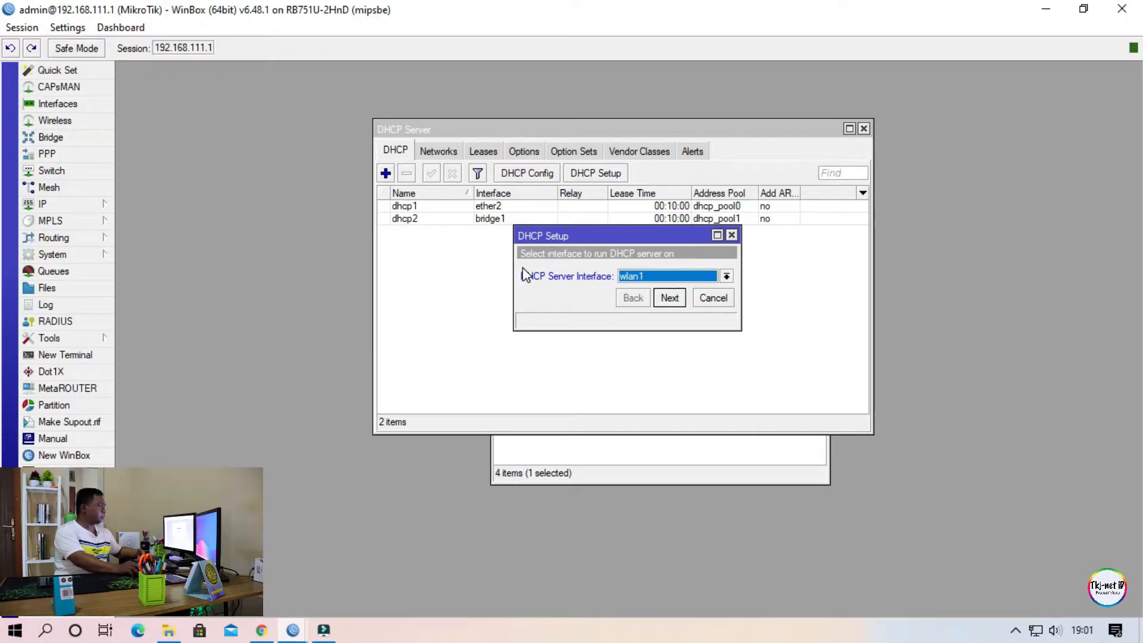
click(698, 271)
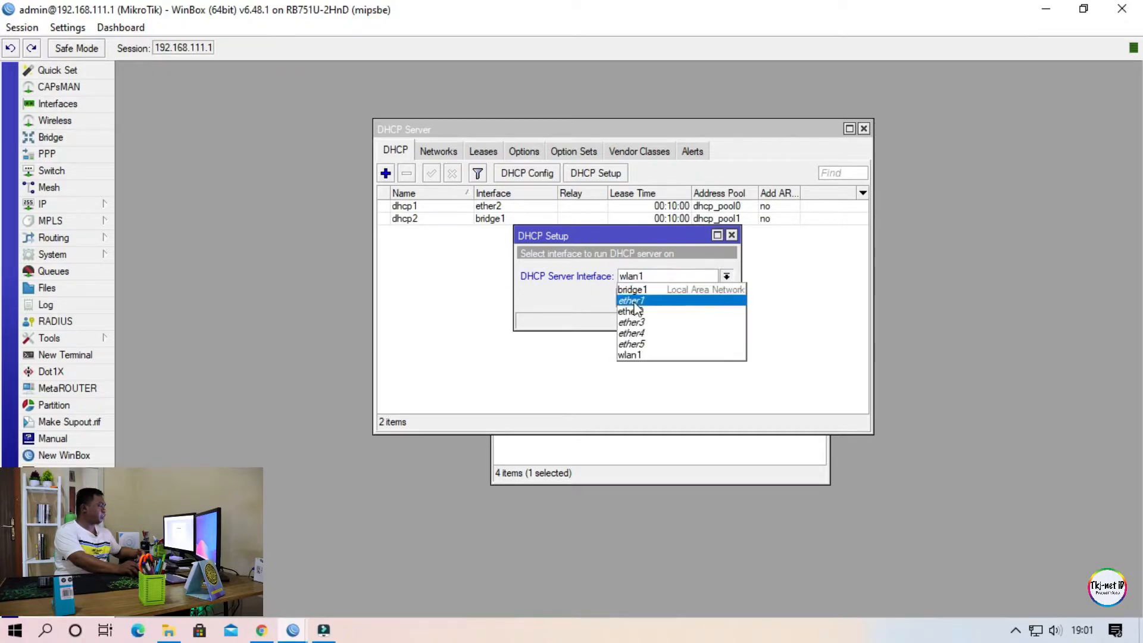
click(648, 346)
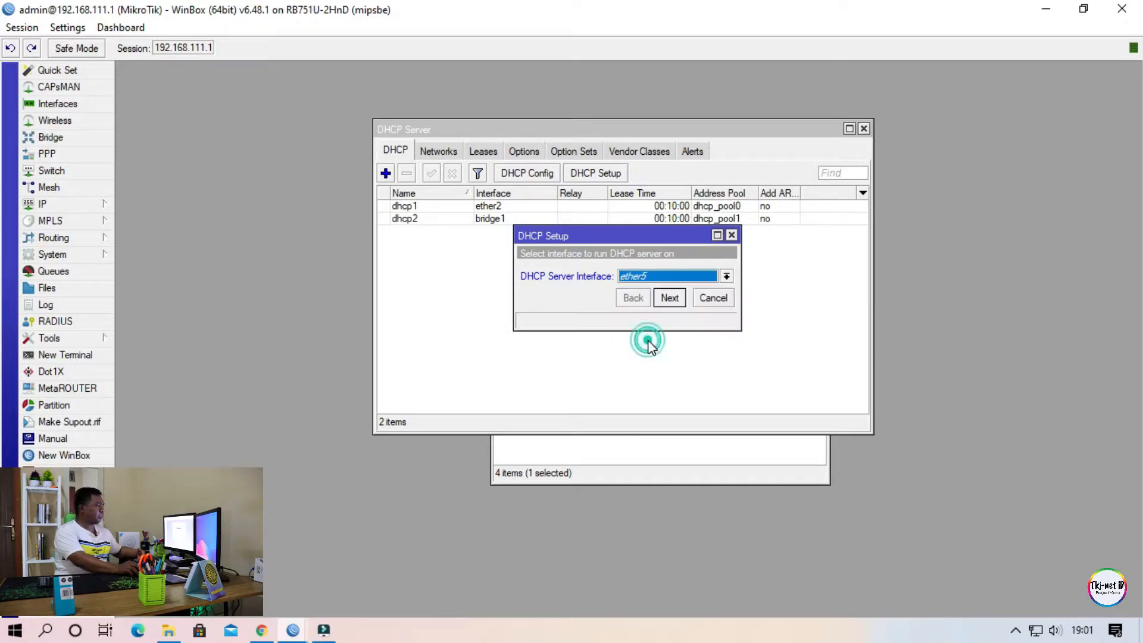
click(668, 298)
Accept 192.168.200.0/24 as the DHCP address space and 192.168.200.1 as the gateway for the DHCP network.
click(715, 275)
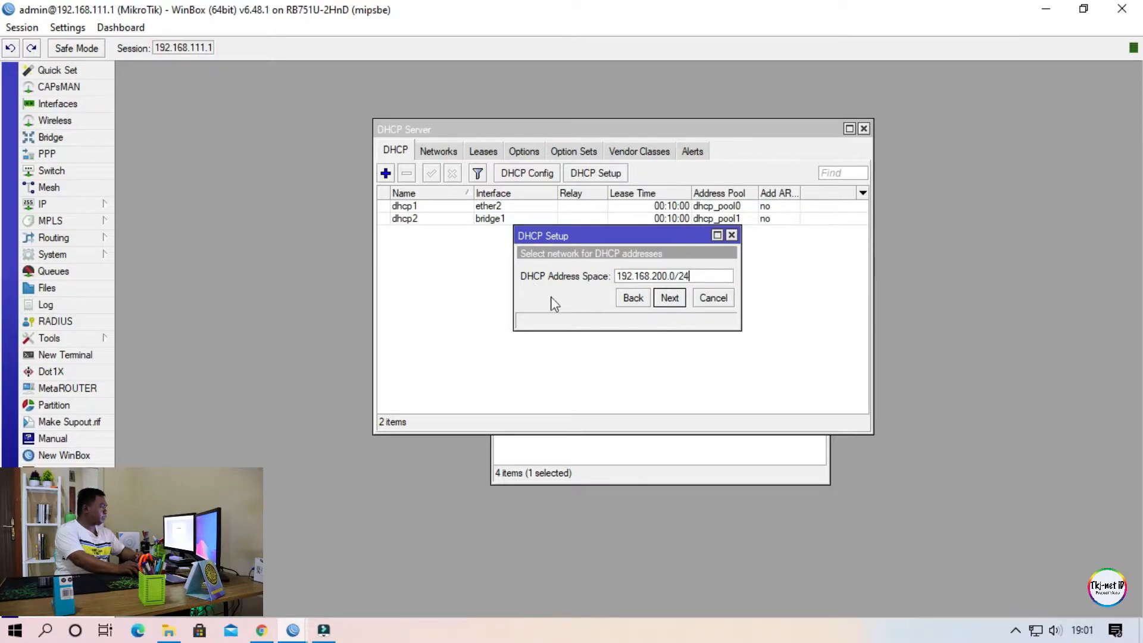
double_click(700, 280)
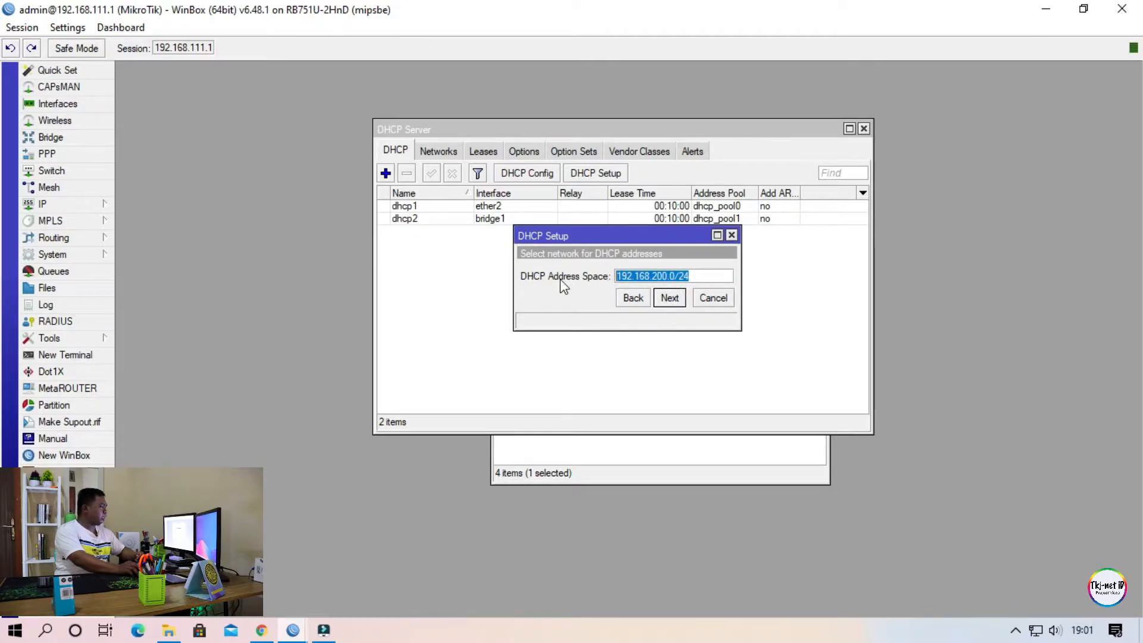
drag(704, 275, 603, 279)
click(602, 300)
click(670, 298)
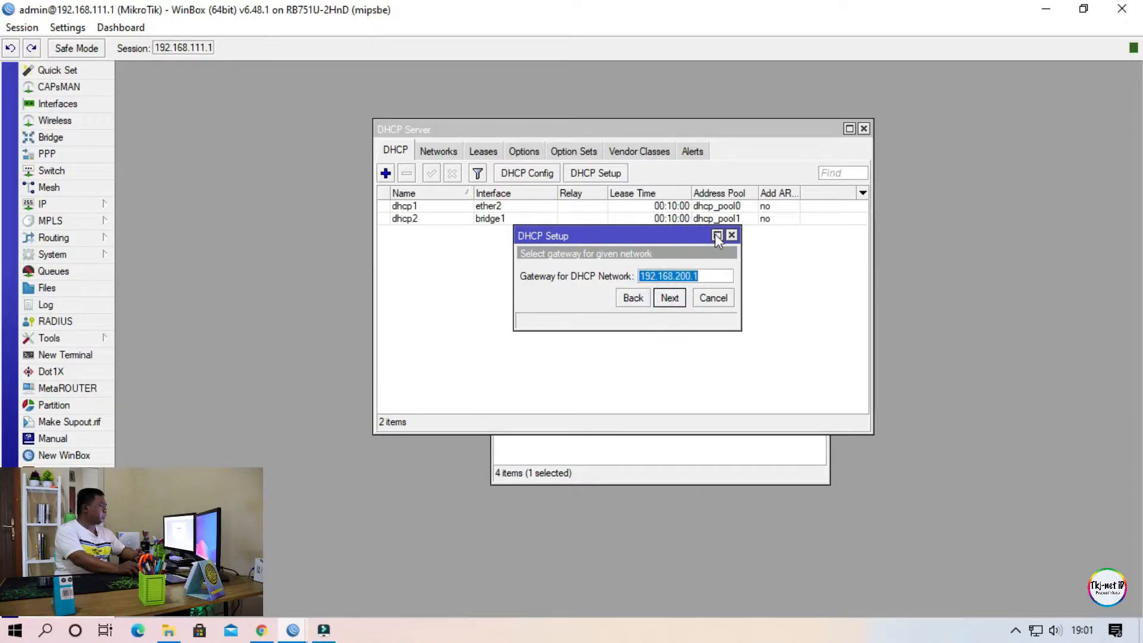
click(701, 277)
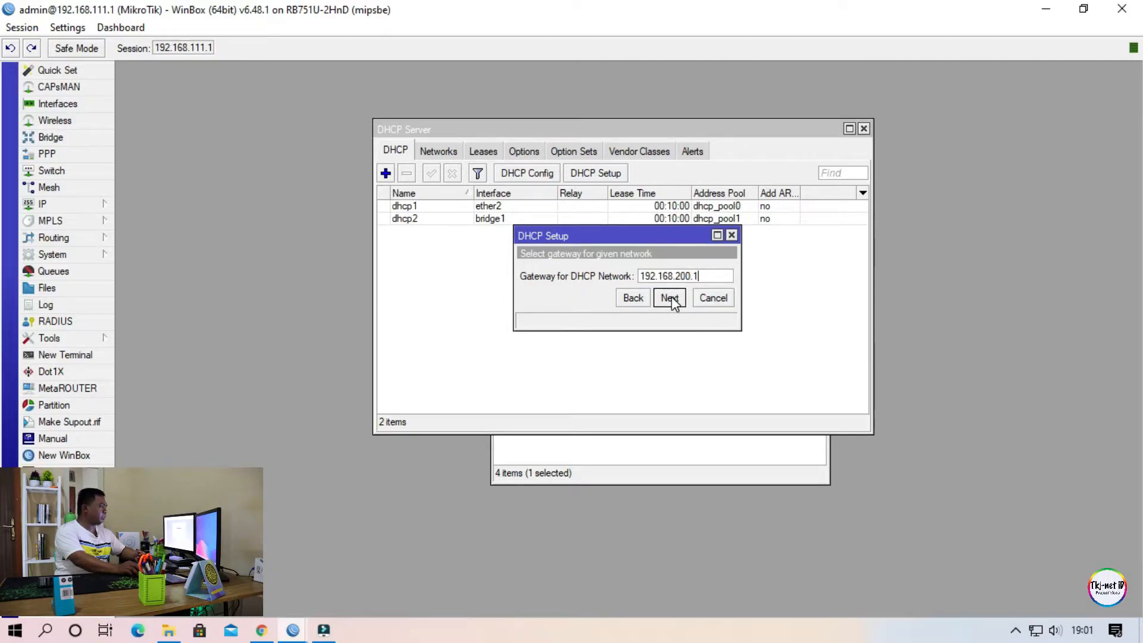
double_click(701, 274)
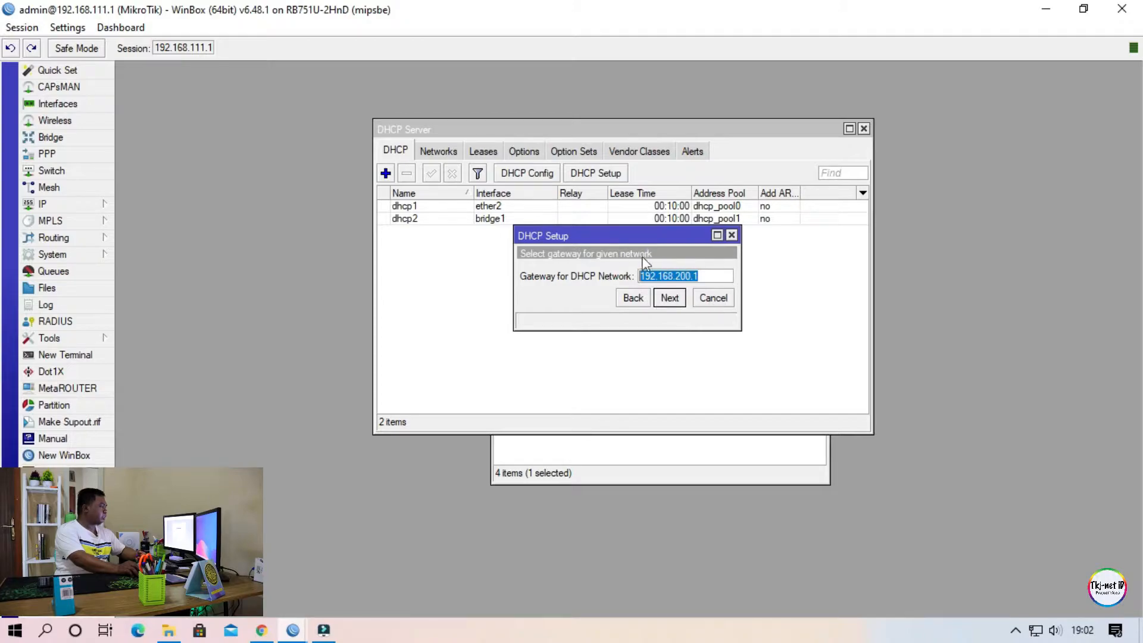
click(666, 299)
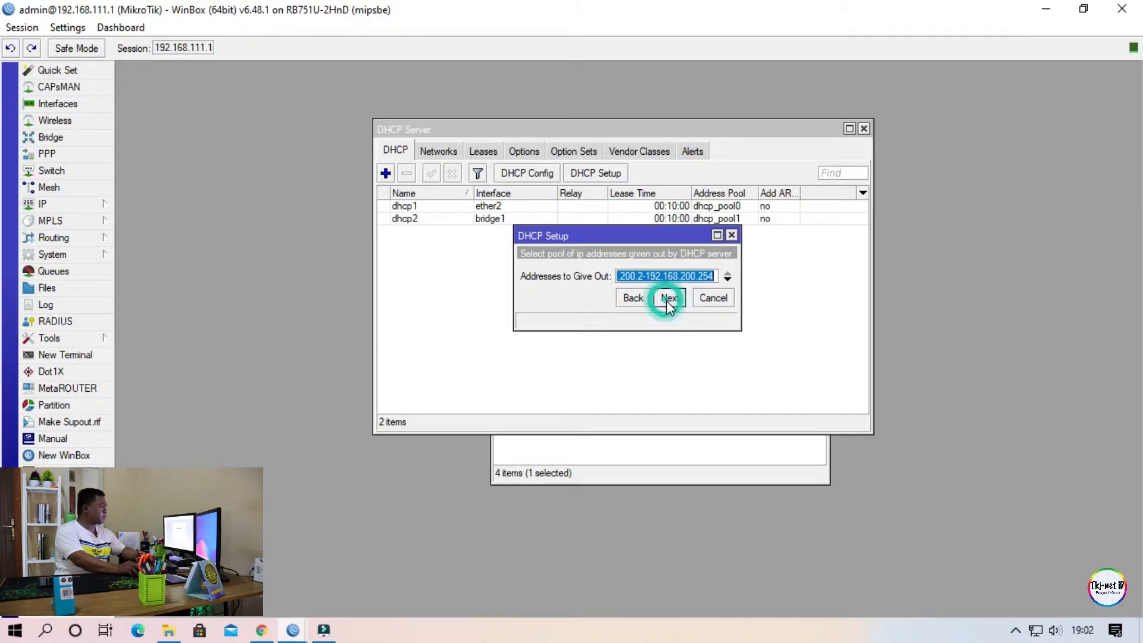
Widen the DHCP Setup dialog and examine the start and end of the proposed range of addresses to give out.
drag(739, 253, 829, 253)
click(748, 274)
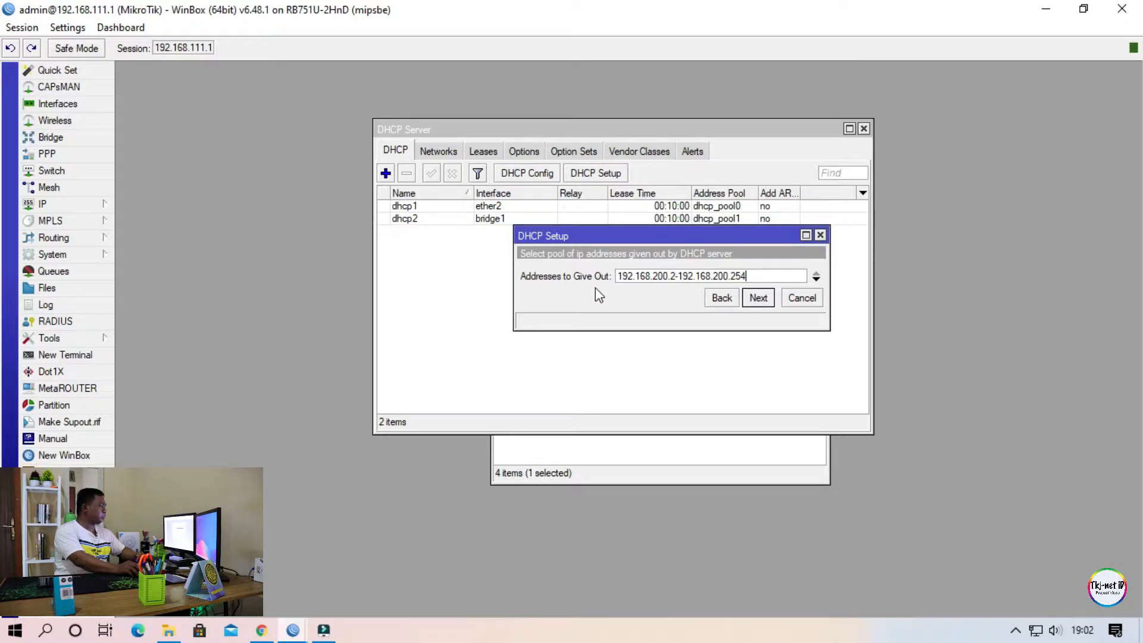
click(754, 275)
click(630, 277)
double_click(673, 275)
click(667, 301)
click(673, 276)
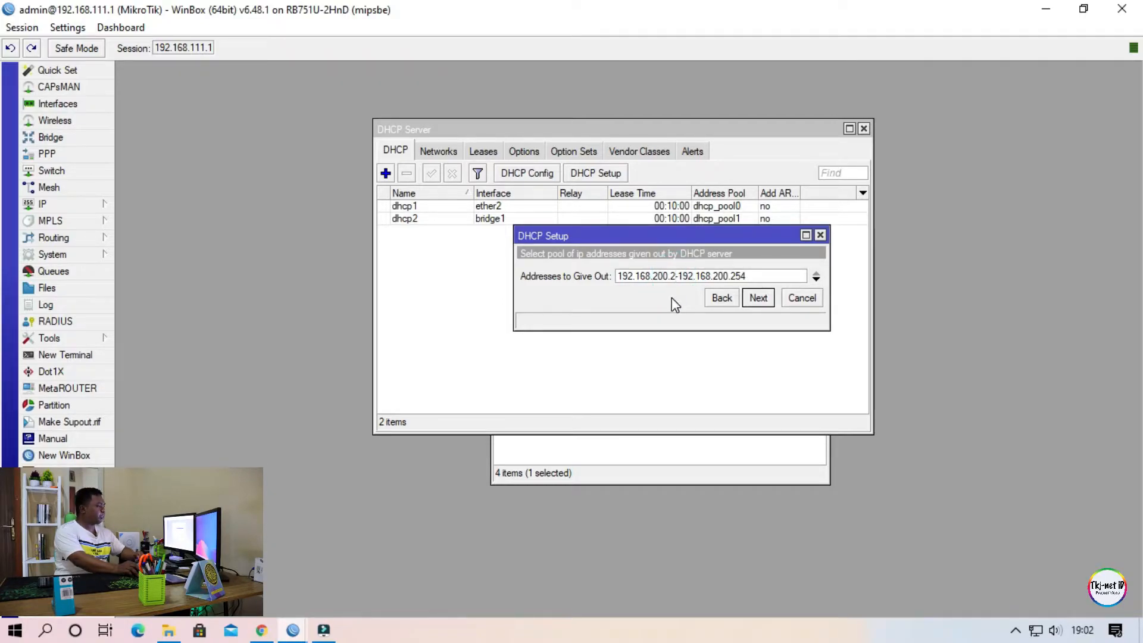
double_click(673, 277)
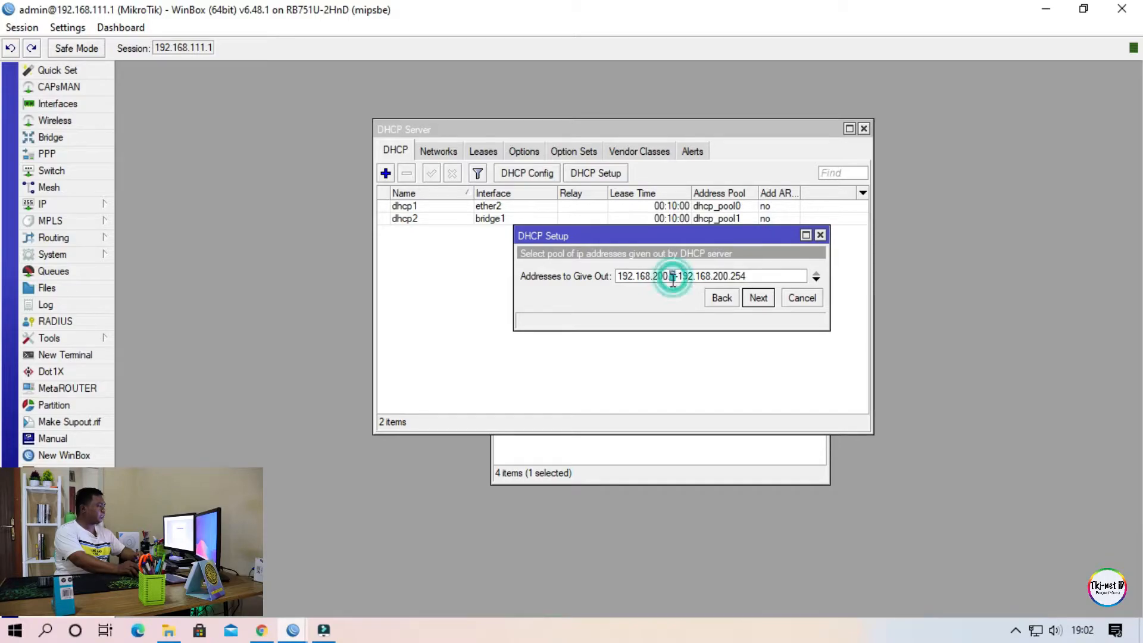
double_click(673, 277)
double_click(673, 276)
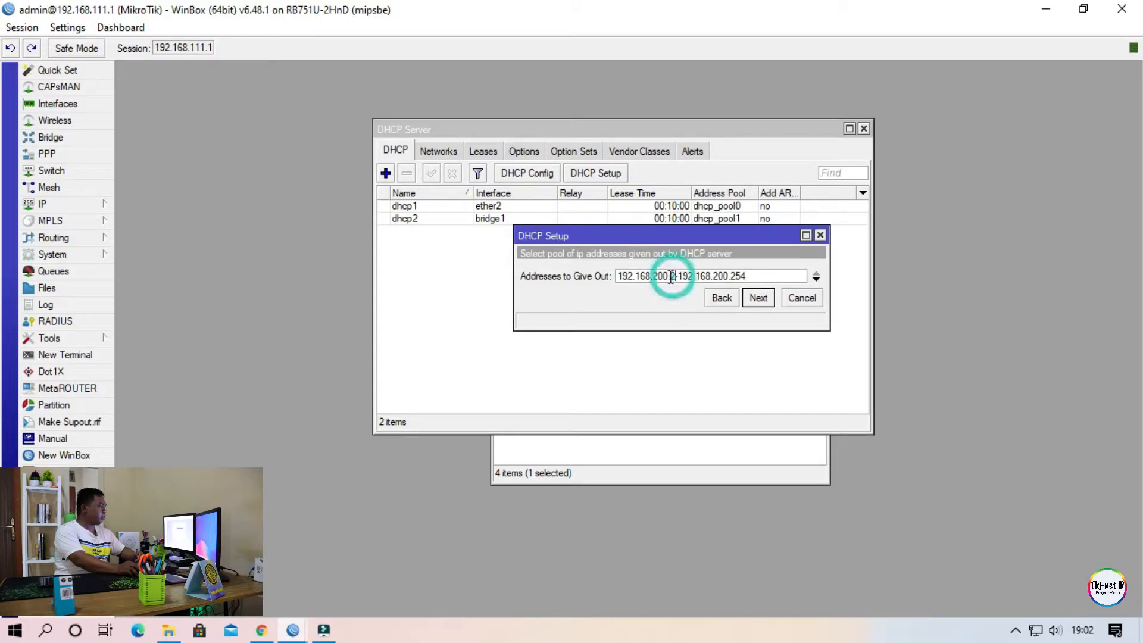
double_click(673, 277)
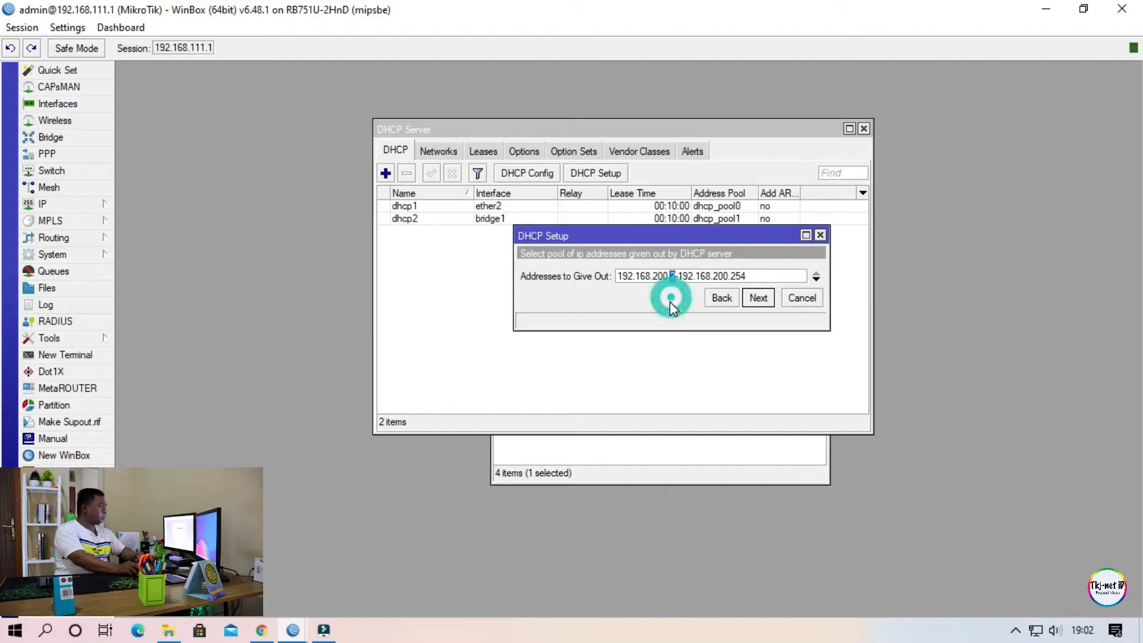
click(656, 276)
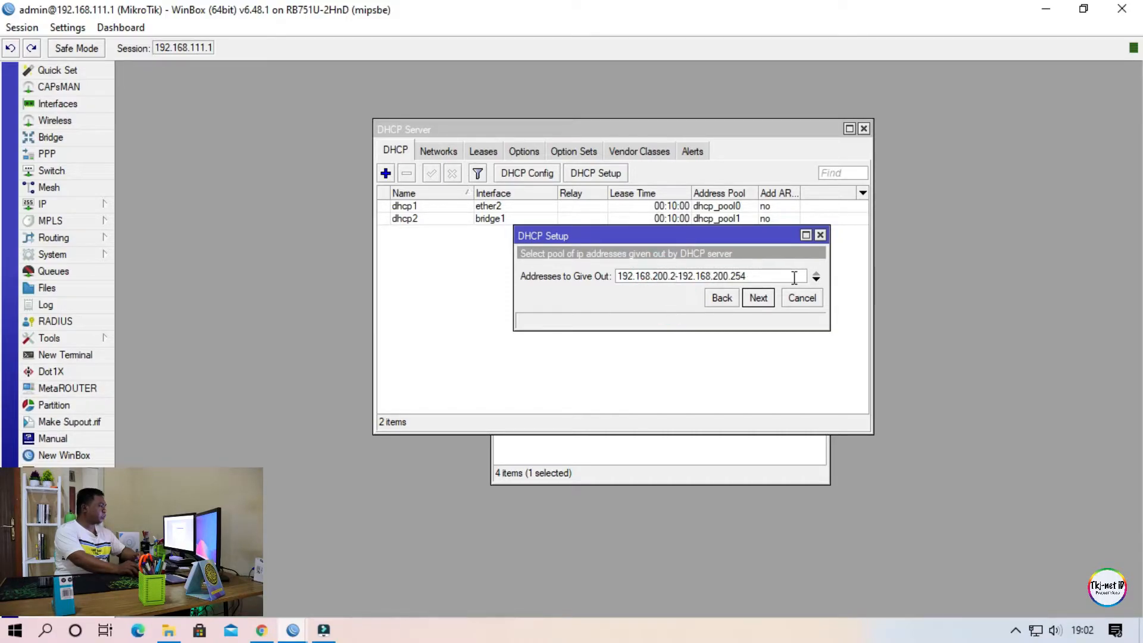
click(675, 278)
drag(754, 275, 737, 275)
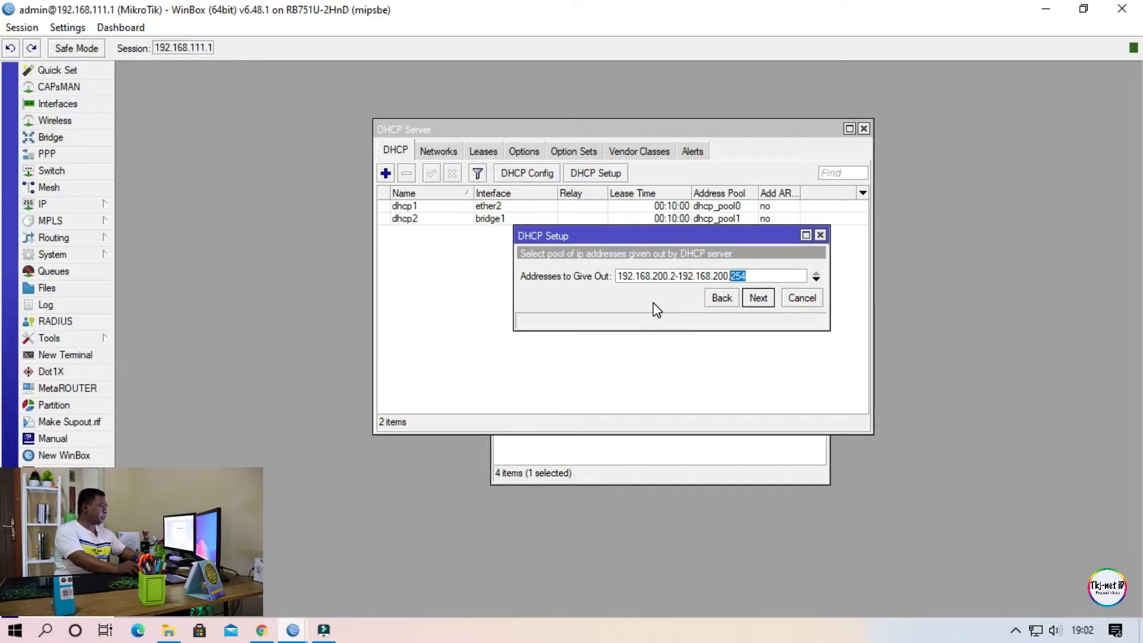
double_click(673, 279)
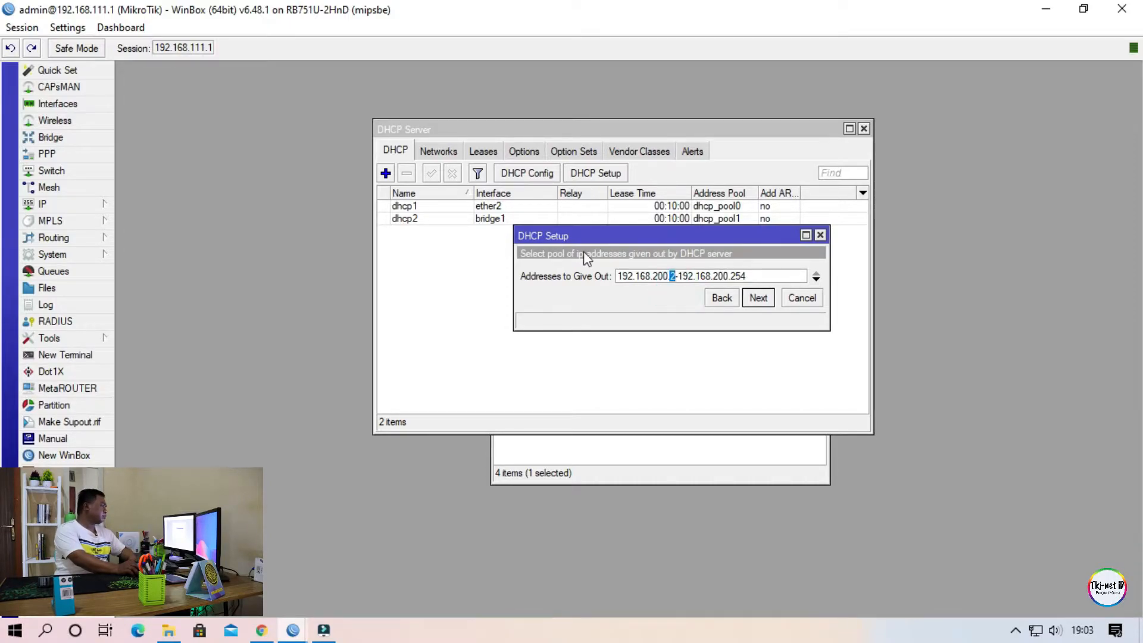
click(753, 272)
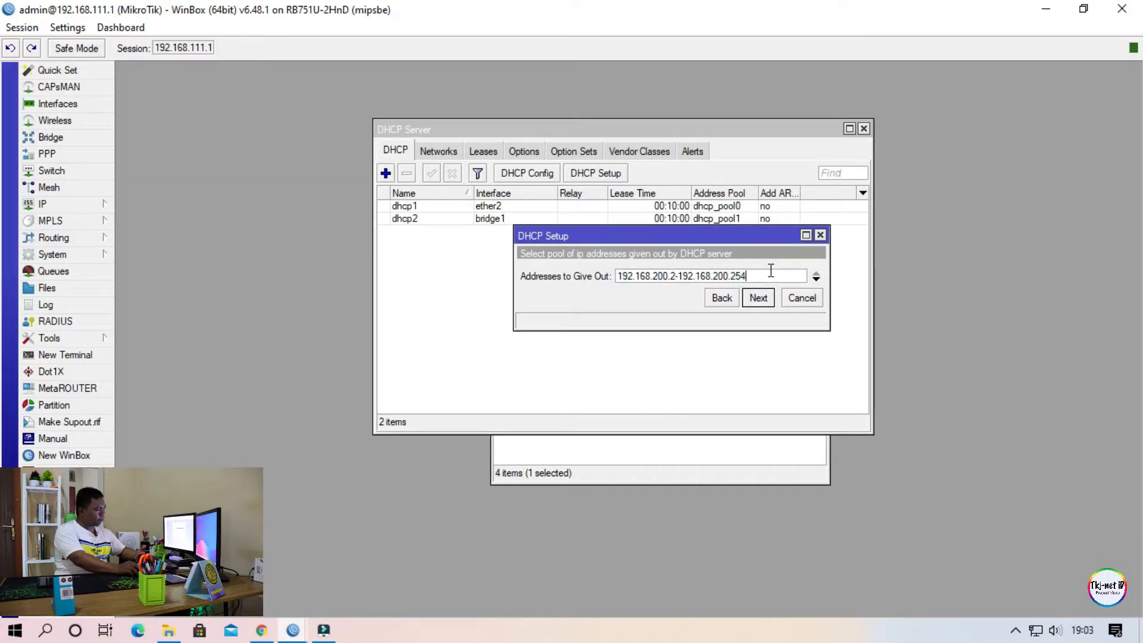
Set the DHCP pool's addresses to give out to 192.168.200.10-192.168.200.100.
double_click(672, 278)
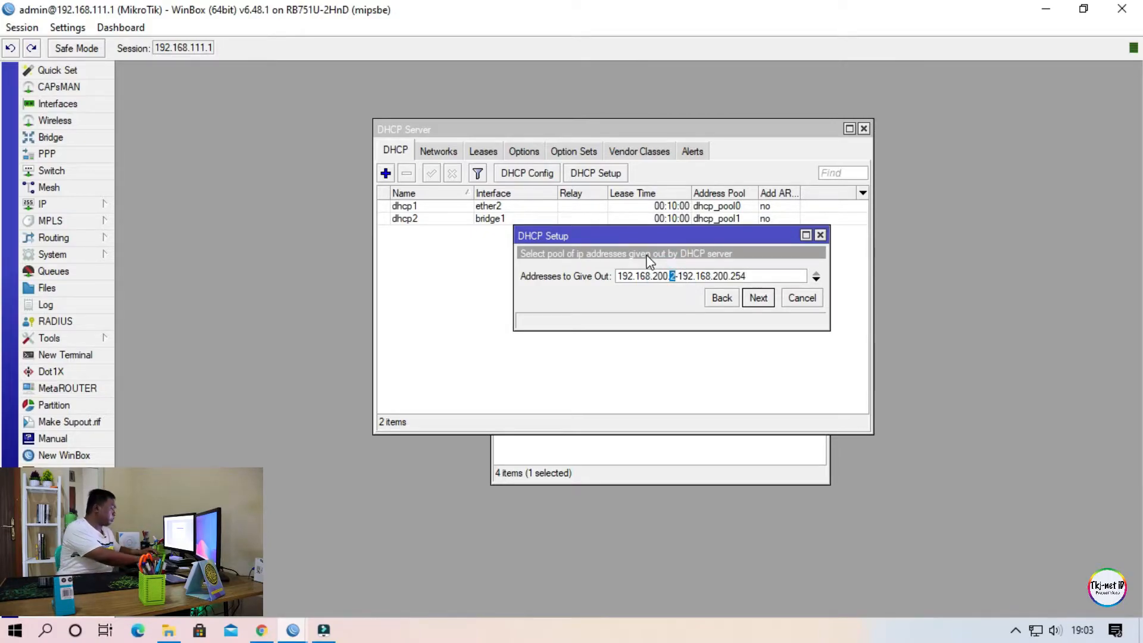
text(10)
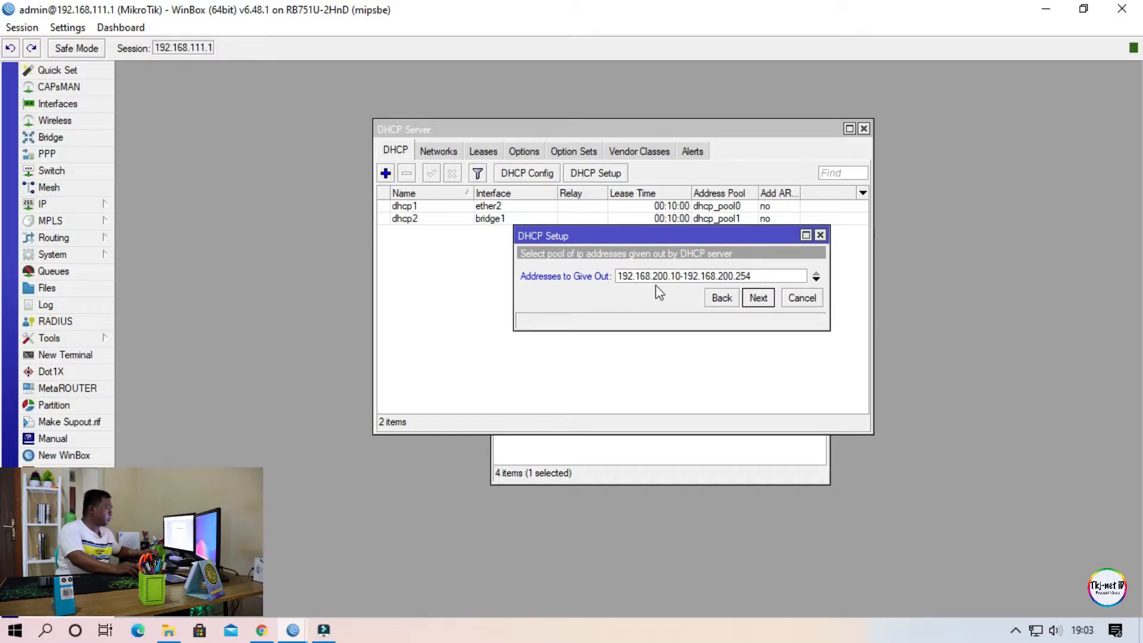
click(762, 278)
key(BackSpace)
key(BackSpace)
key(BackSpace)
text(100)
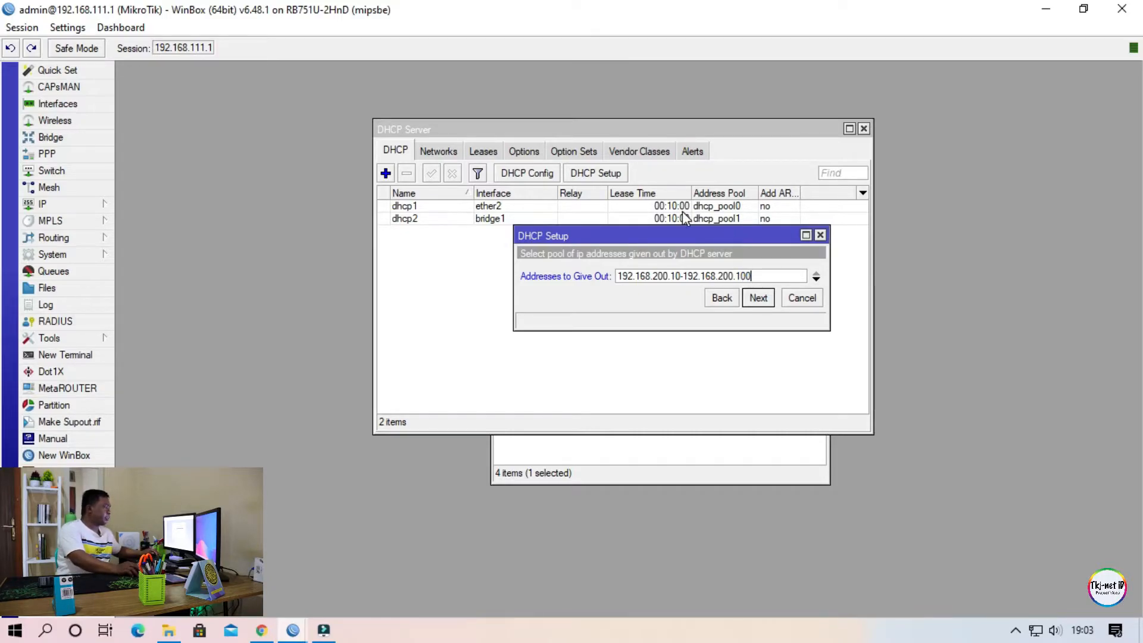
Check the 192.168.200.10-192.168.200.100 range of addresses to give out and accept it as the DHCP pool.
click(625, 291)
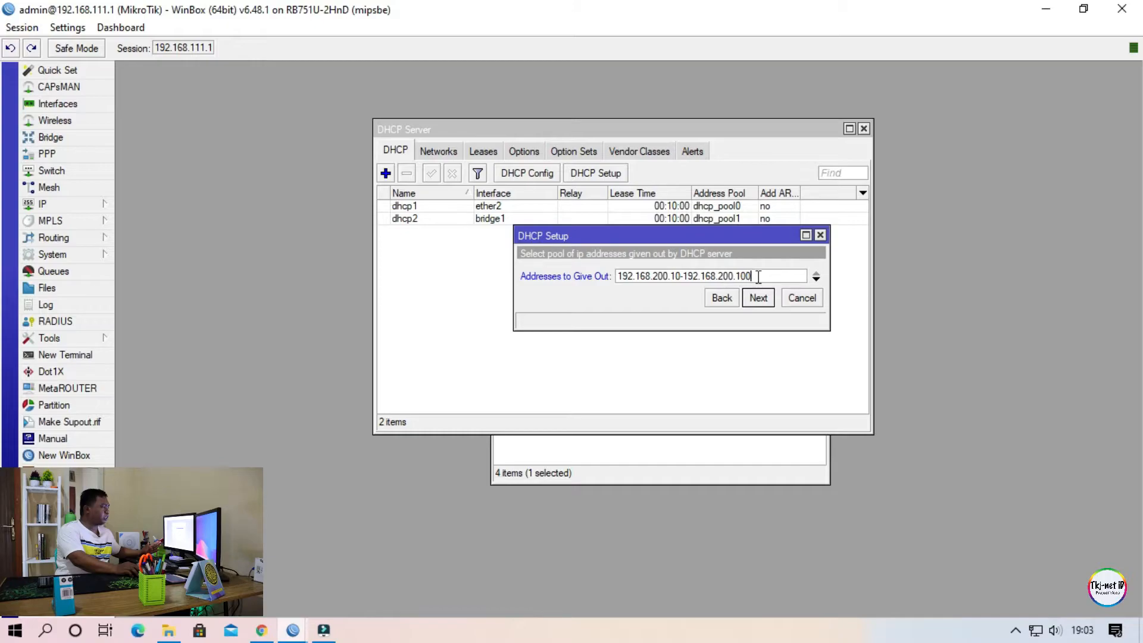
drag(758, 277, 611, 281)
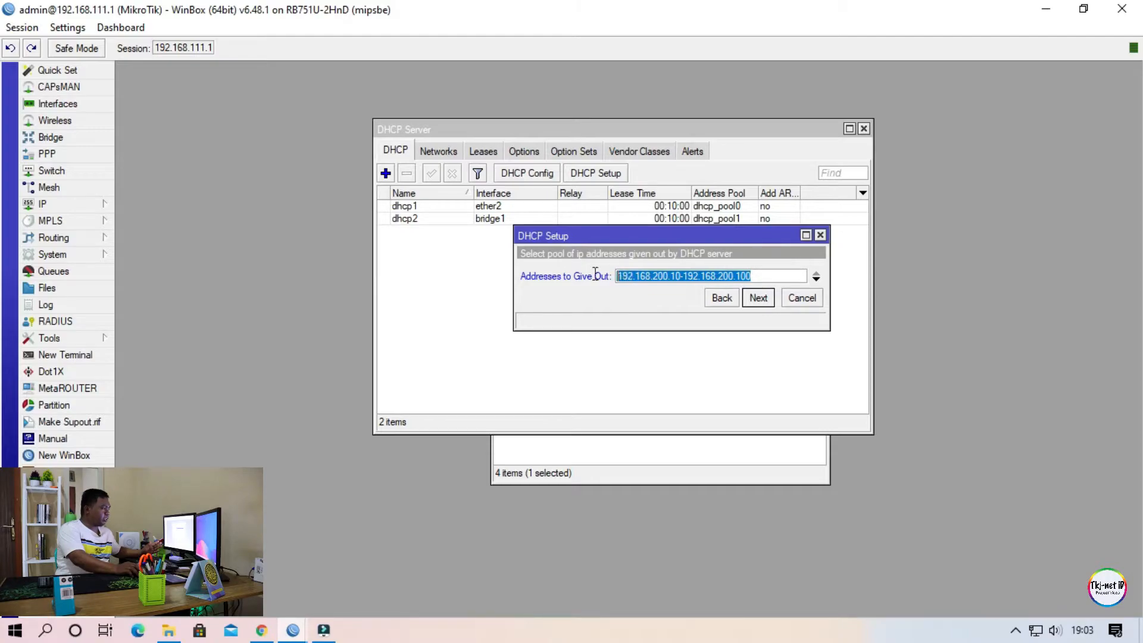
click(629, 307)
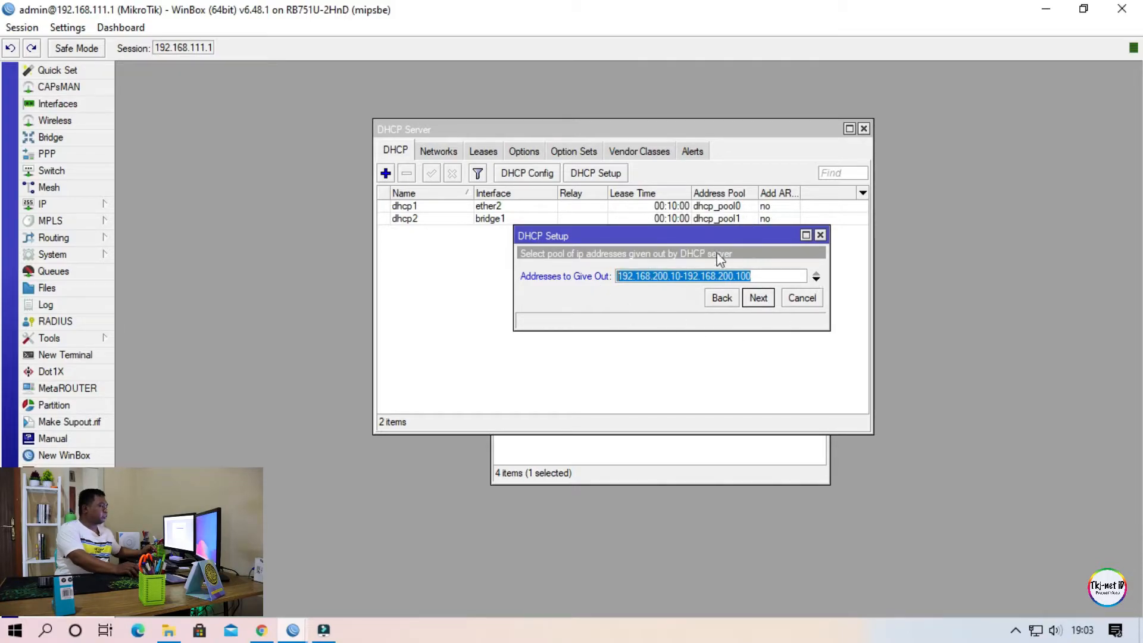
click(770, 273)
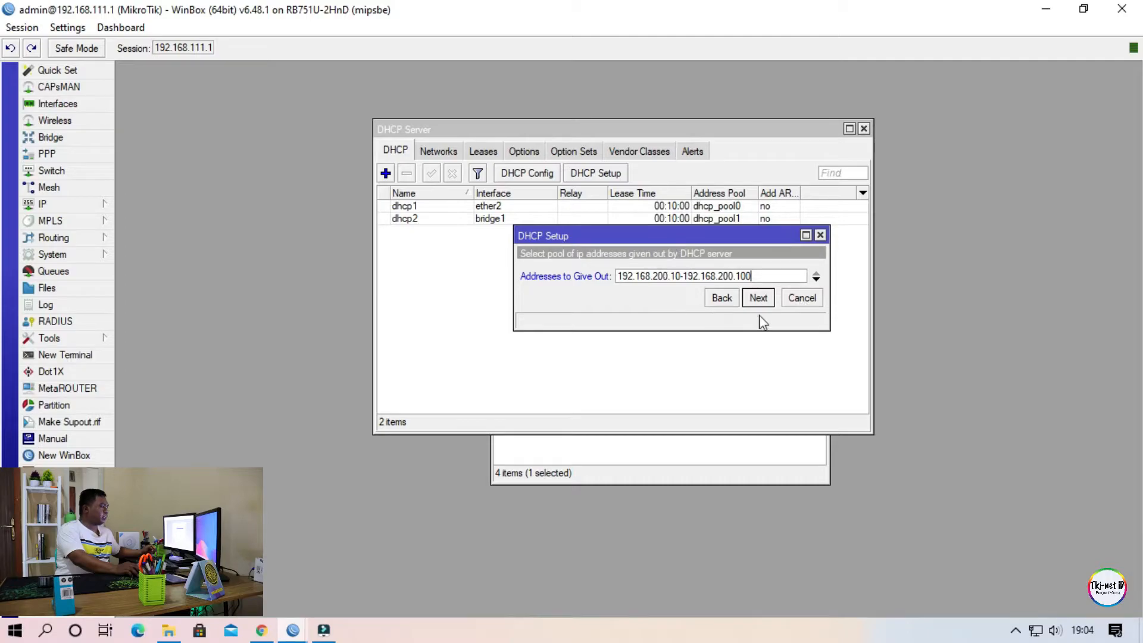
click(759, 298)
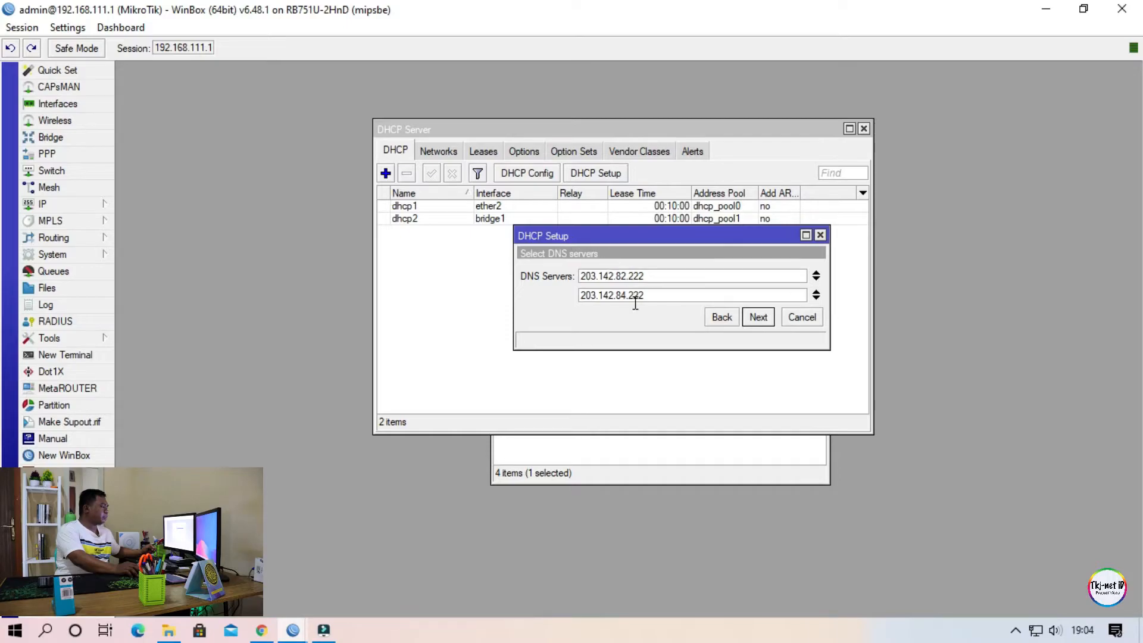
Accept DNS servers 203.142.82.222 and 203.142.84.222 and the 00:10:00 lease time to complete the DHCP setup.
click(653, 275)
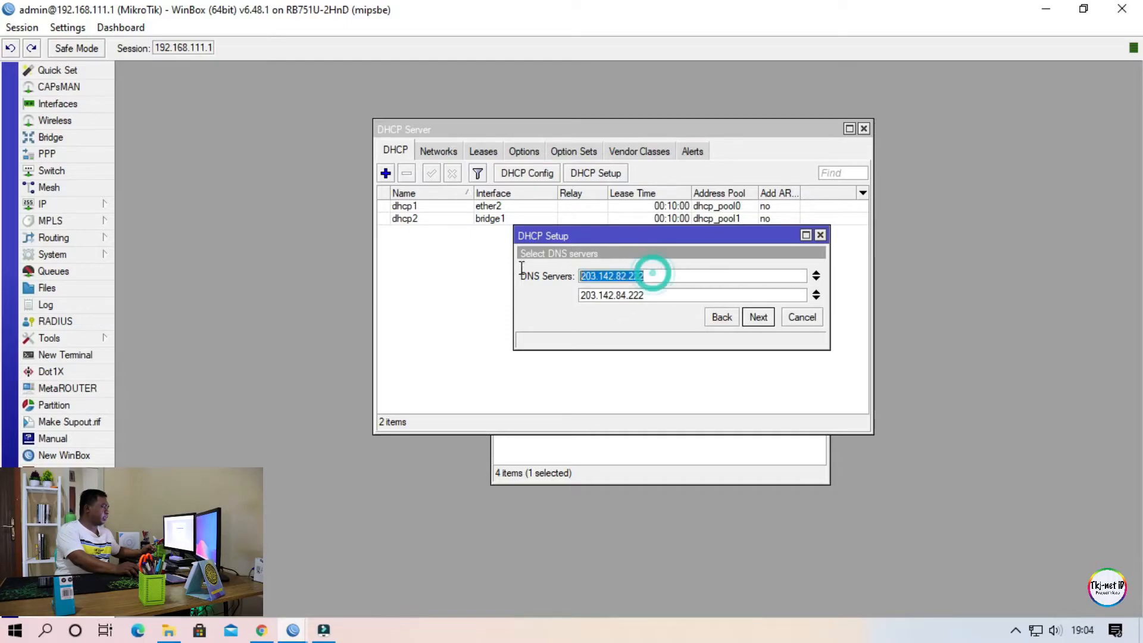
click(655, 292)
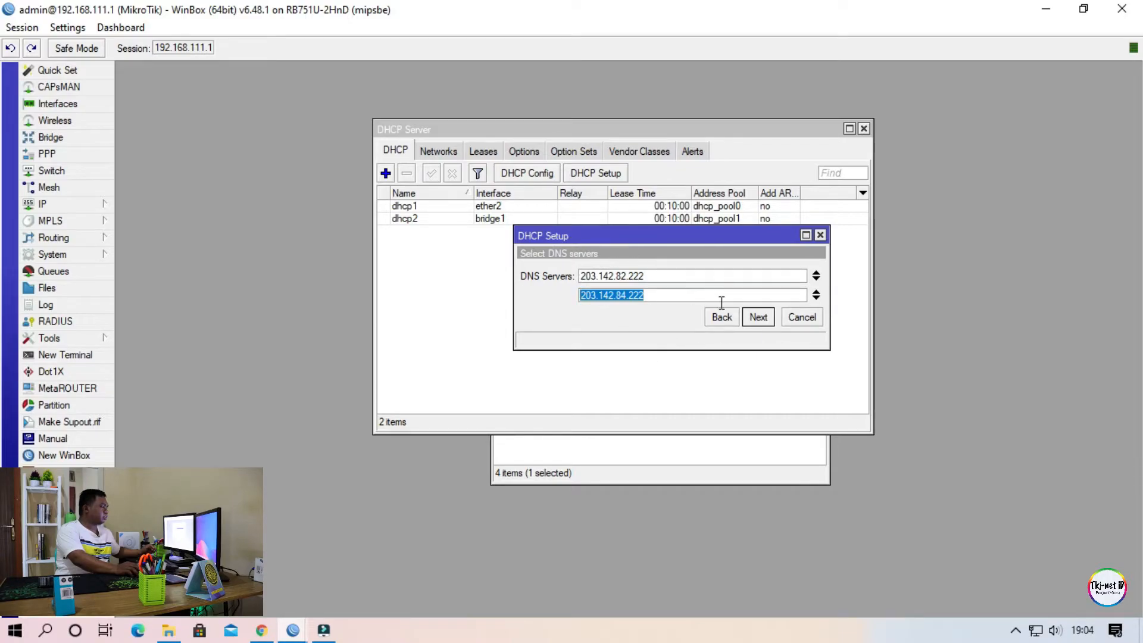
click(766, 318)
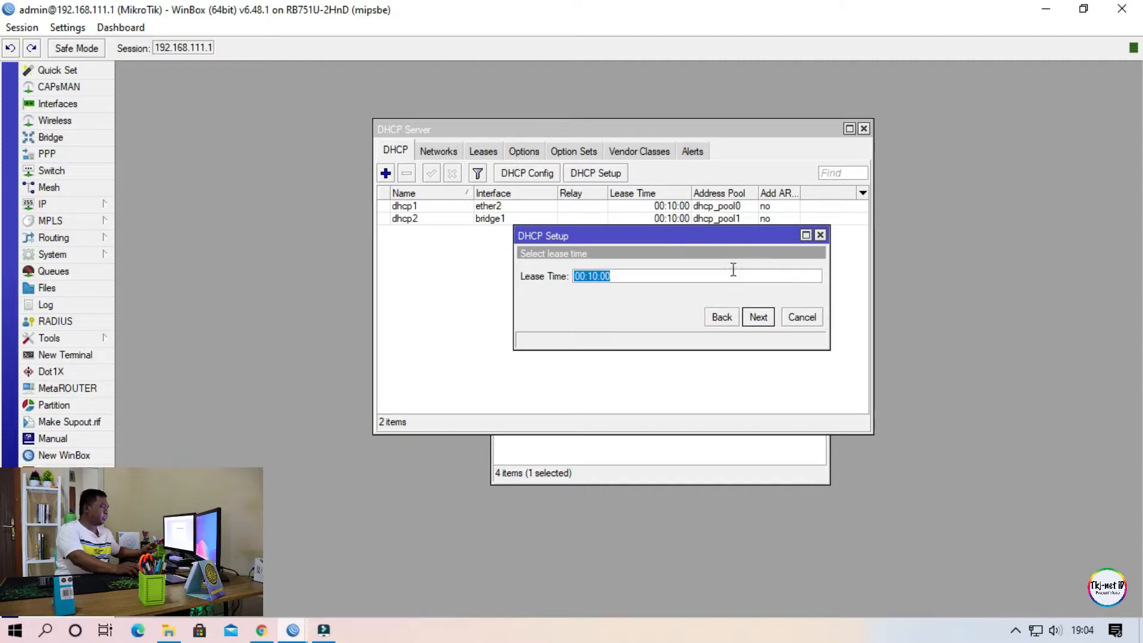
click(759, 317)
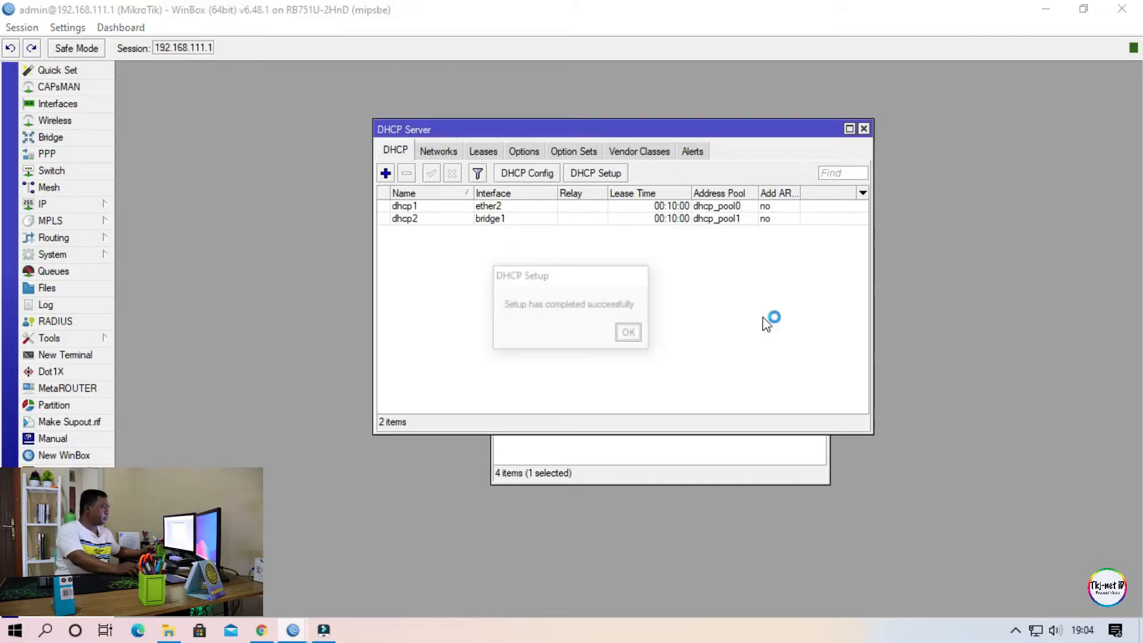
click(638, 332)
Check the new ether5 entry in the DHCP server list.
click(476, 232)
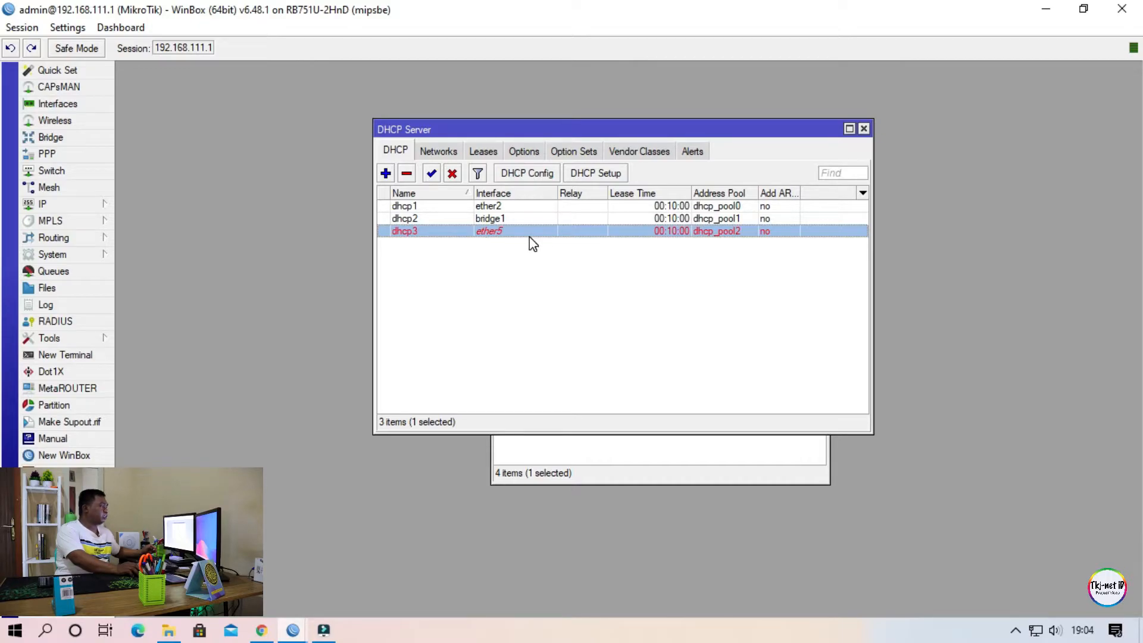
click(521, 285)
click(480, 236)
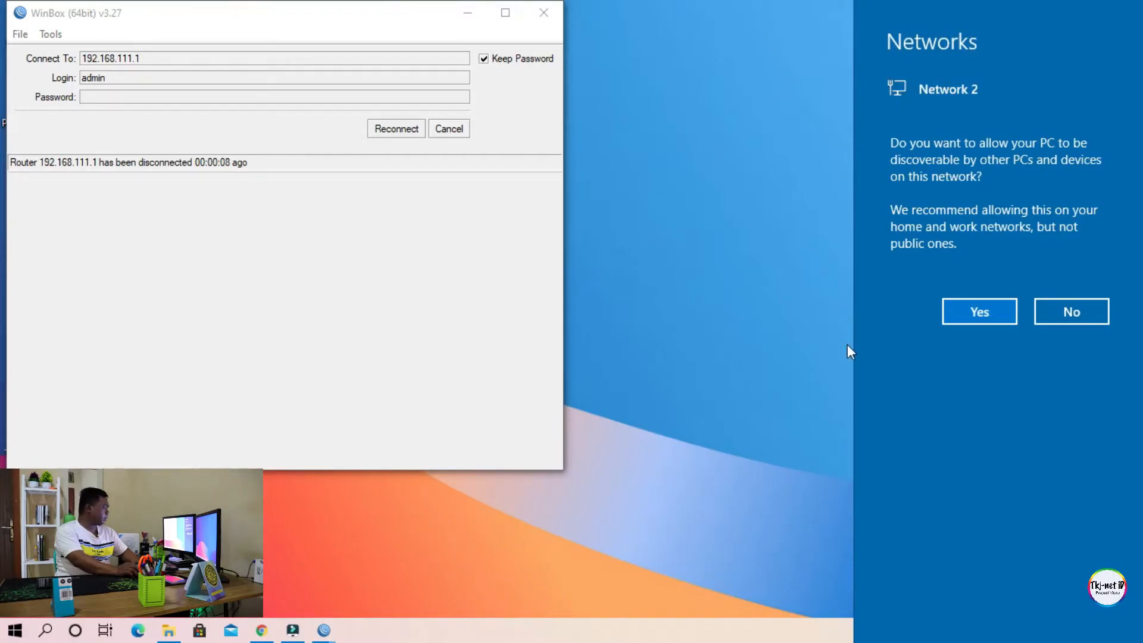
Allow the PC to be discoverable on Network 2 and open the Windows network adapter list.
click(980, 312)
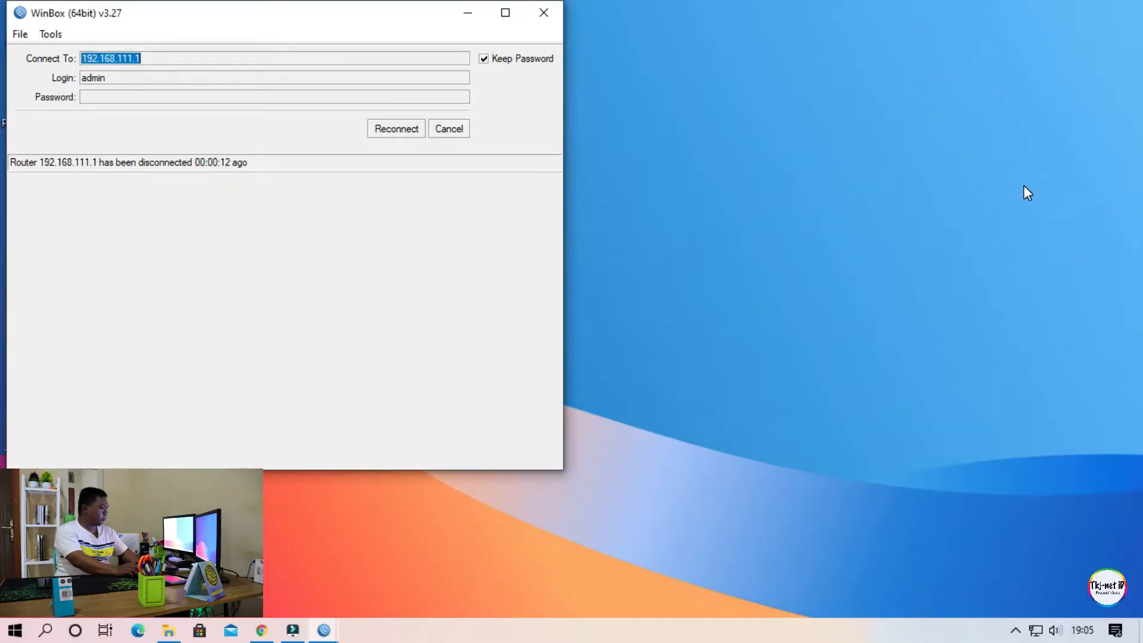
right_click(1035, 630)
click(1043, 615)
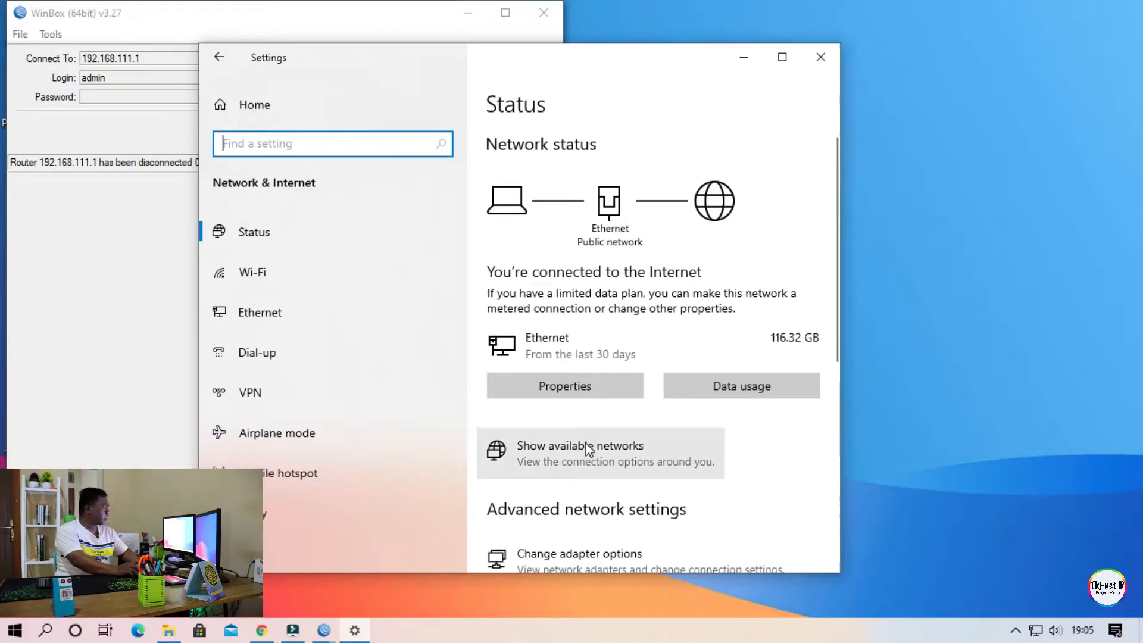
scroll(580, 429, down, 3)
click(578, 402)
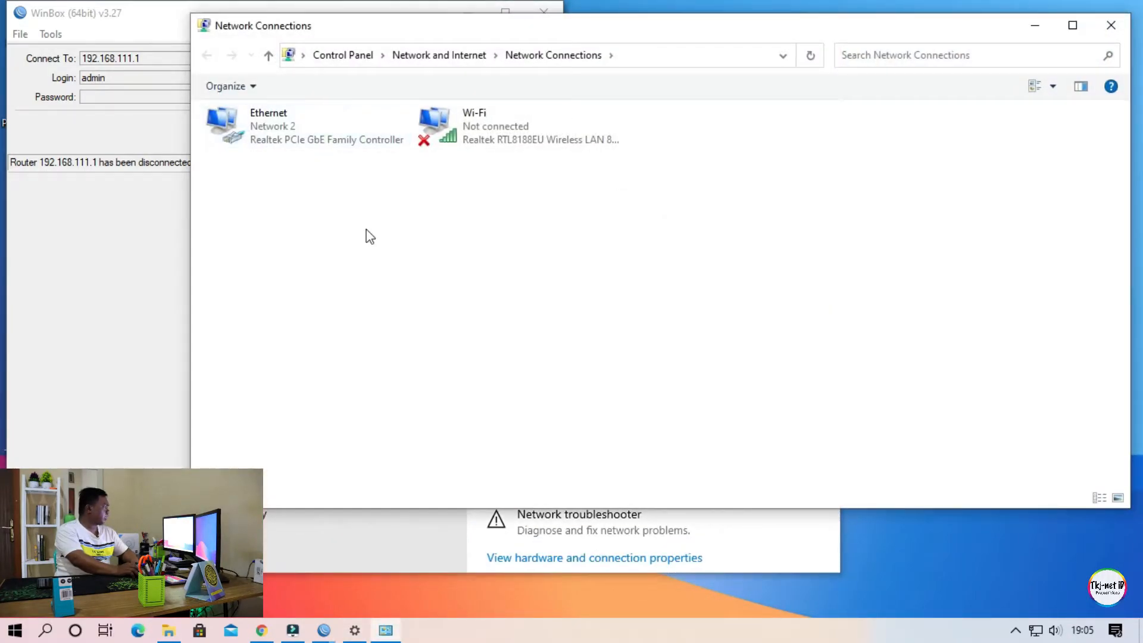
Open the Ethernet adapter's connection details and check its IPv4 address and default gateway.
click(291, 138)
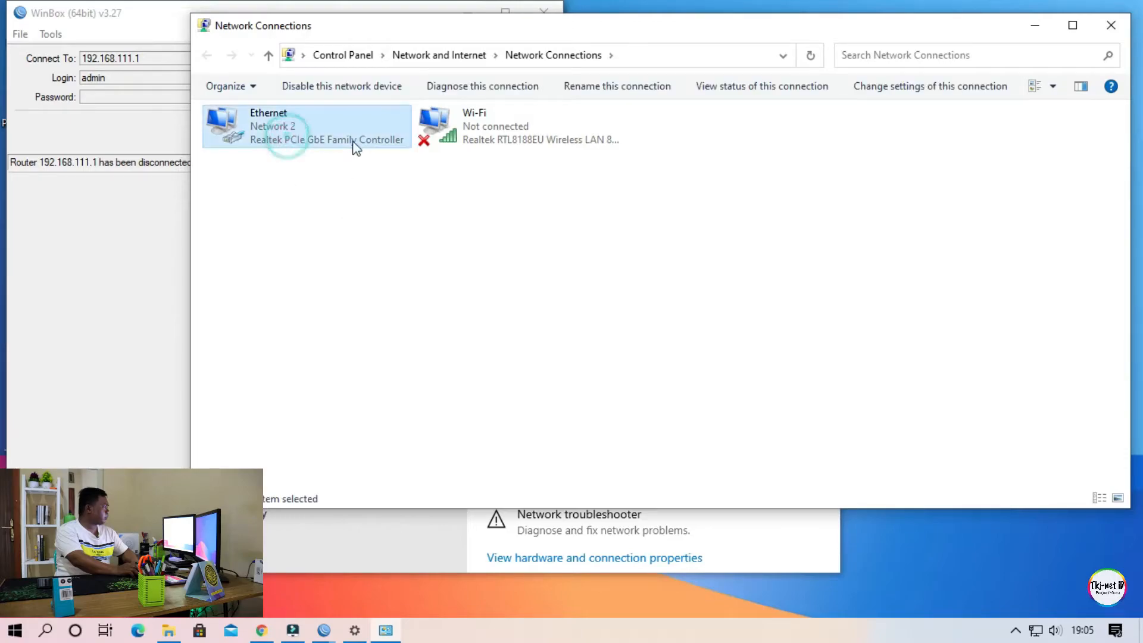
double_click(296, 140)
drag(544, 154, 560, 97)
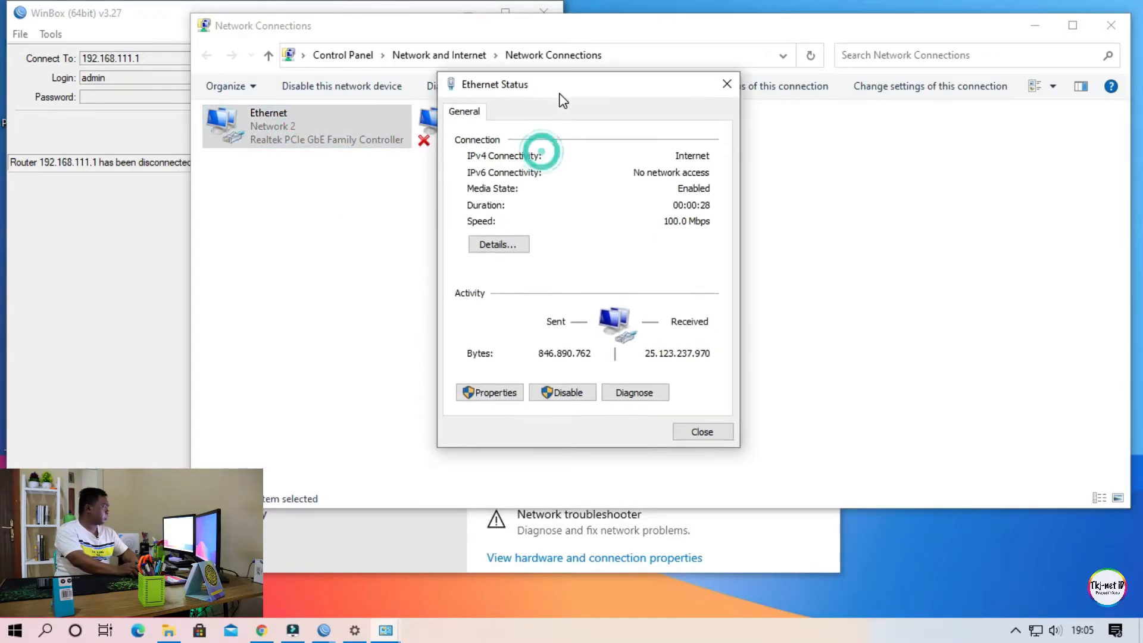
click(501, 244)
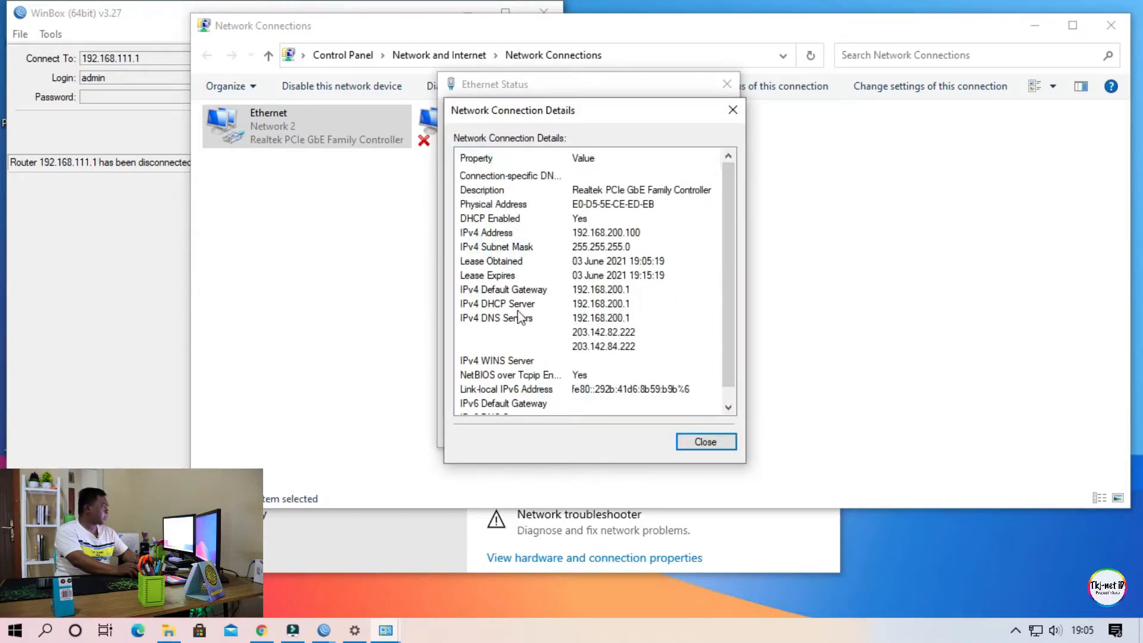
click(628, 234)
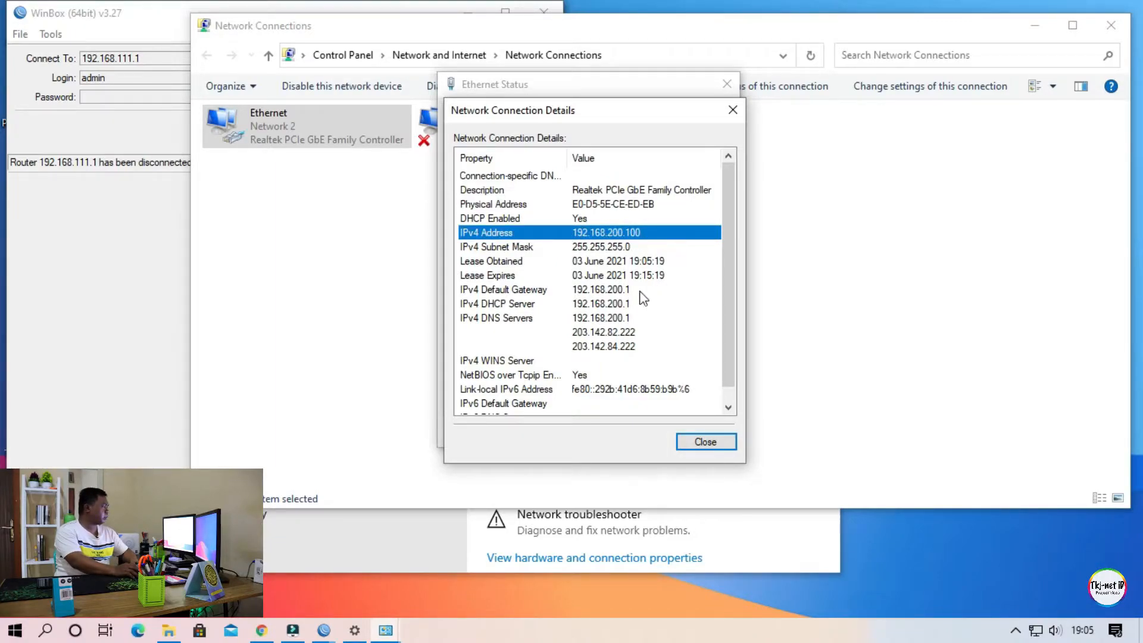
click(604, 292)
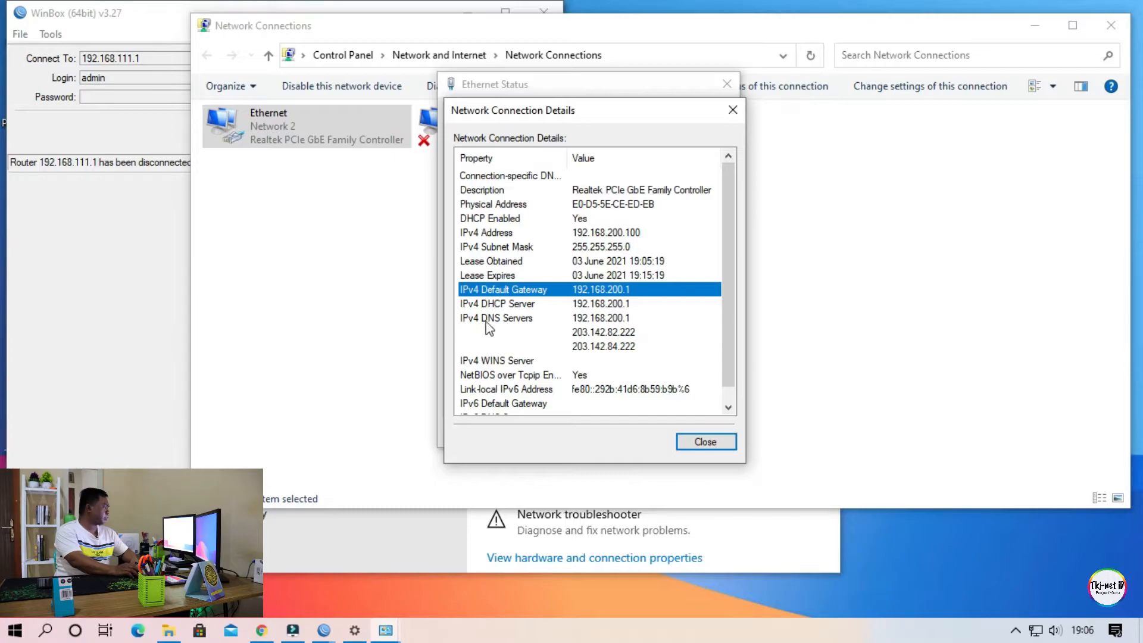
Examine the IPv4 DNS server addresses in the Ethernet adapter's connection details.
click(605, 319)
click(605, 332)
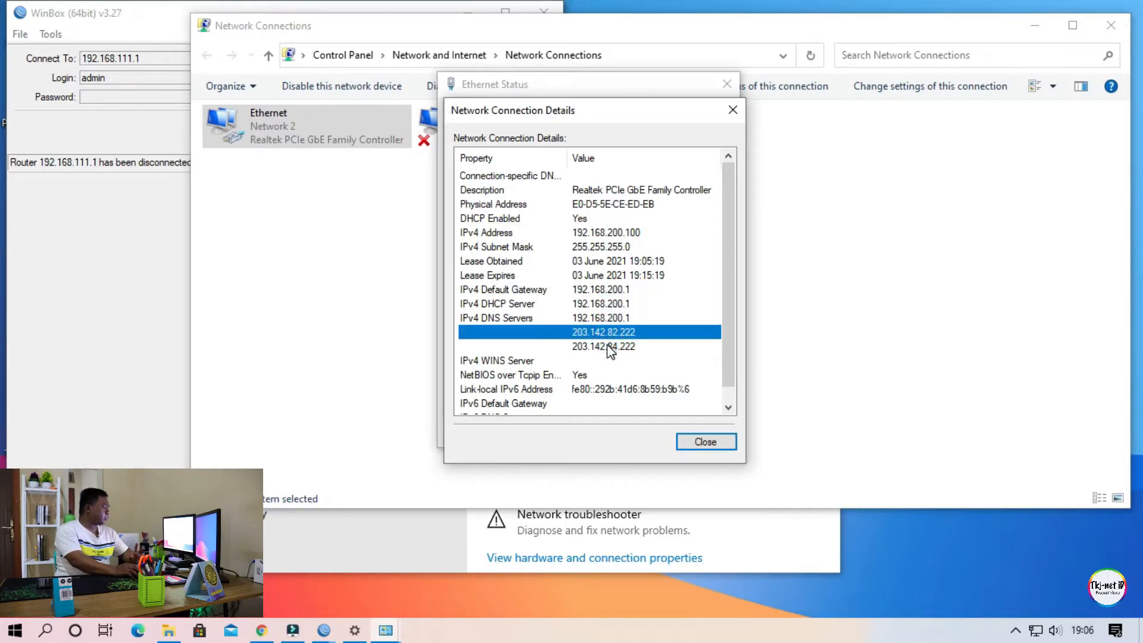
click(610, 349)
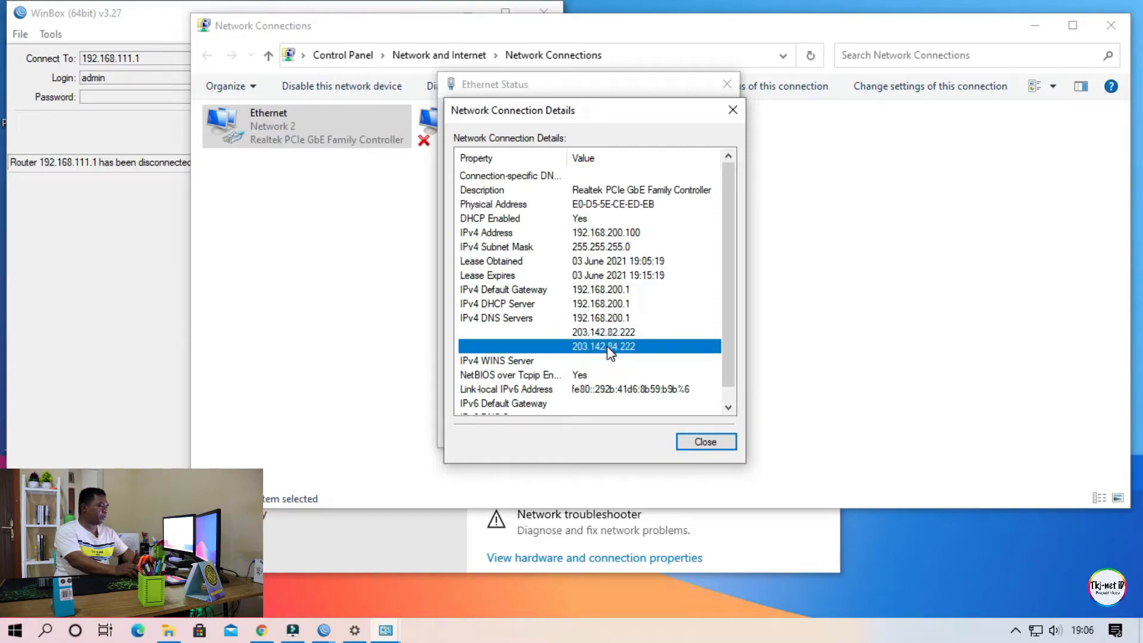
click(610, 334)
click(611, 346)
click(611, 333)
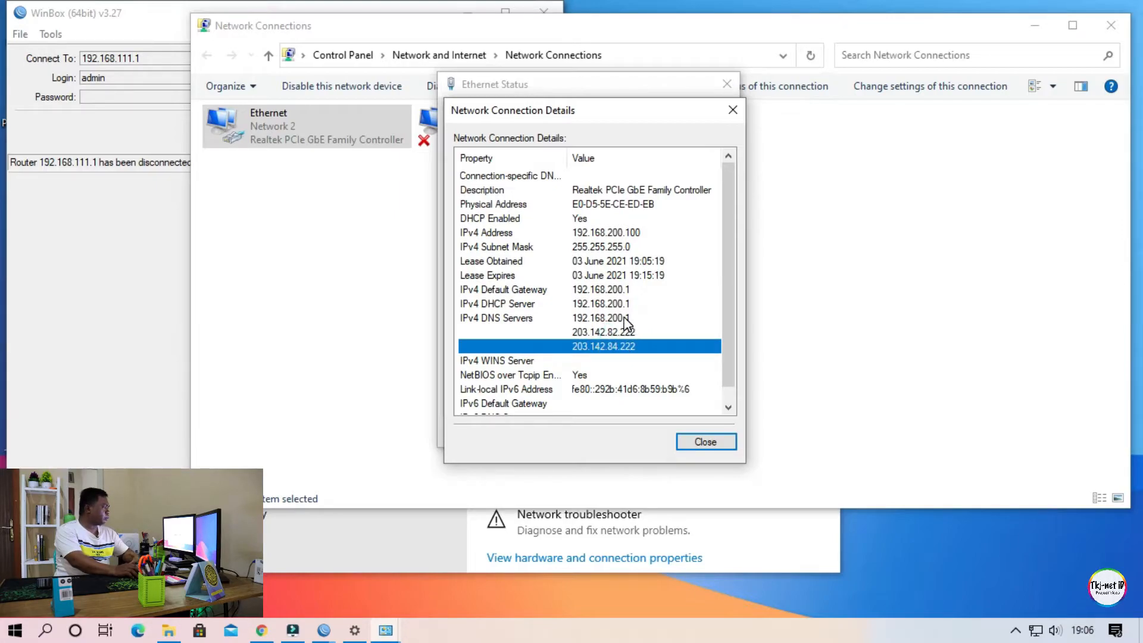
click(643, 363)
click(638, 345)
click(632, 316)
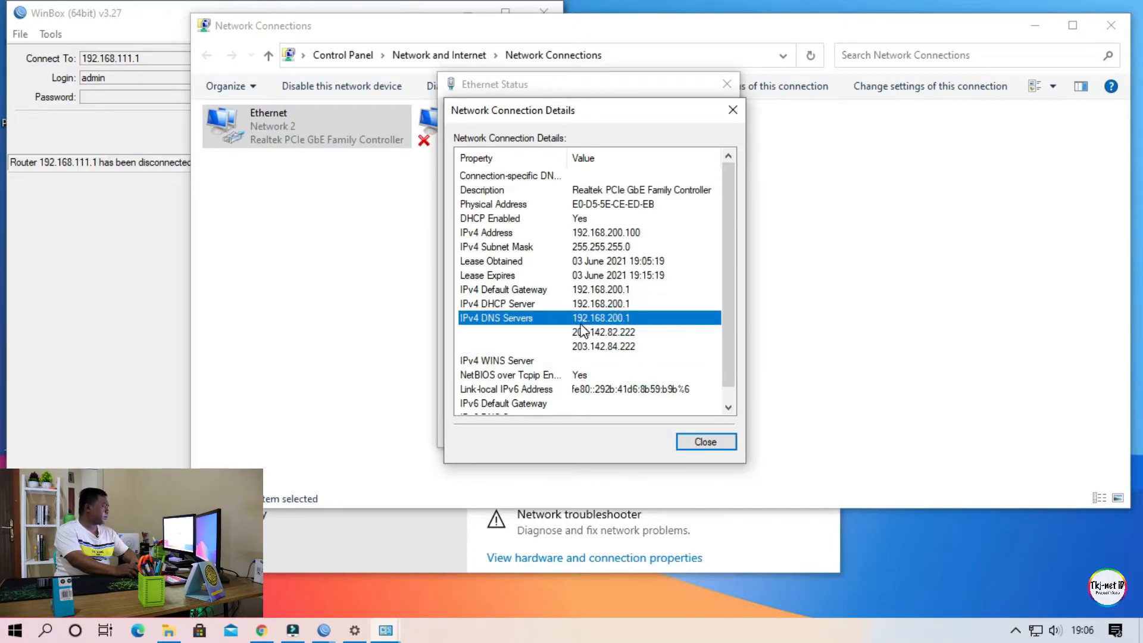
click(625, 332)
click(627, 347)
click(629, 336)
click(629, 347)
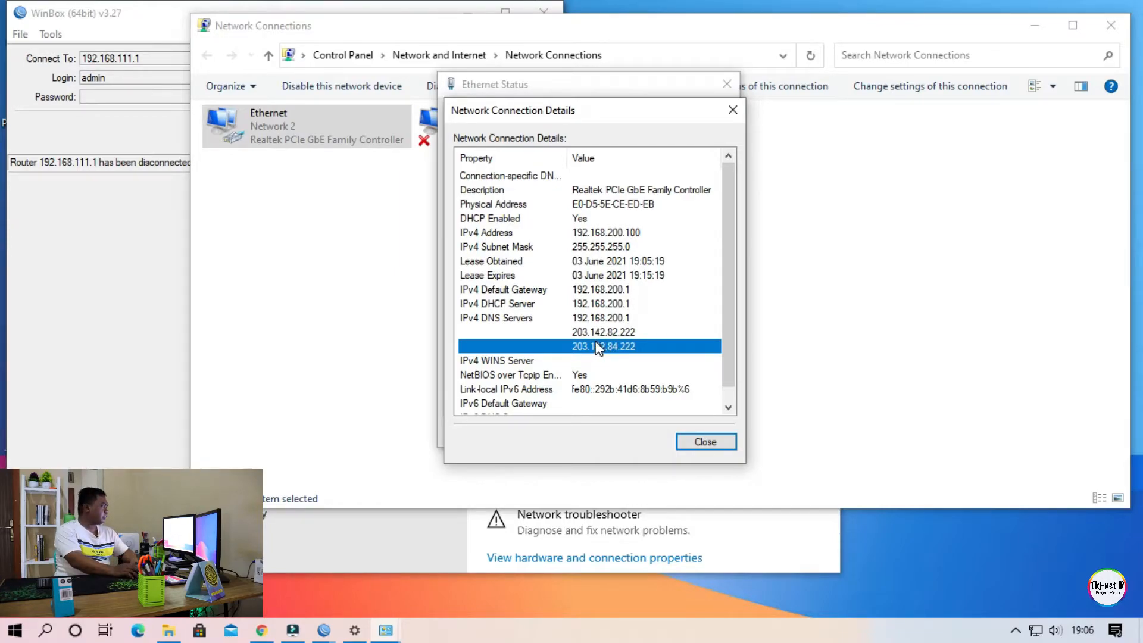
Switch to WinBox, reconnect to the router at 192.168.111.1 and maximize its window.
click(94, 285)
click(396, 129)
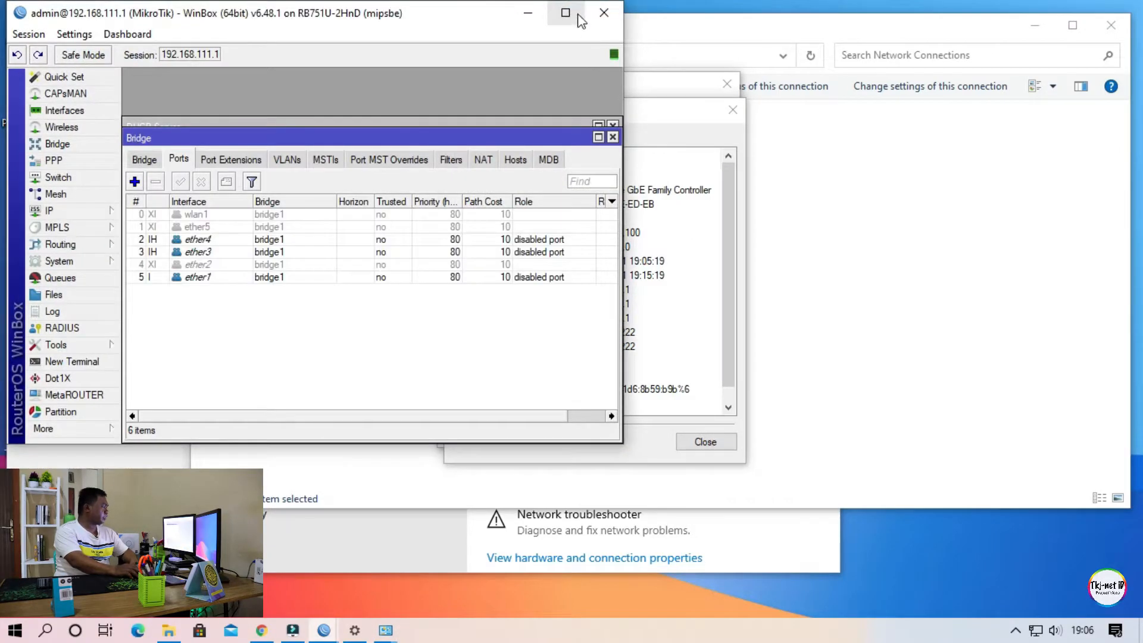
click(566, 12)
Bring the Ethernet connection details back over WinBox and review the second and third DNS server addresses.
mouse_move(386, 630)
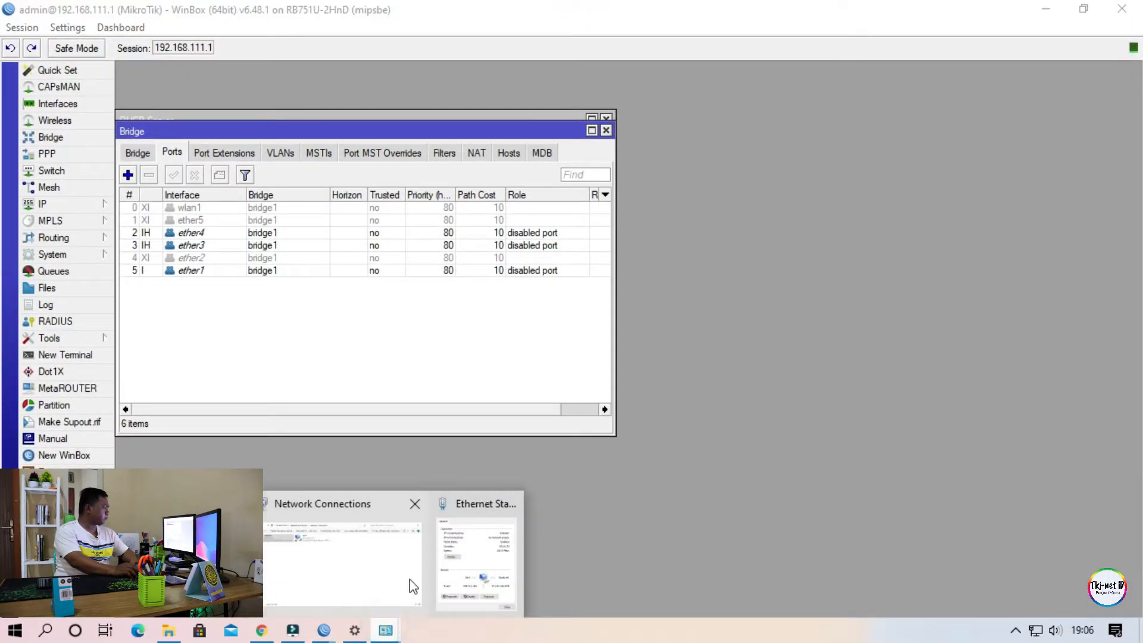
click(461, 560)
drag(591, 113, 771, 78)
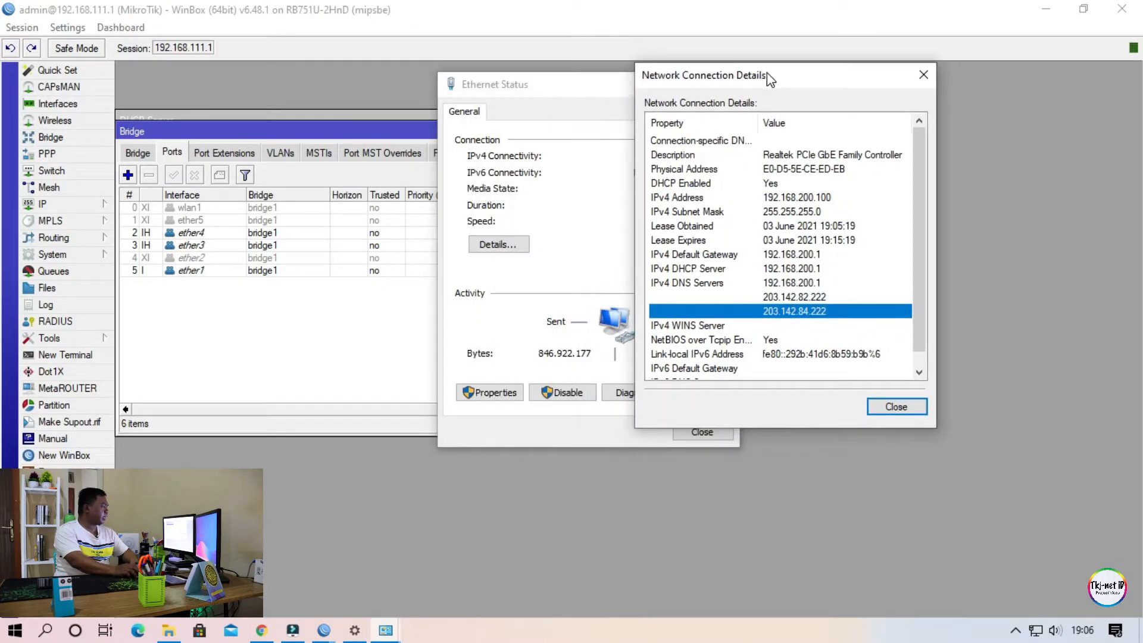
click(808, 296)
click(808, 311)
click(809, 299)
click(812, 312)
click(792, 297)
click(795, 311)
click(796, 295)
click(801, 312)
click(786, 297)
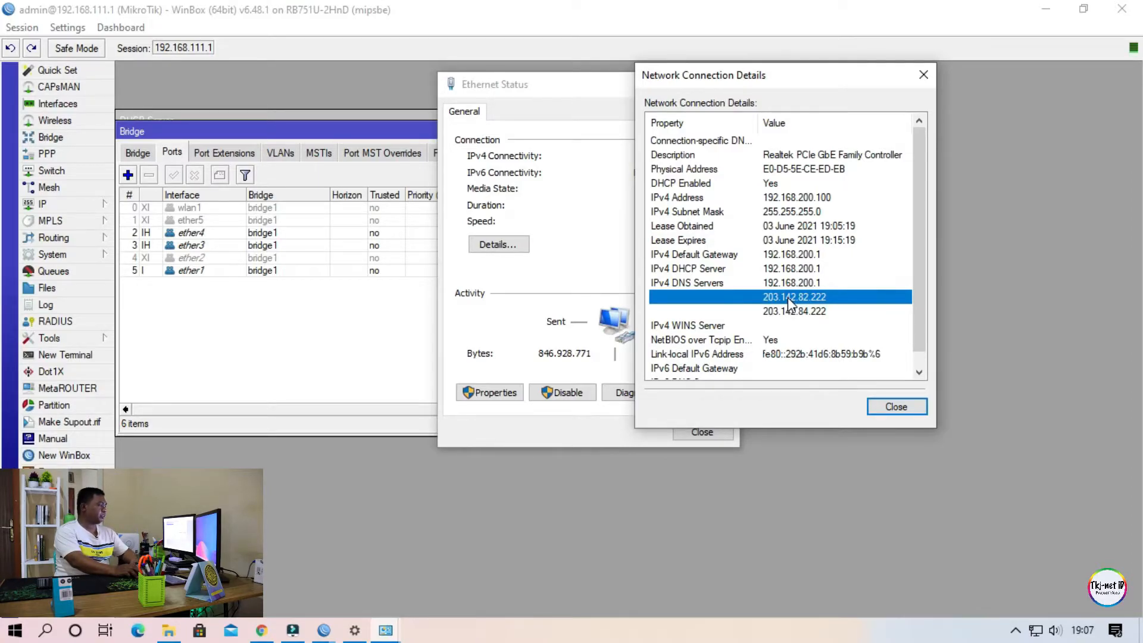
click(826, 313)
click(819, 294)
Close the Bridge window in WinBox, reopen the DHCP server list and check the entry for ether5.
click(1017, 268)
click(607, 130)
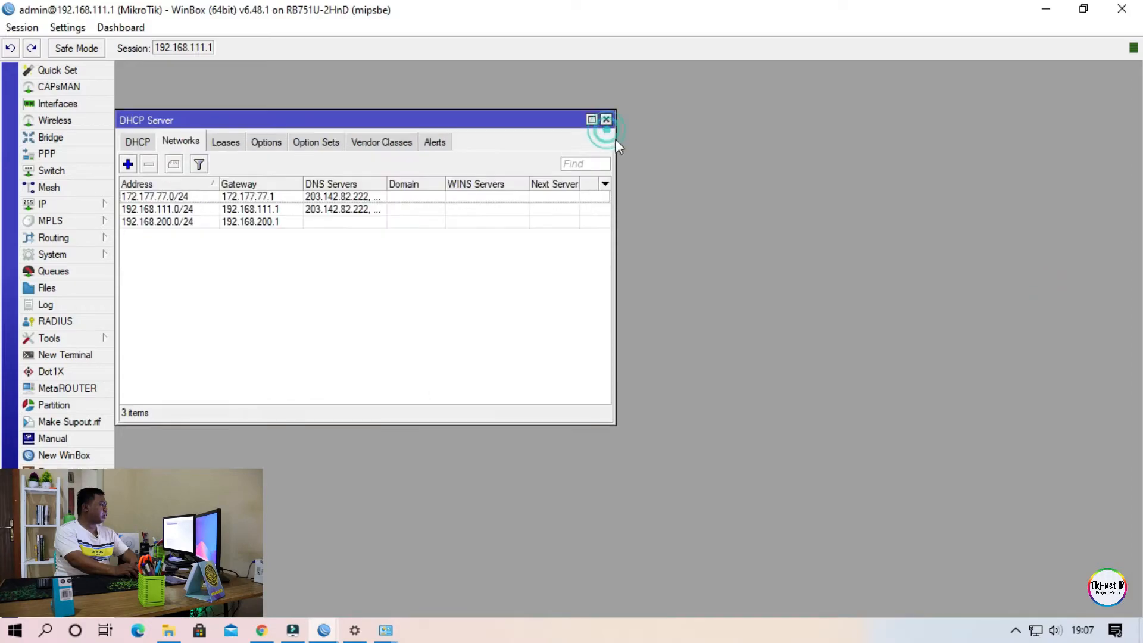
drag(449, 120, 774, 120)
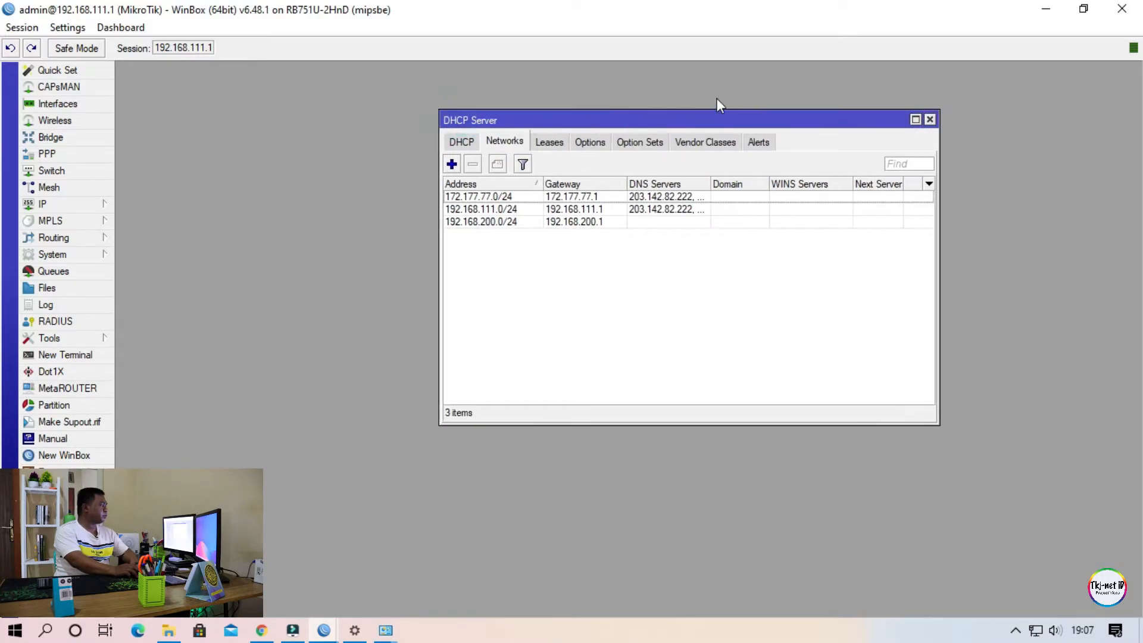
click(463, 142)
click(930, 120)
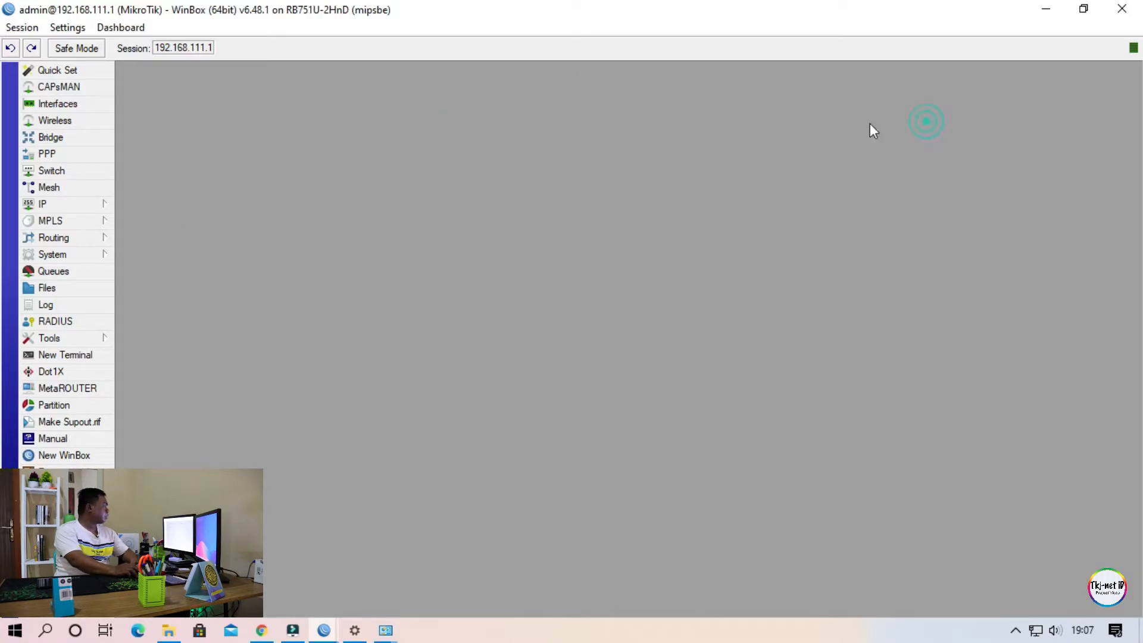
click(106, 203)
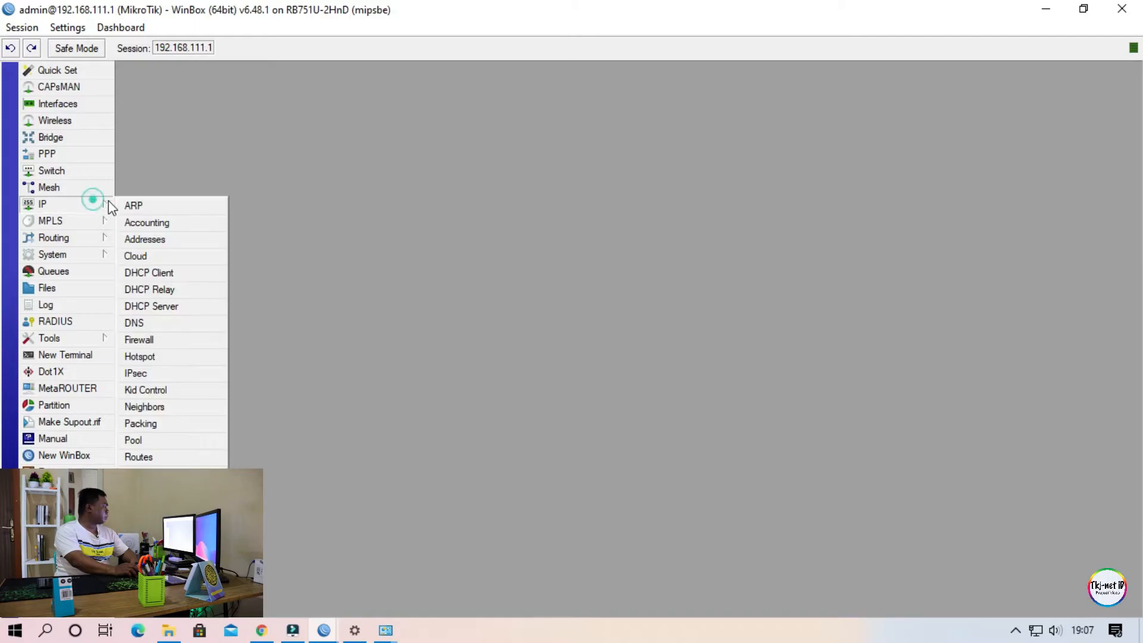
click(181, 307)
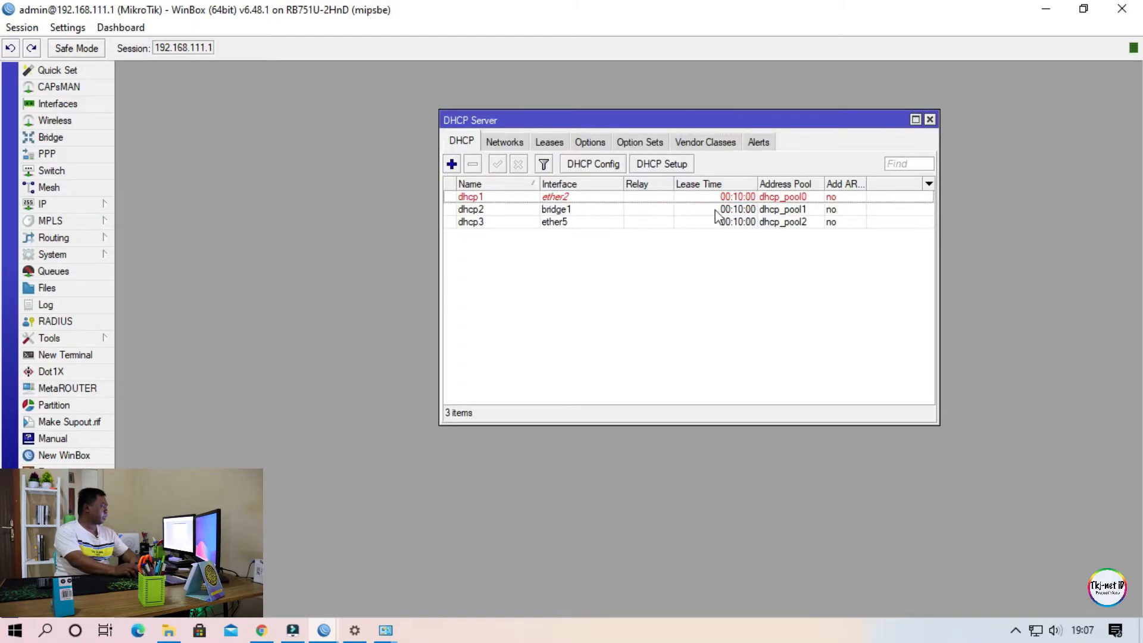
click(507, 223)
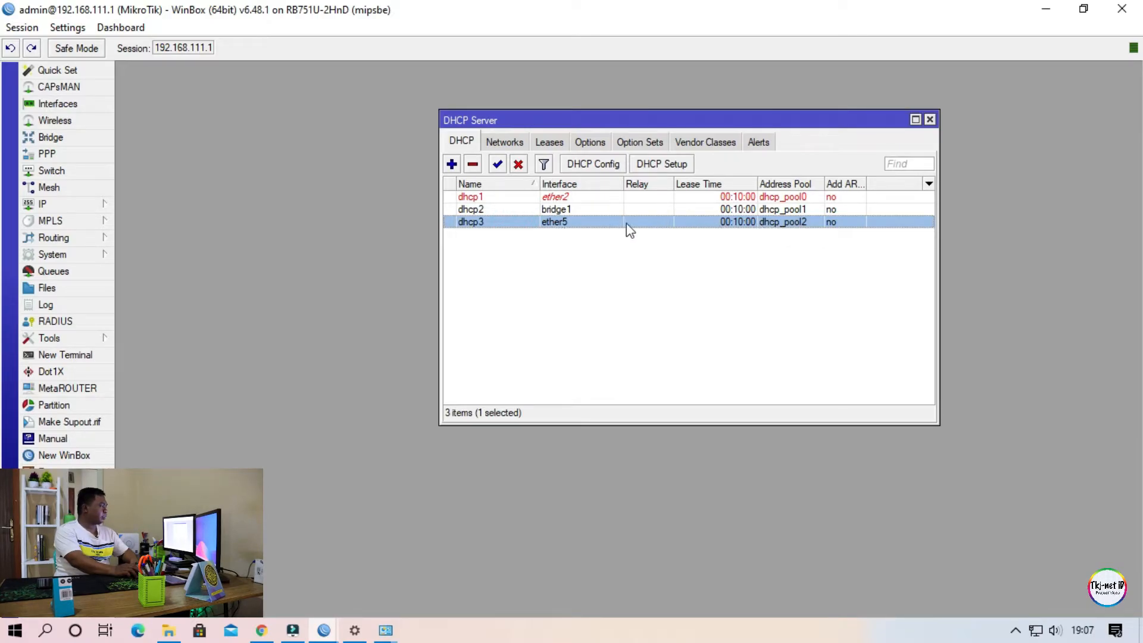
Bring the Ethernet connection details to the front again and compare the three IPv4 DNS server entries.
click(677, 276)
click(520, 223)
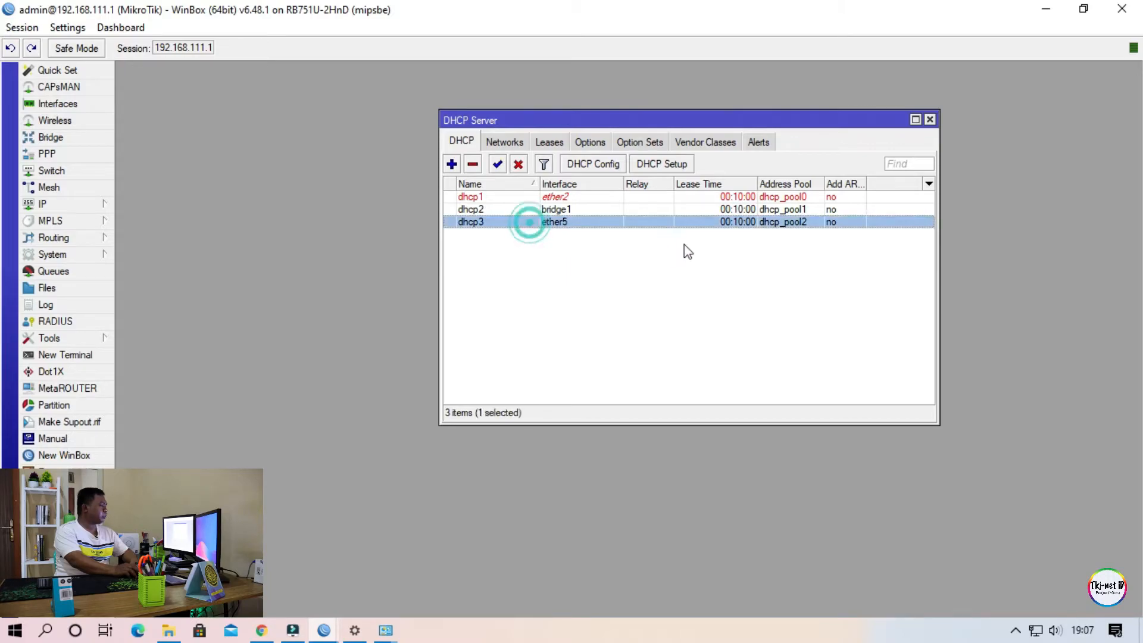
mouse_move(387, 630)
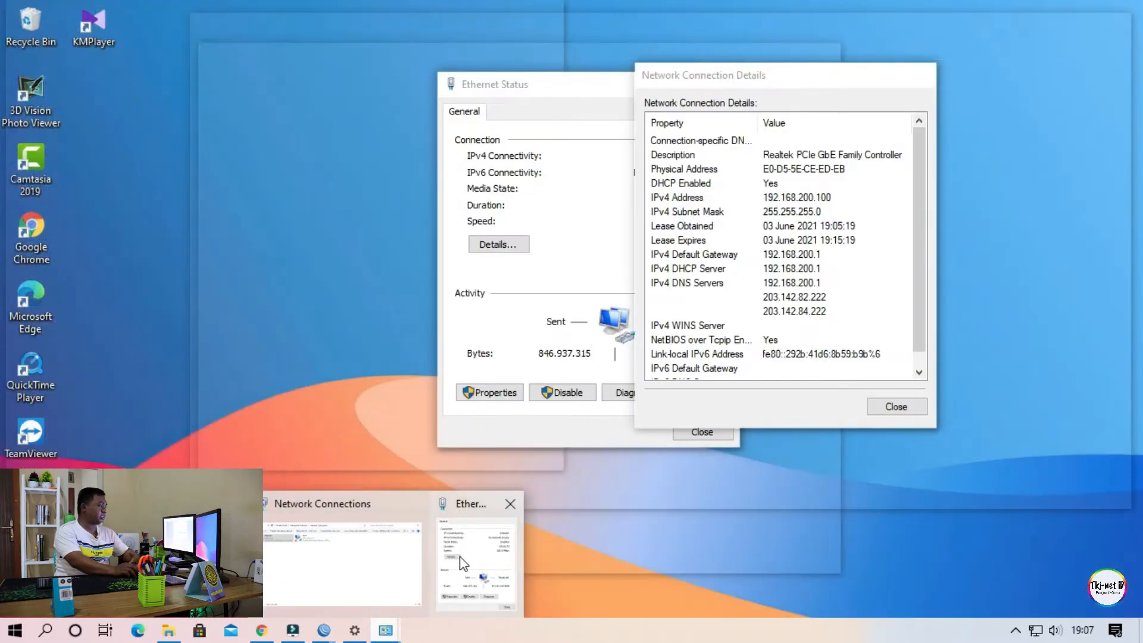
click(464, 563)
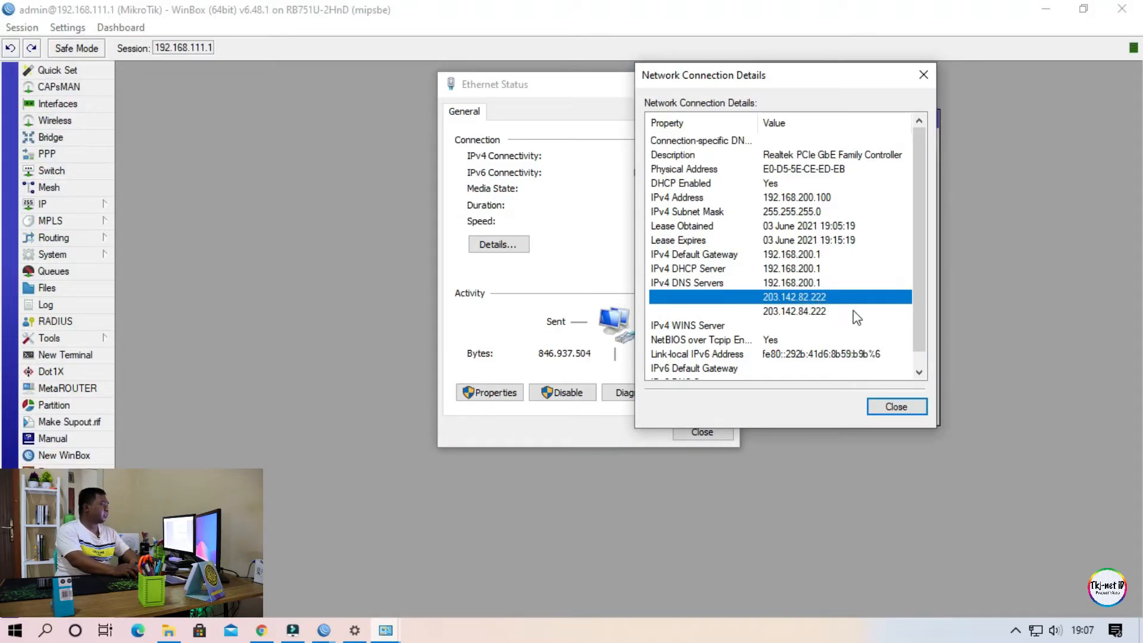
click(811, 311)
click(810, 297)
click(811, 309)
click(811, 293)
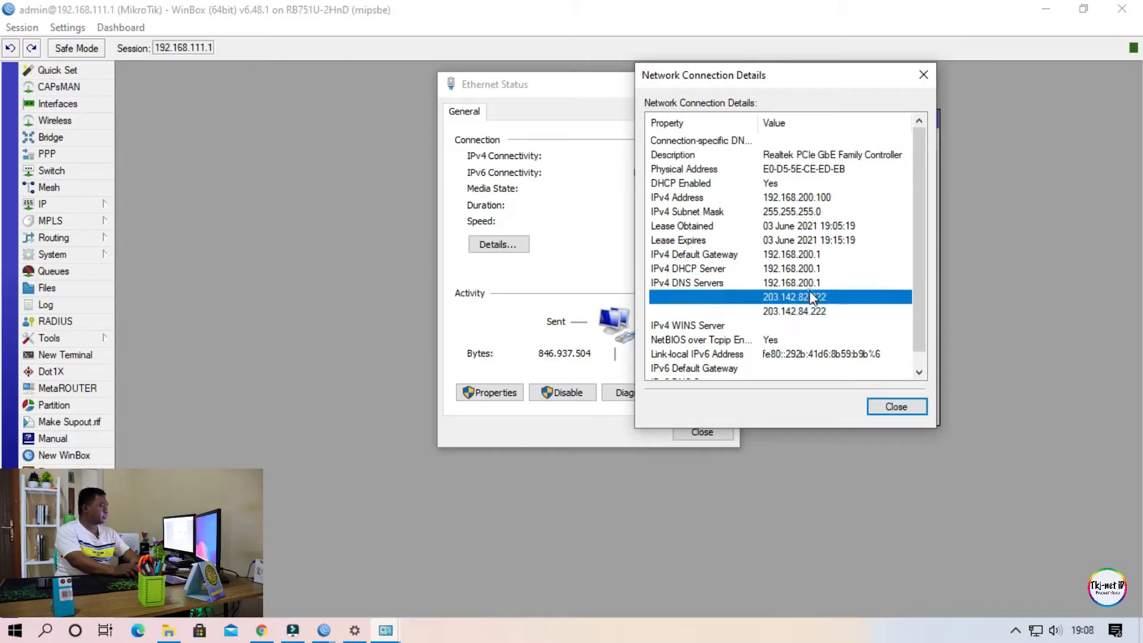
click(809, 283)
click(810, 297)
click(812, 310)
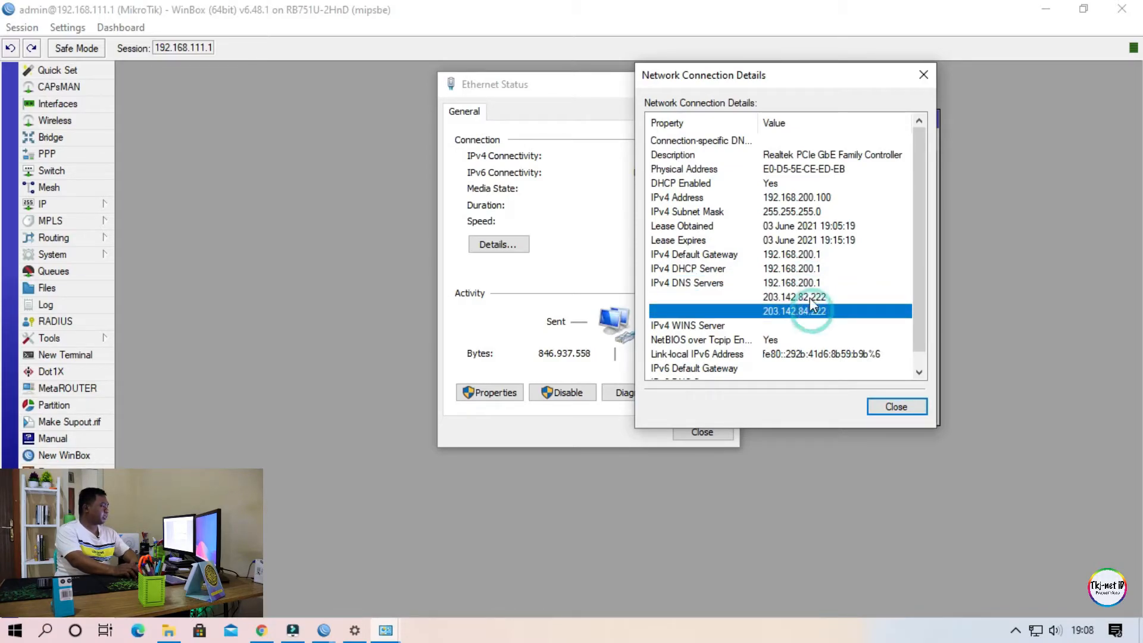
click(781, 284)
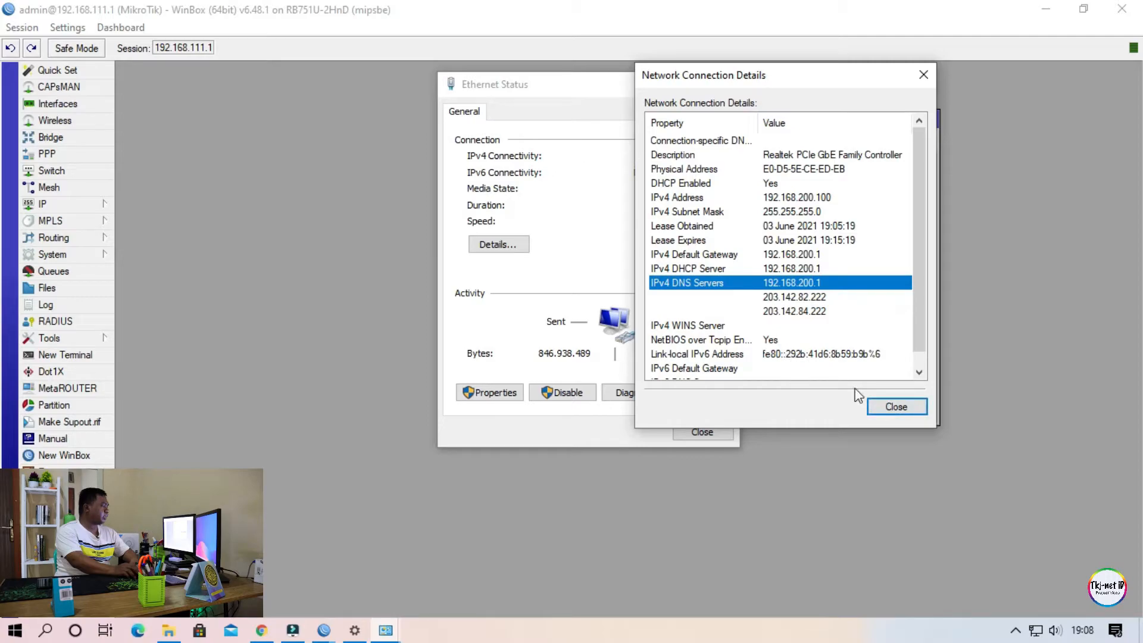
Return to WinBox, list the DHCP server's networks and widen the Address column.
click(329, 135)
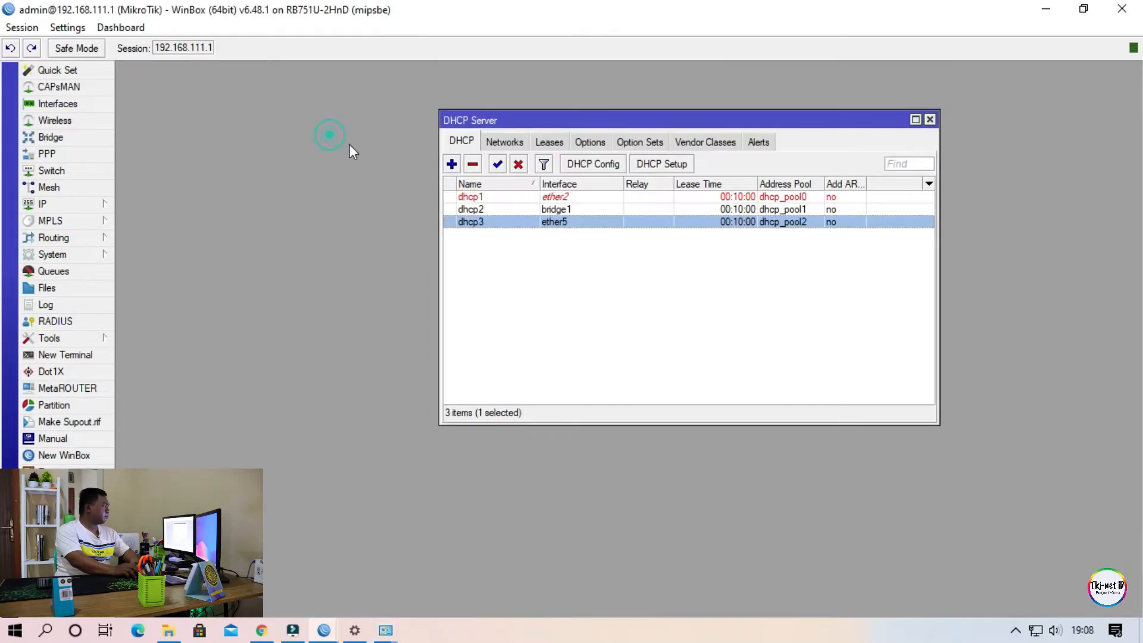
click(503, 149)
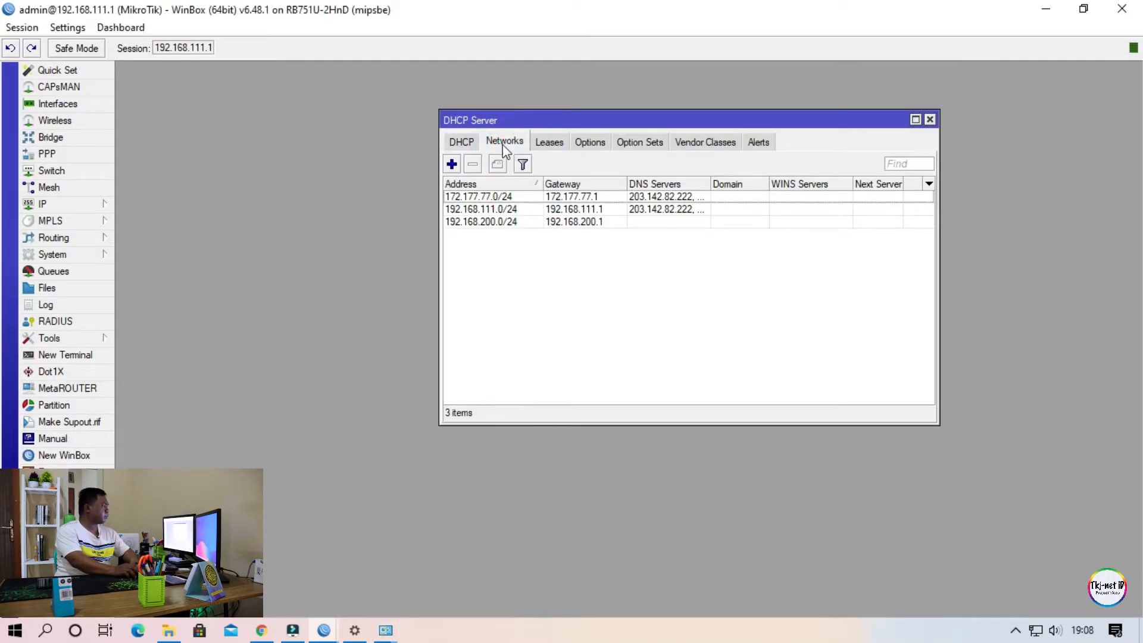
click(672, 299)
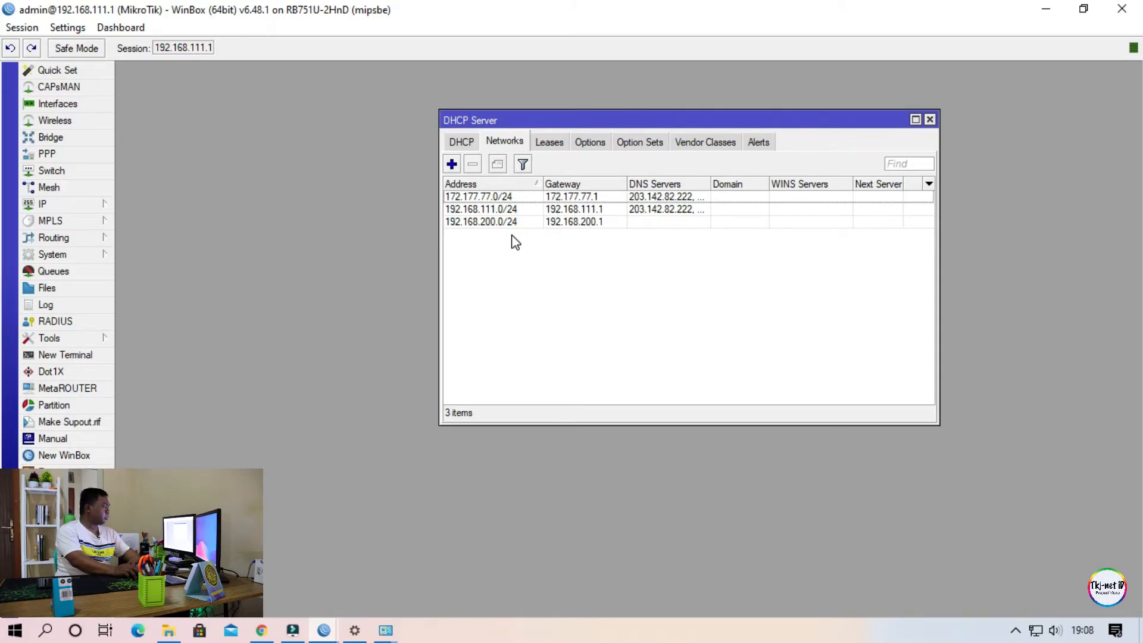
drag(543, 184, 575, 184)
click(547, 283)
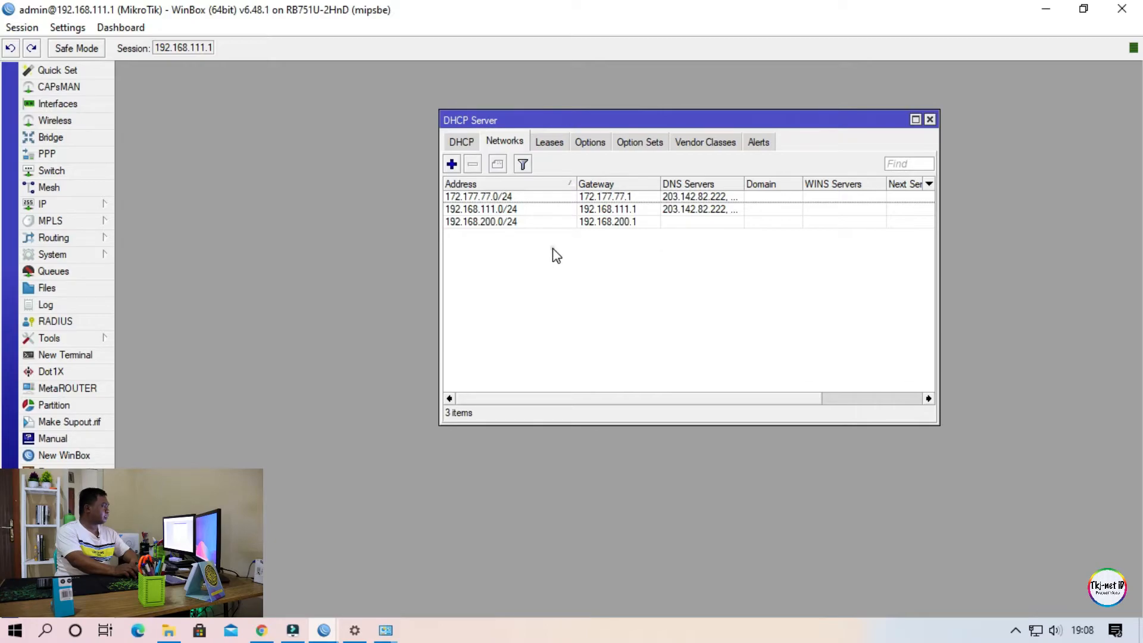
Open the 192.168.200.0/24 DHCP network for editing and enter 203.142.82.222 as its first DNS server.
click(505, 223)
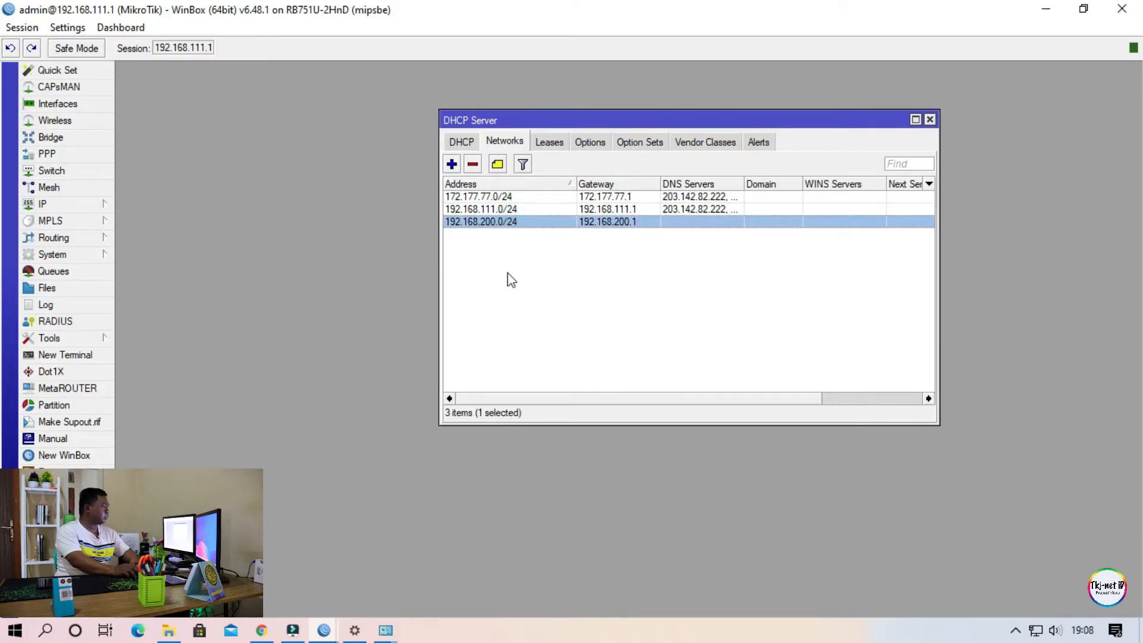
click(584, 254)
click(499, 224)
double_click(585, 224)
drag(603, 214, 686, 135)
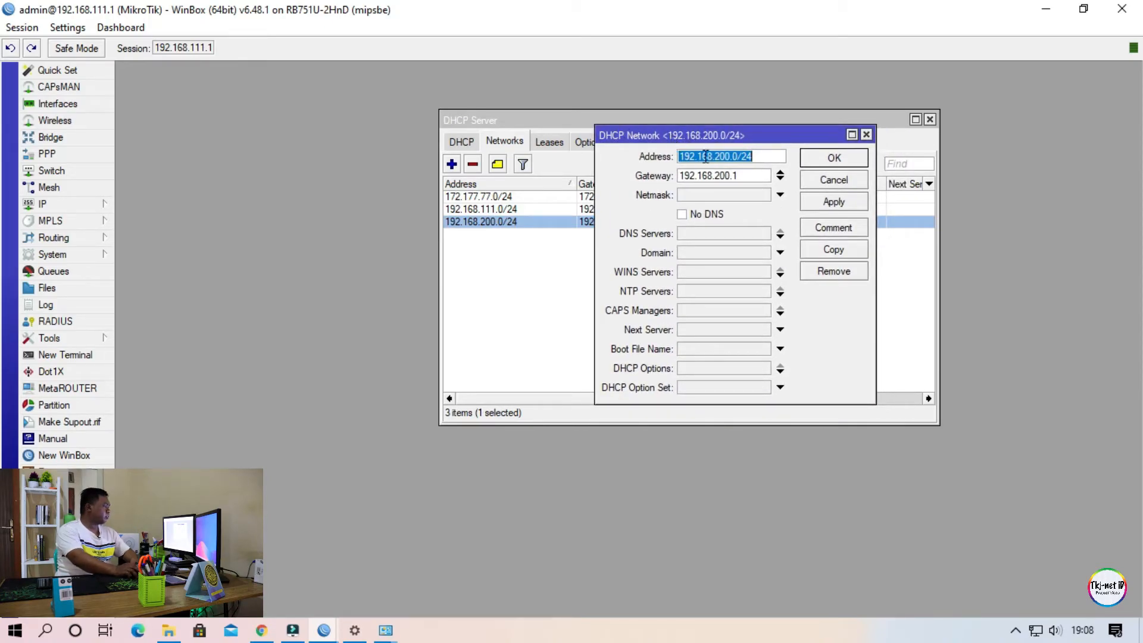
click(748, 235)
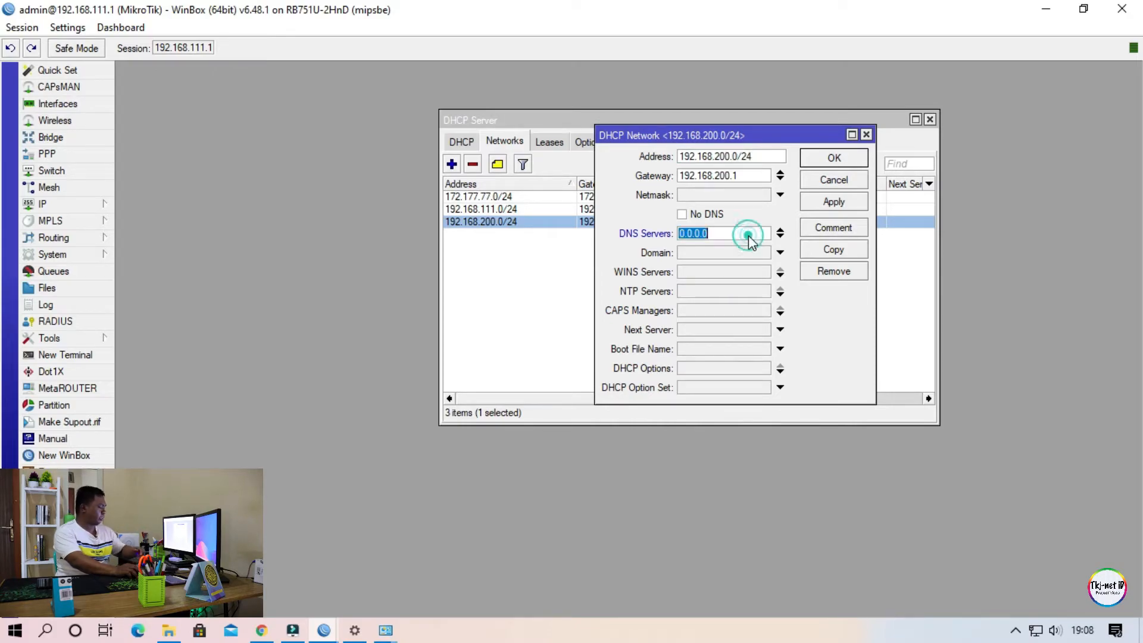
text(203.142.)
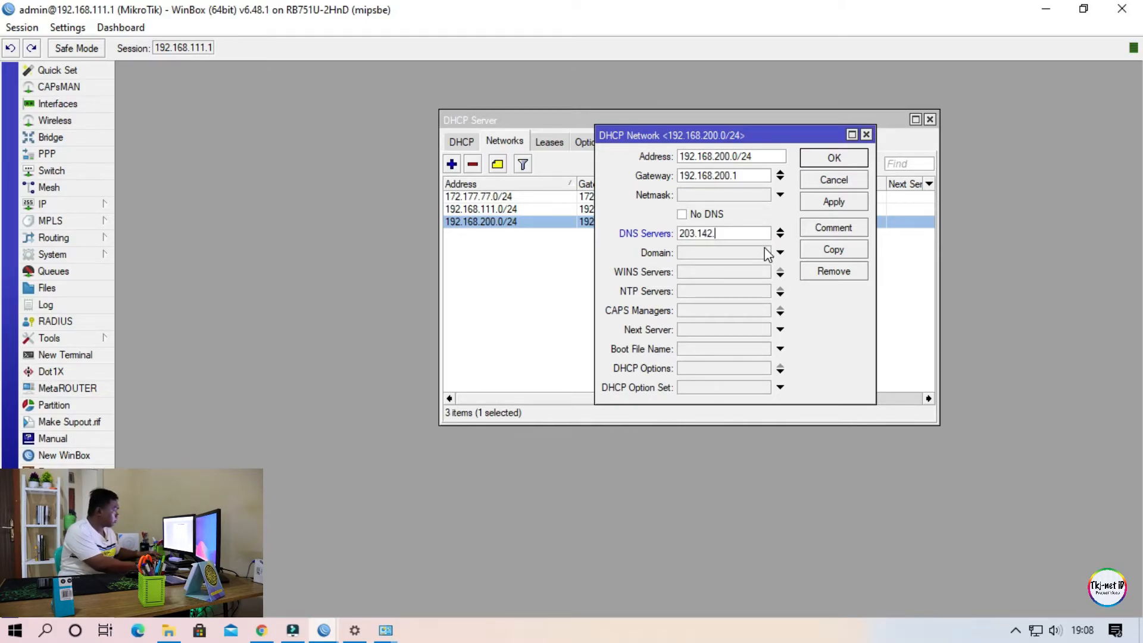
text(82.222)
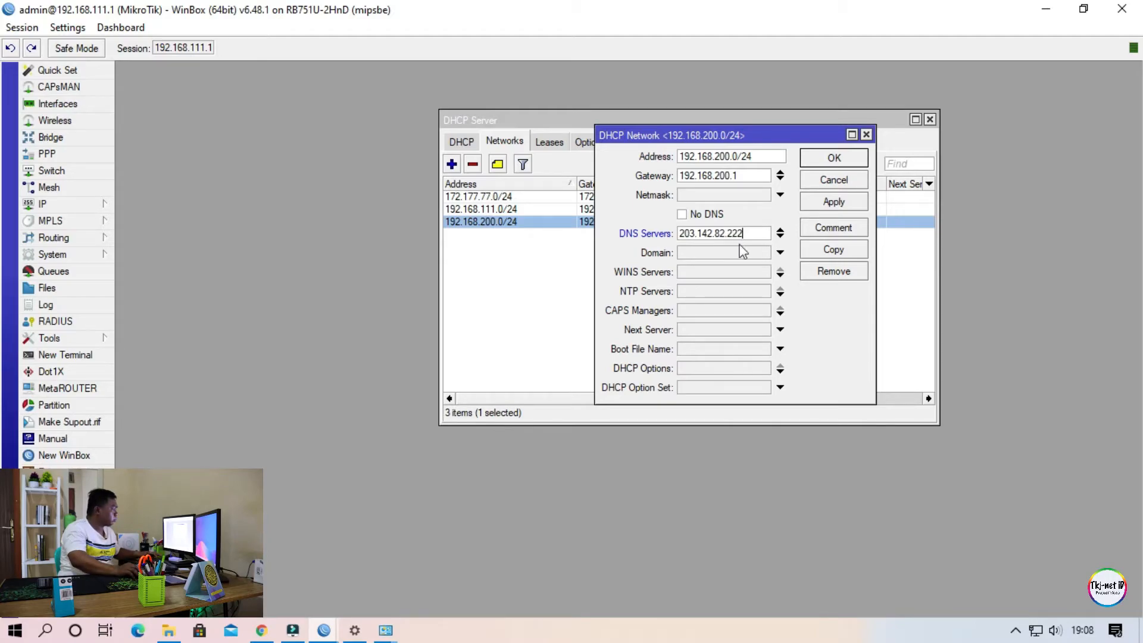
Add 203.142.84.222 as the network's second DNS server and save the entry.
click(780, 236)
text(203.142.8)
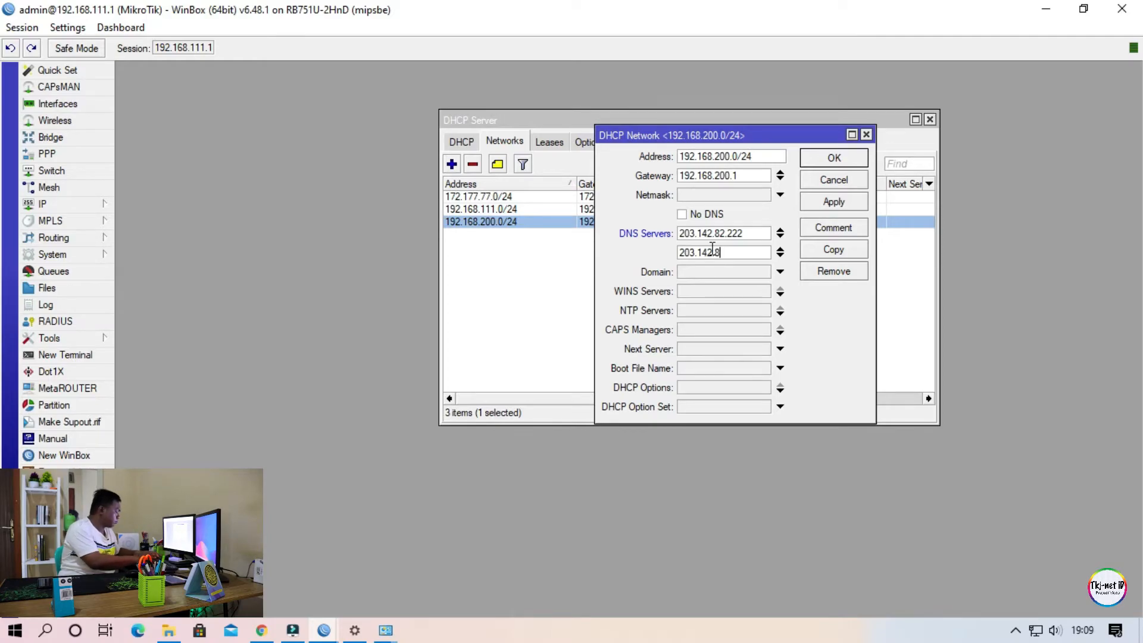
text(22)
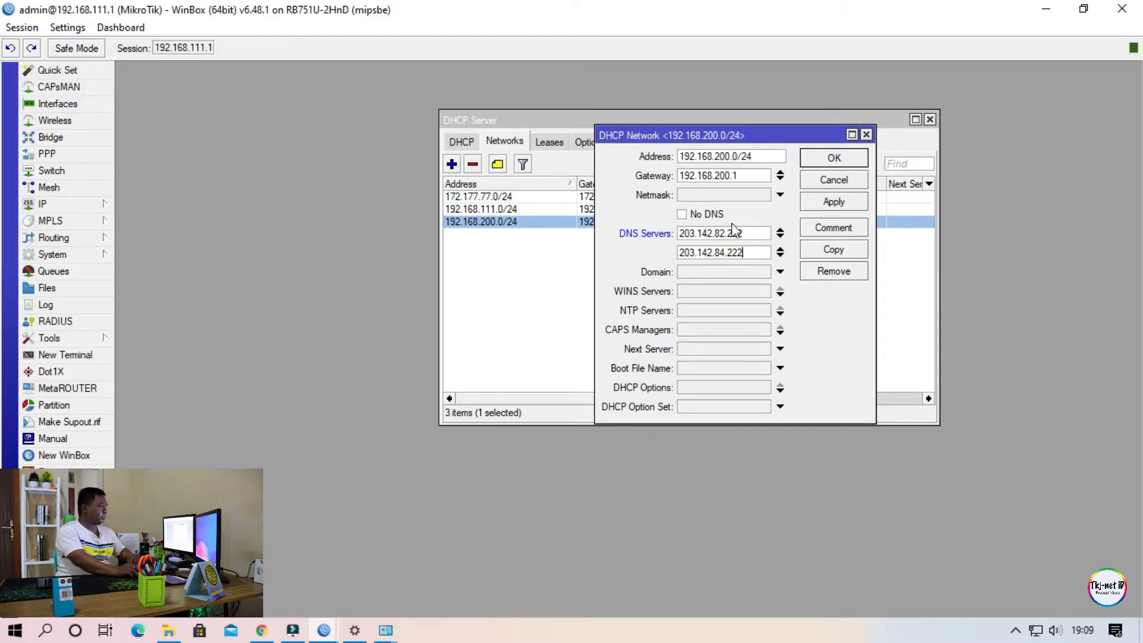
click(831, 204)
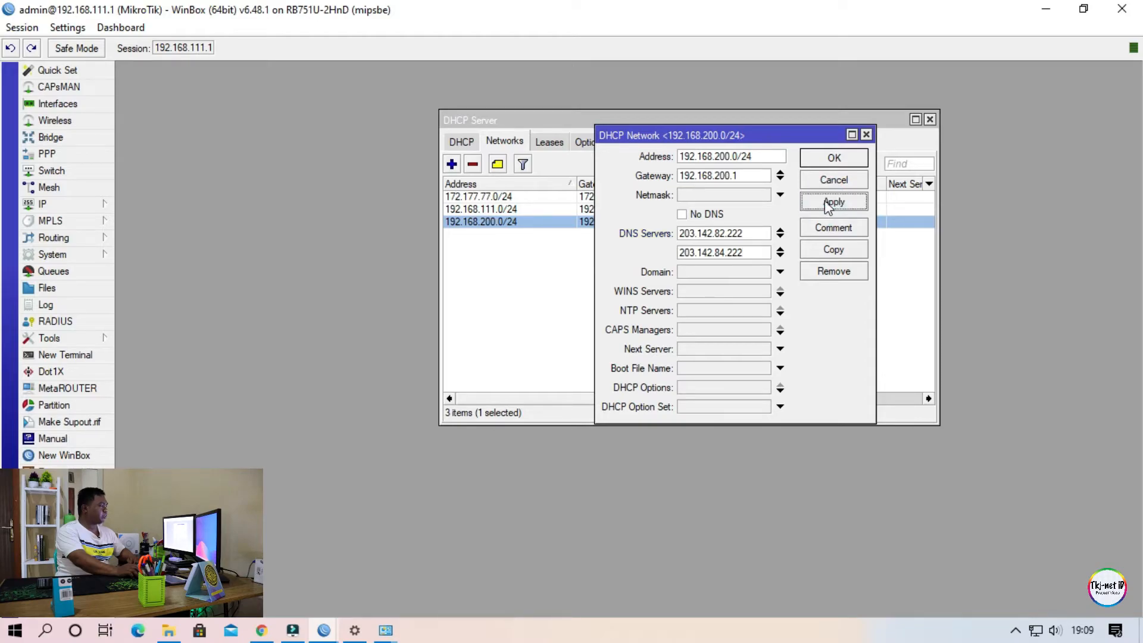
click(829, 160)
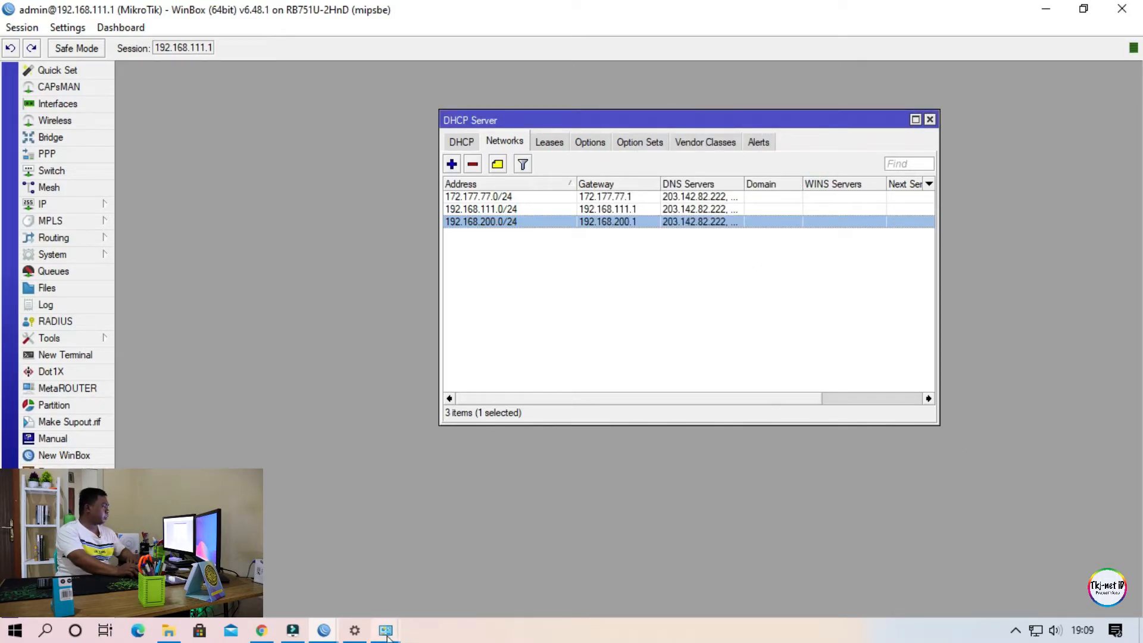
Check the DNS servers listed in the PC's still-open Ethernet connection details.
mouse_move(386, 630)
click(469, 550)
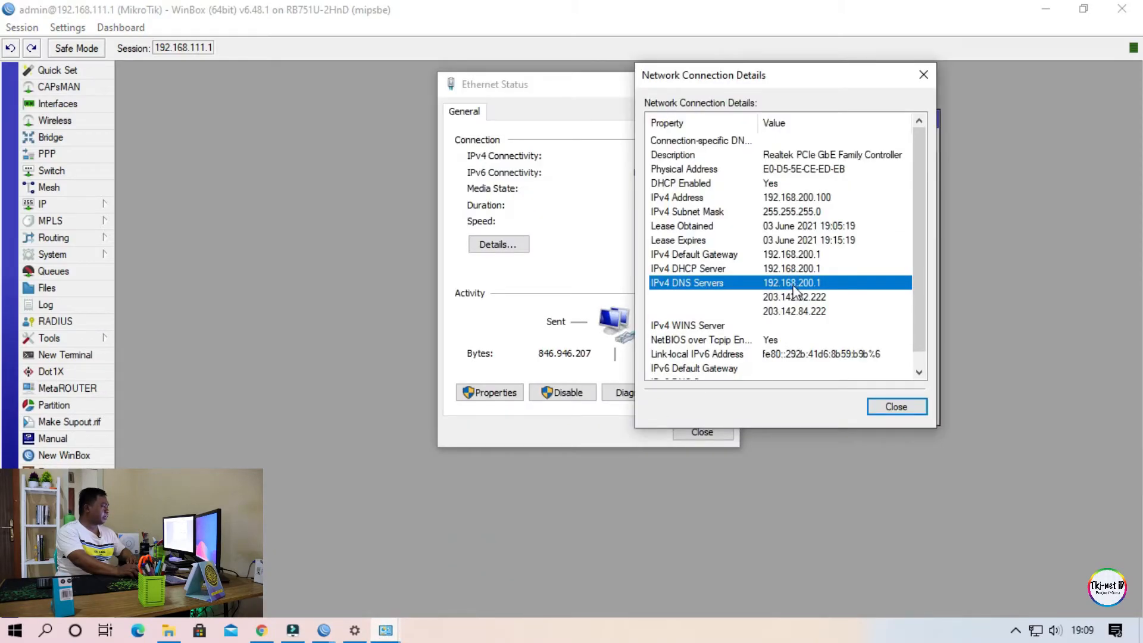
click(795, 297)
click(809, 311)
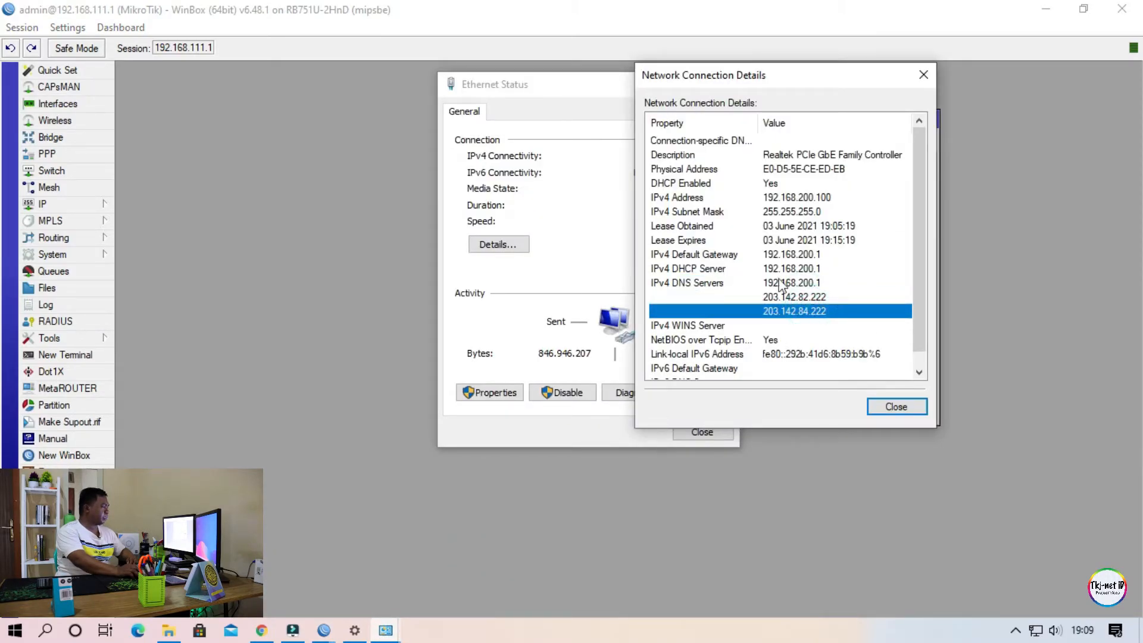
Close the Ethernet details and status windows and bring up the Network Connections window.
click(897, 407)
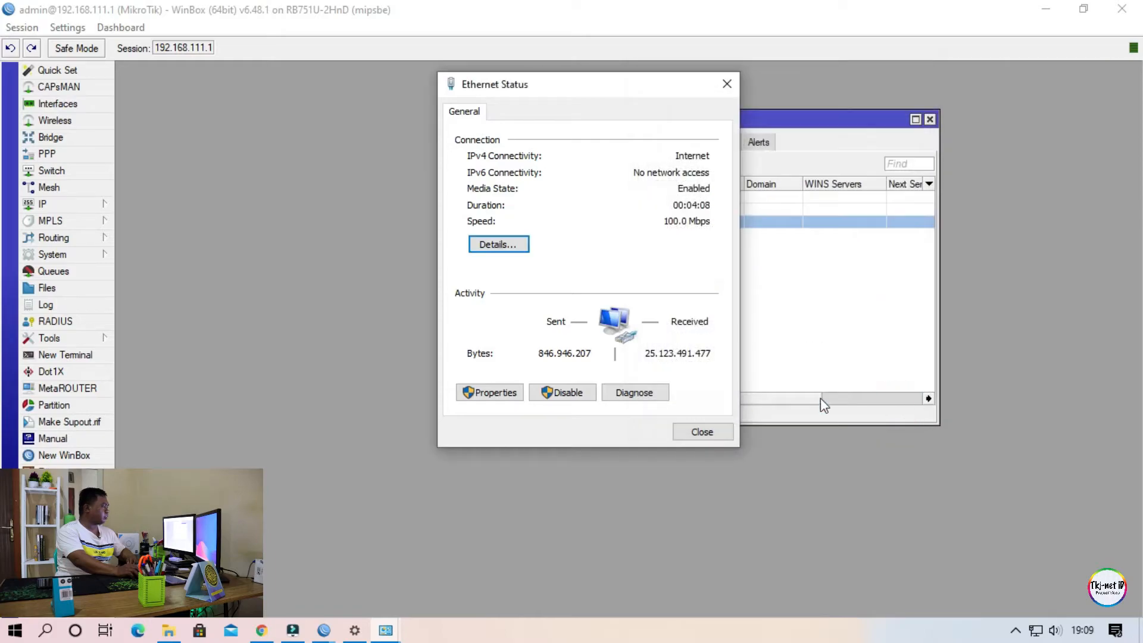
click(703, 433)
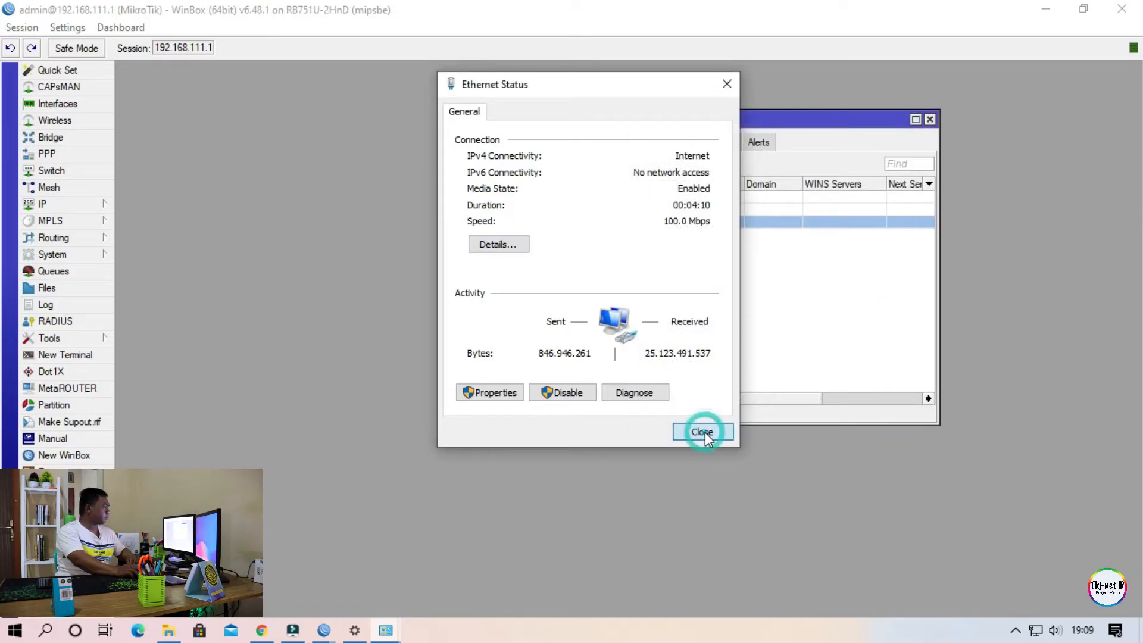
click(386, 631)
click(421, 330)
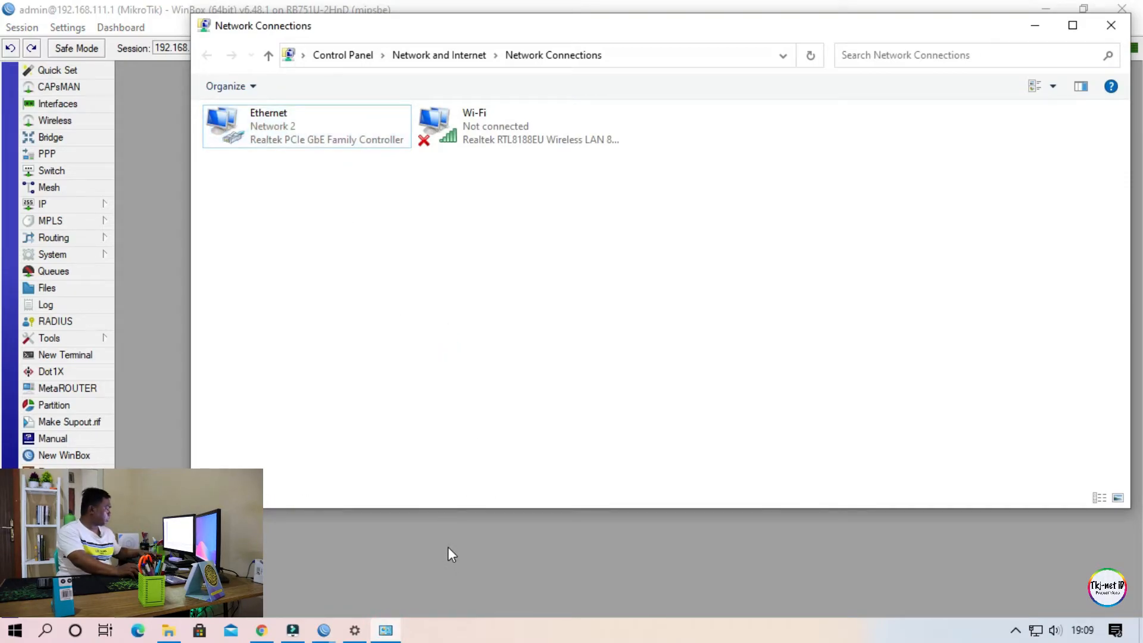
Open a Command Prompt and renew the PC's DHCP lease with ipconfig /renew.
key(super+r)
text(cmd)
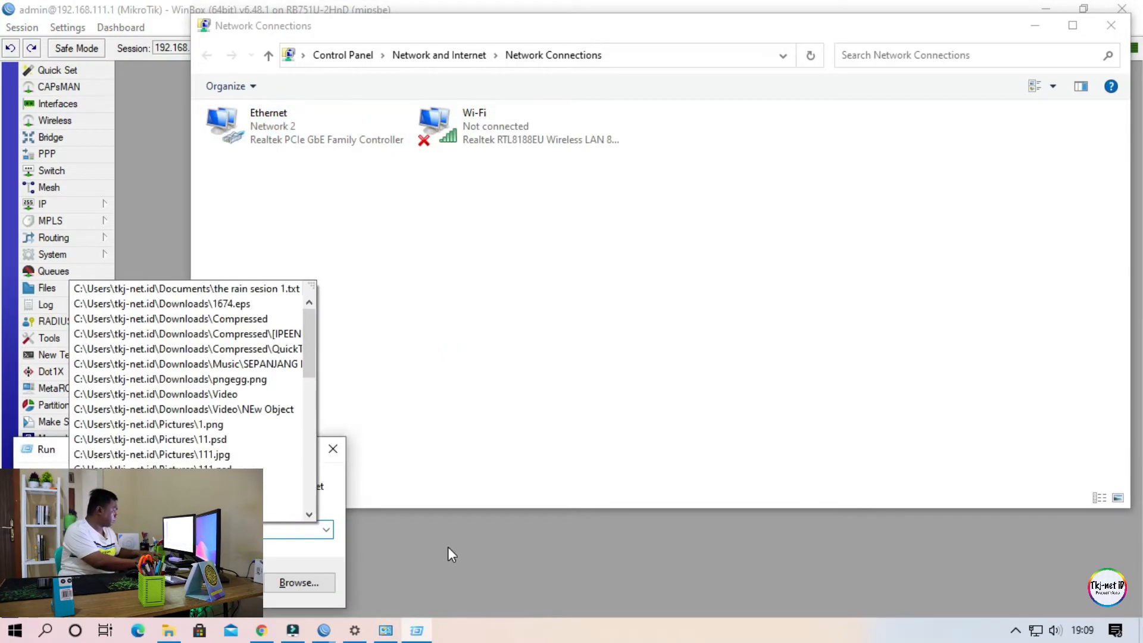
key(Return)
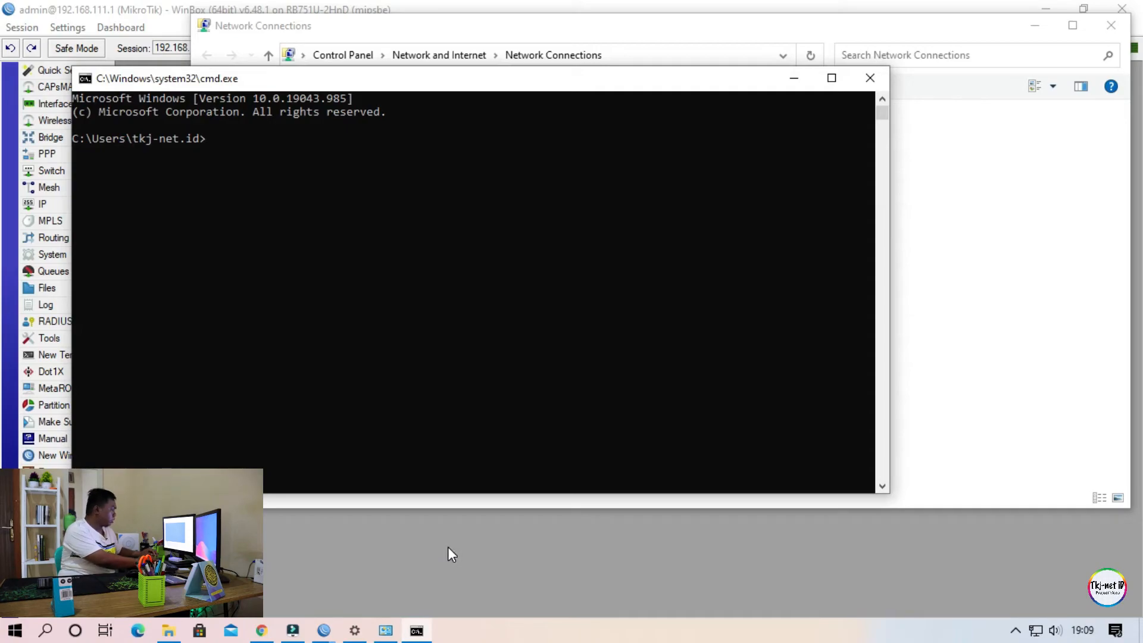
text(confi)
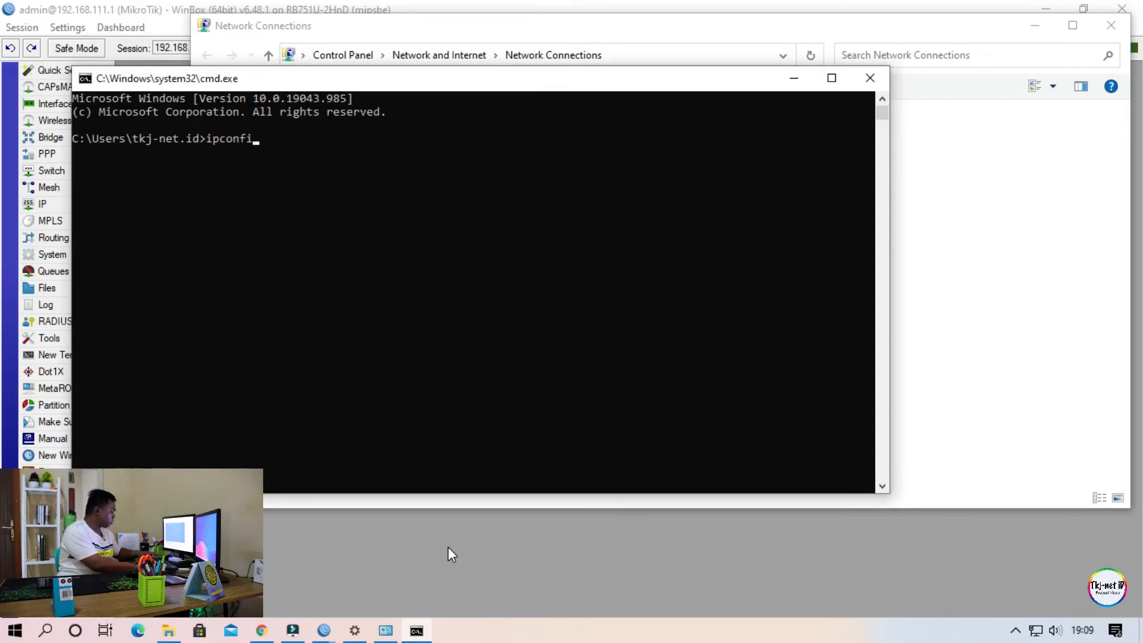
text(g)
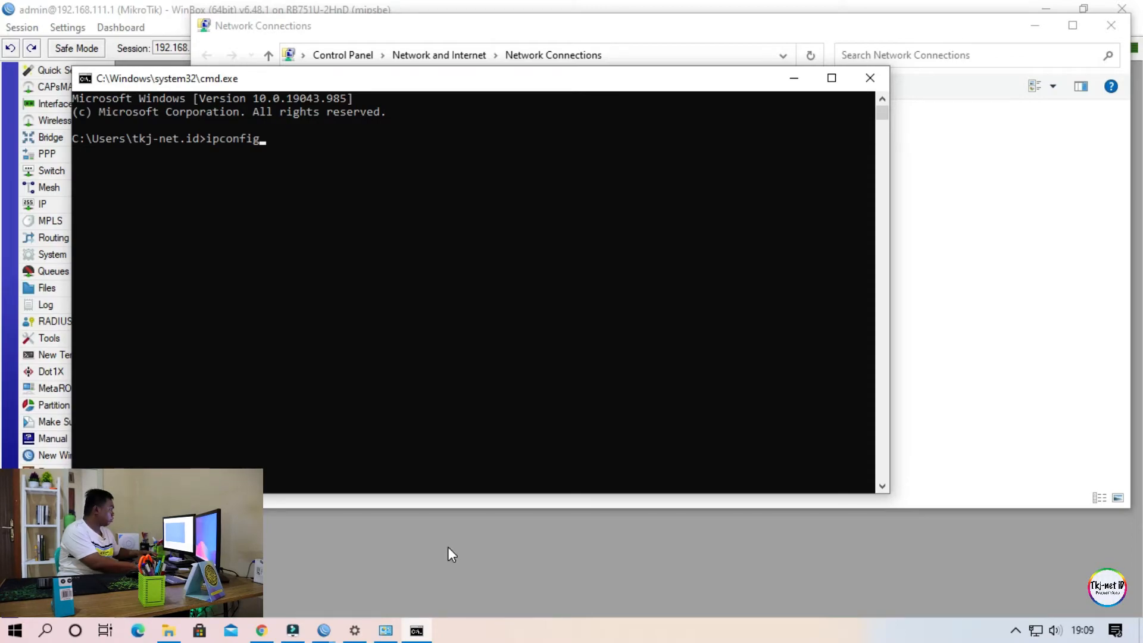
text( /renew)
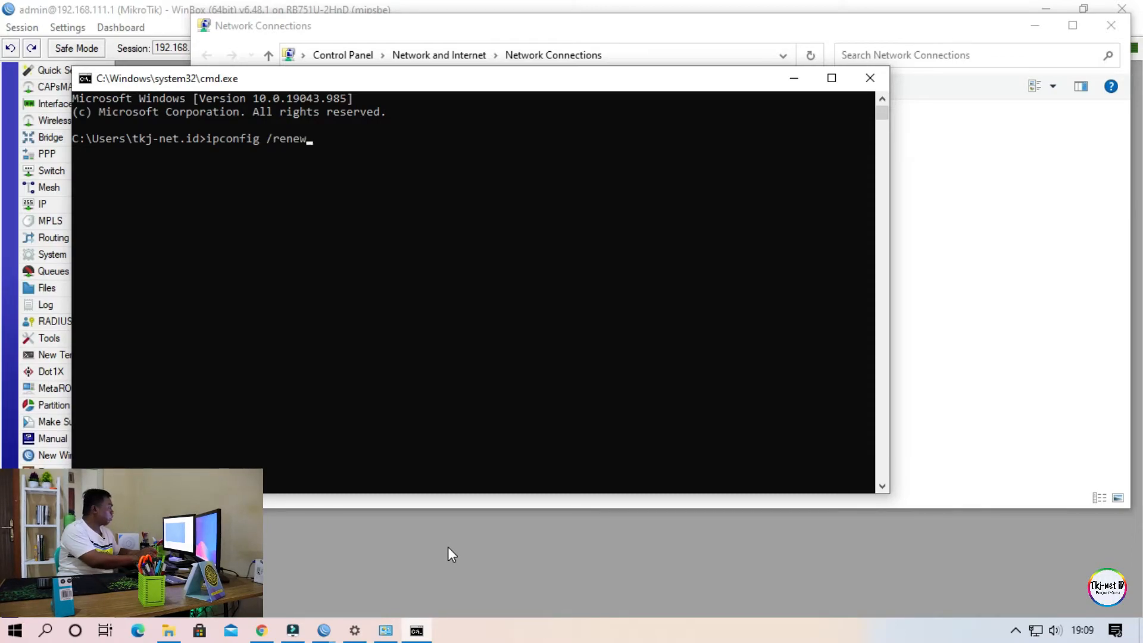
key(Return)
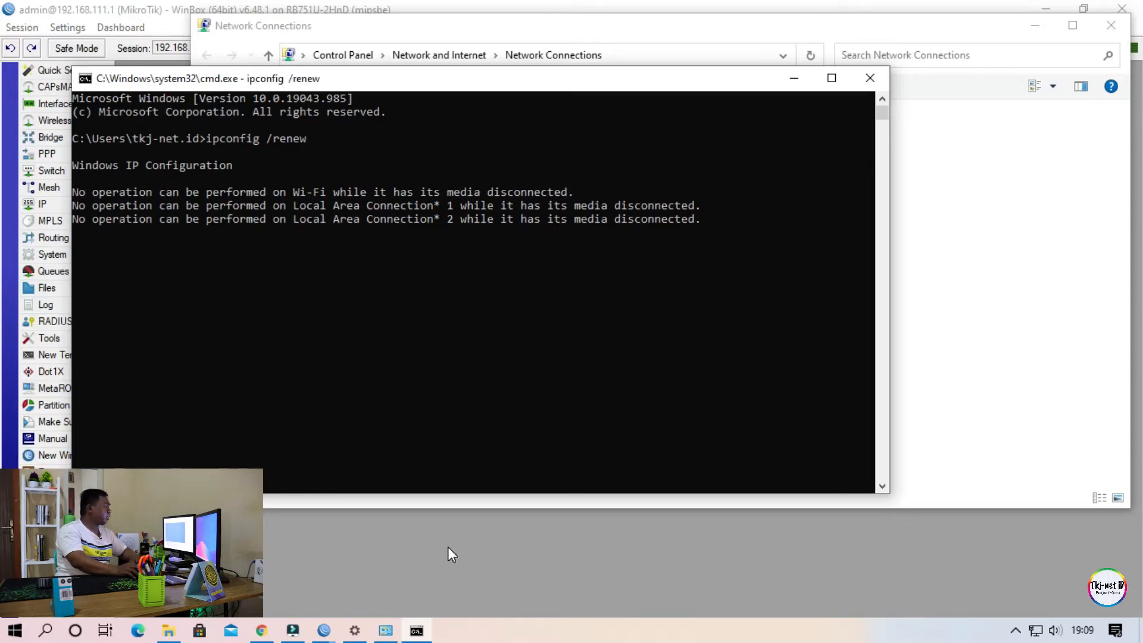
Move the Command Prompt aside, reopen the Ethernet adapter's connection details and review both IPv4 DNS server addresses.
drag(377, 85, 621, 81)
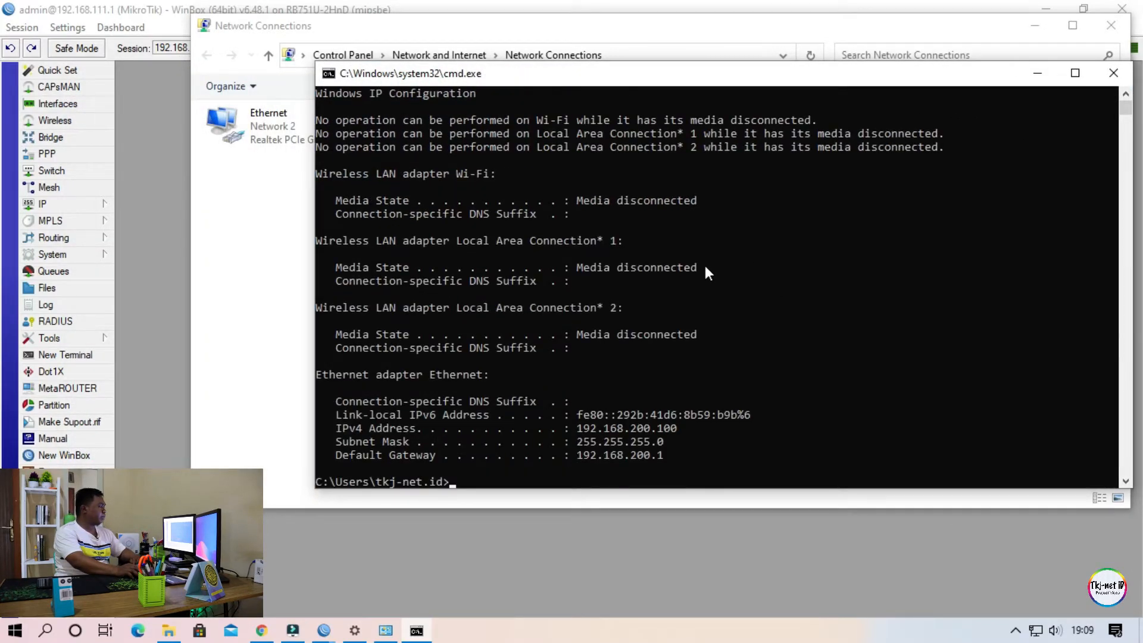
click(273, 220)
double_click(294, 126)
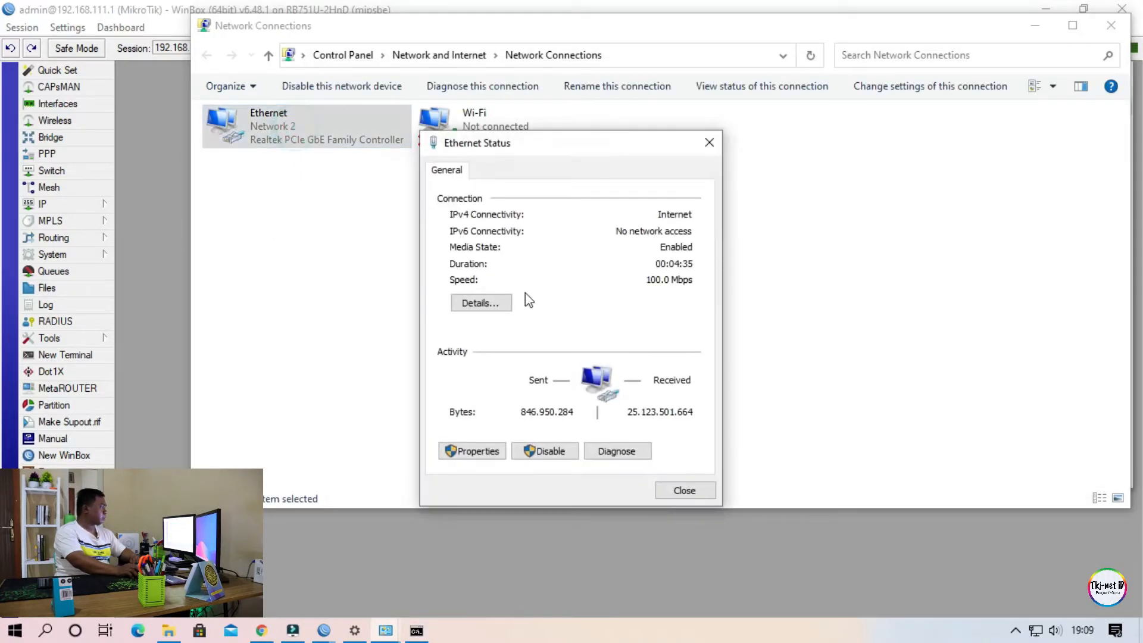
click(496, 306)
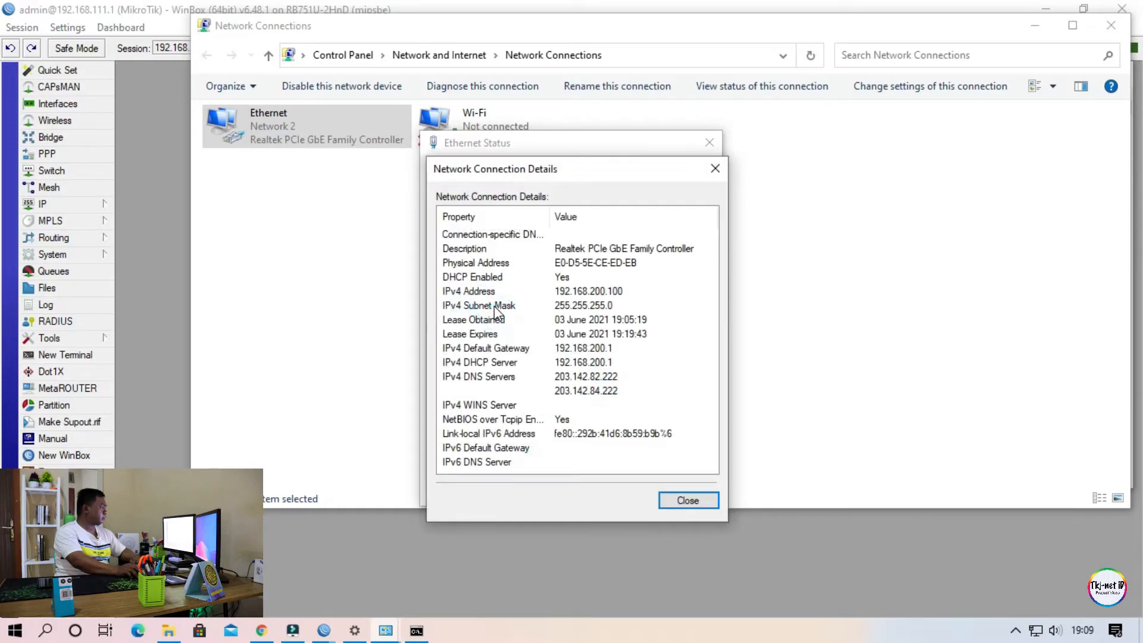
click(642, 392)
click(613, 378)
click(618, 392)
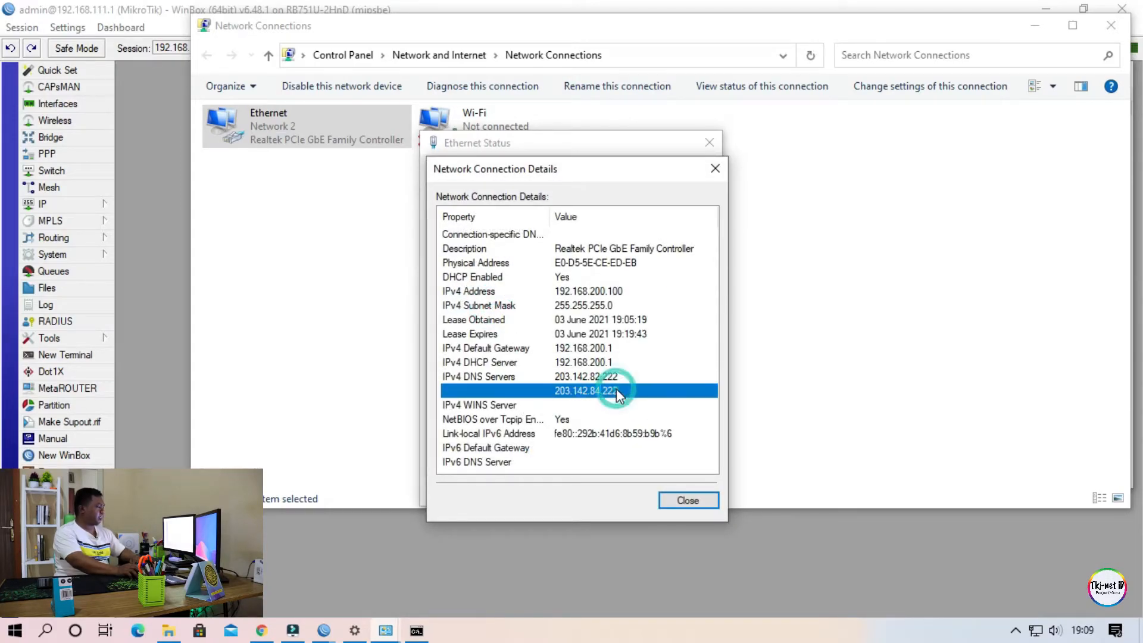
click(626, 379)
click(627, 390)
click(601, 382)
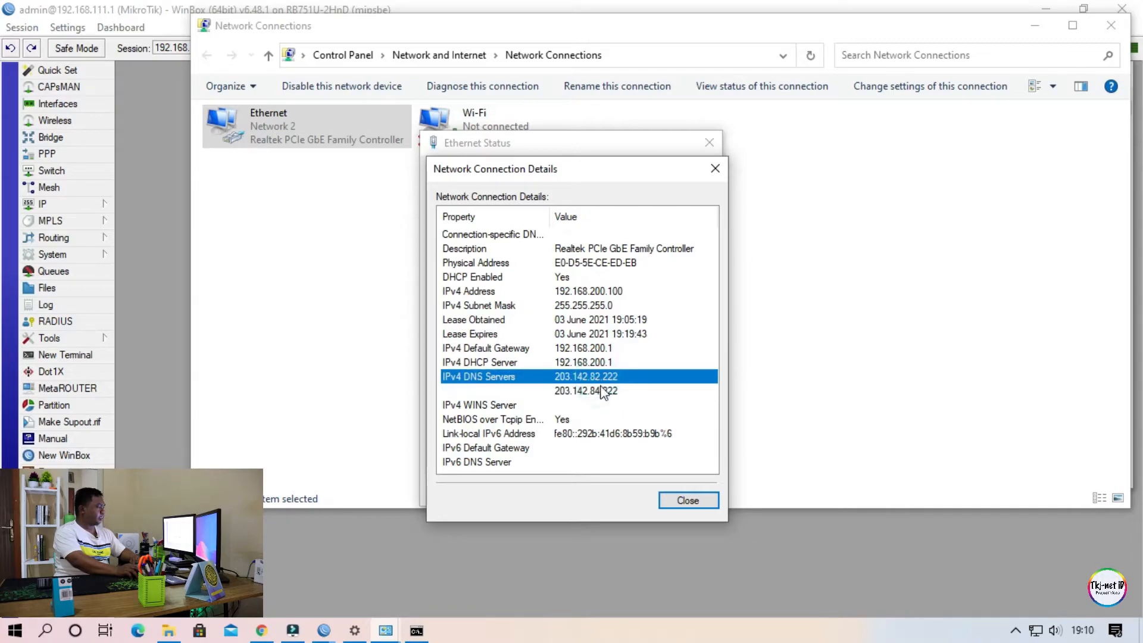
Examine the two IPv4 DNS server entries and the IPv4 subnet mask in the Ethernet connection details.
click(603, 391)
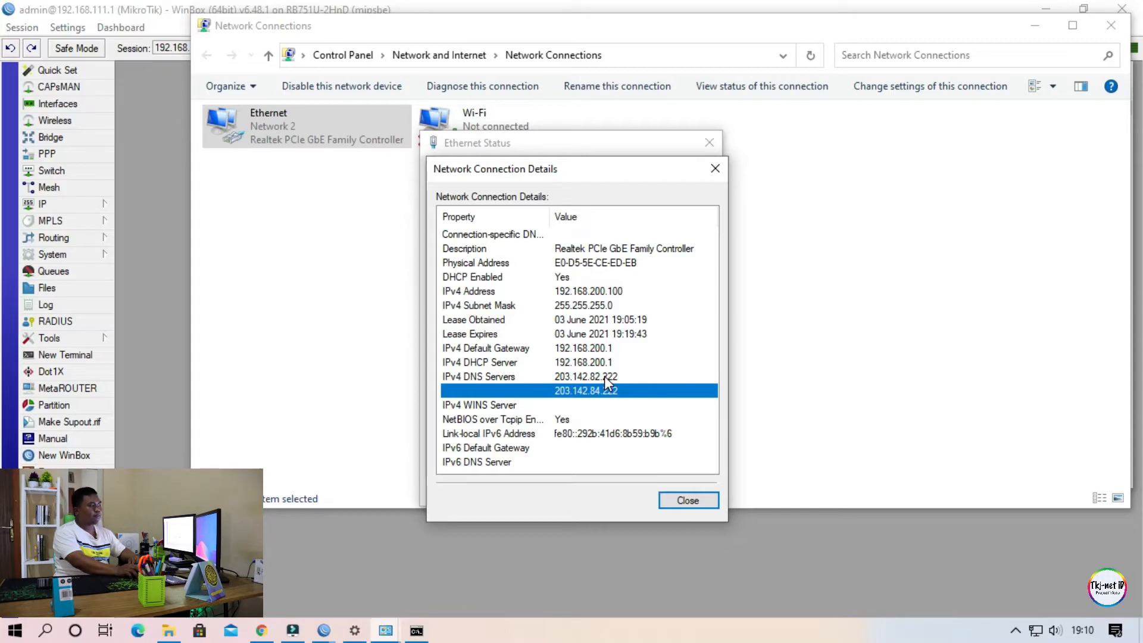
click(606, 377)
click(613, 390)
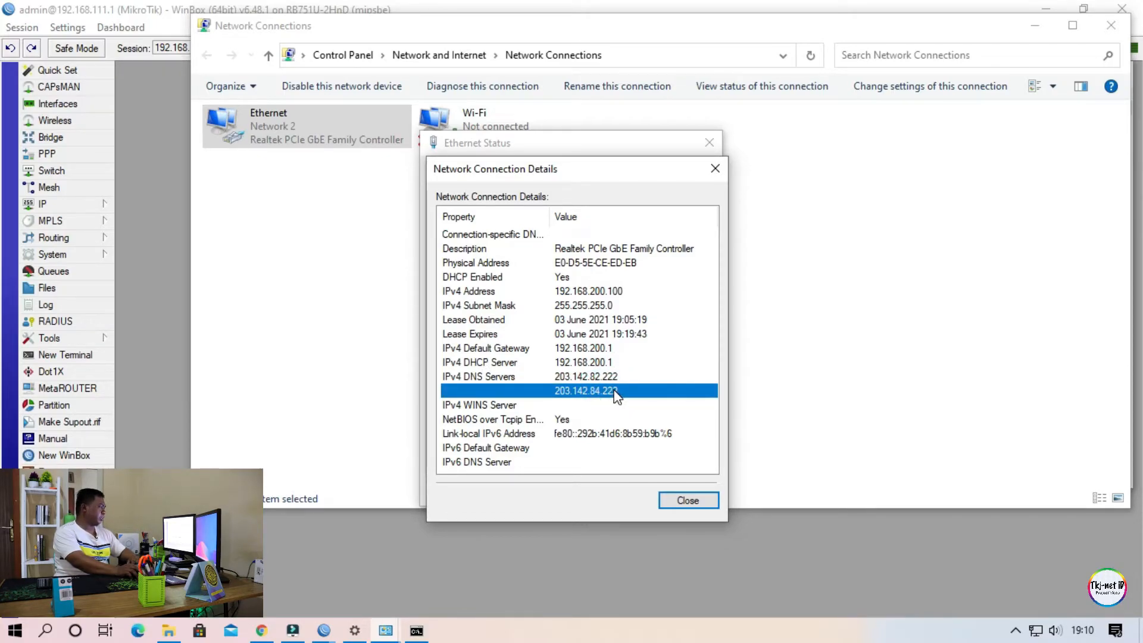
click(592, 377)
click(596, 388)
click(614, 375)
click(613, 390)
click(616, 376)
click(620, 391)
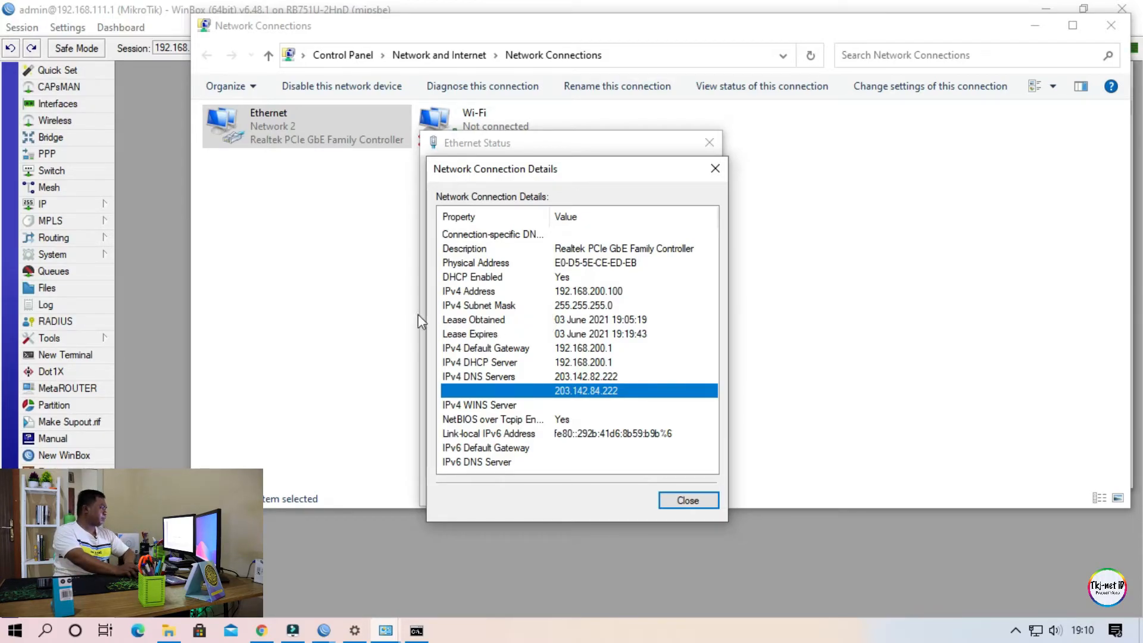
click(583, 316)
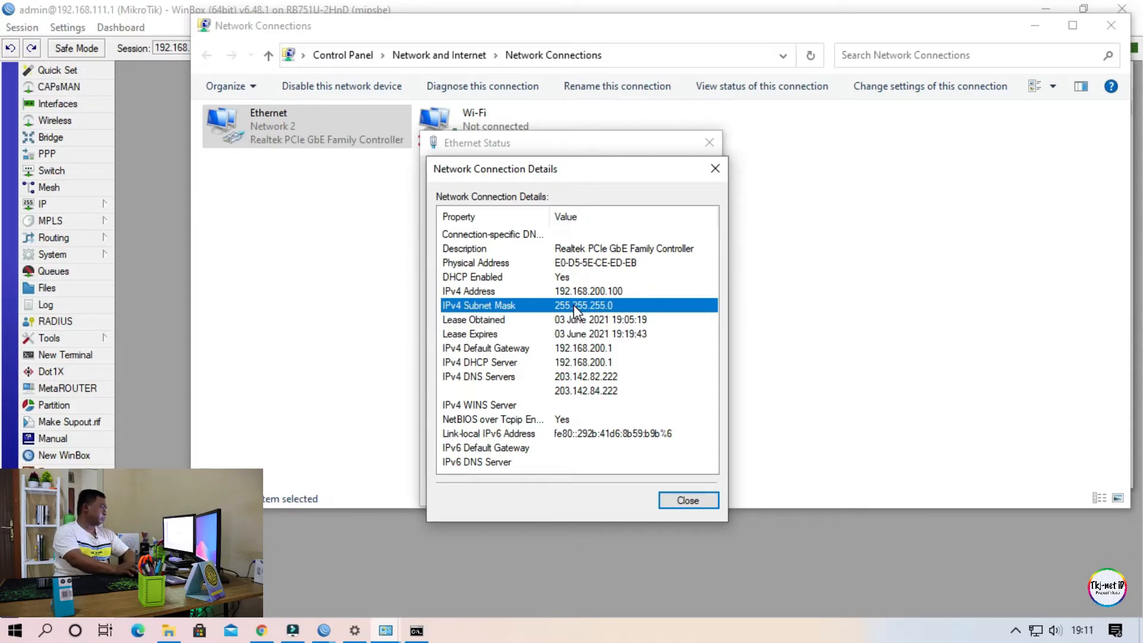
Switch to WinBox and set the netmask of the 192.168.200.0/24 DHCP network to 32, applying and confirming the change.
click(180, 184)
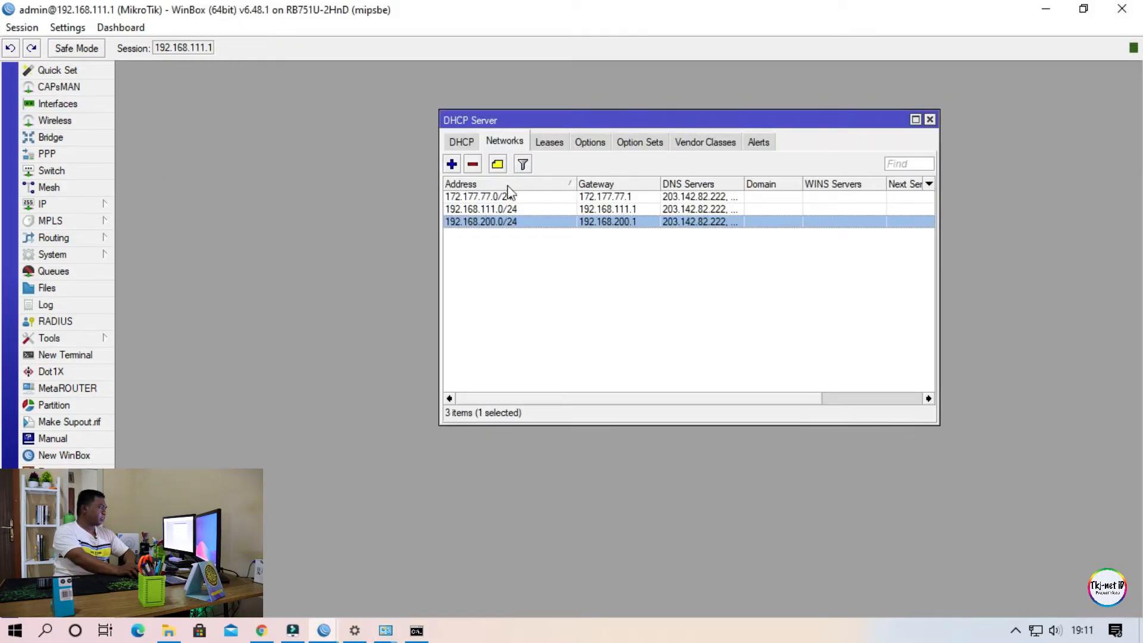
click(555, 299)
click(513, 146)
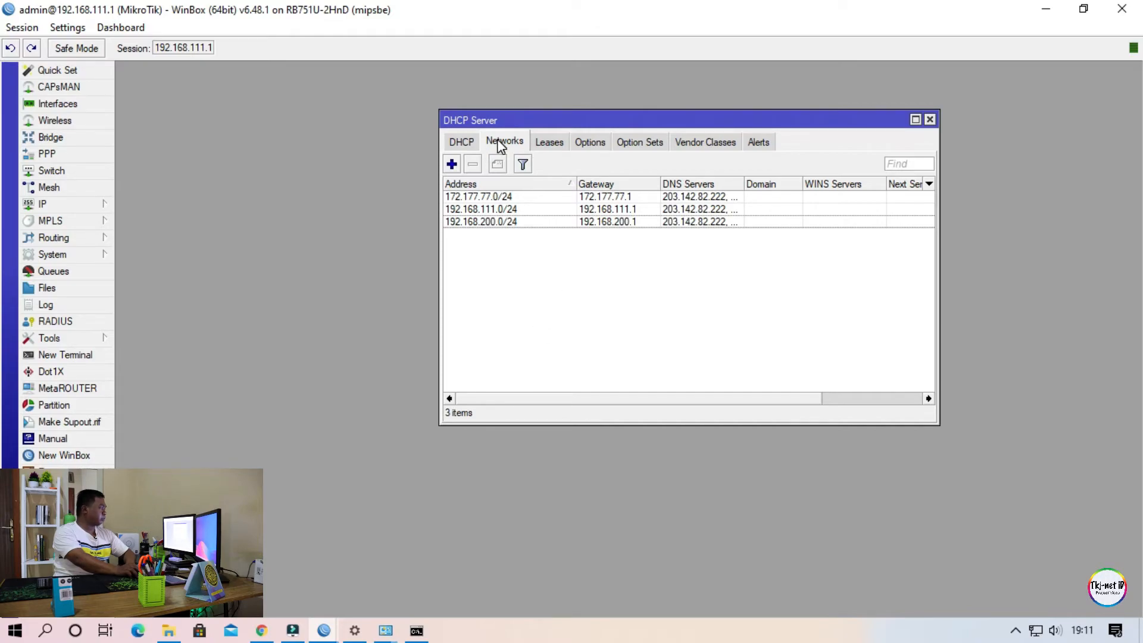
click(570, 265)
click(518, 225)
double_click(518, 225)
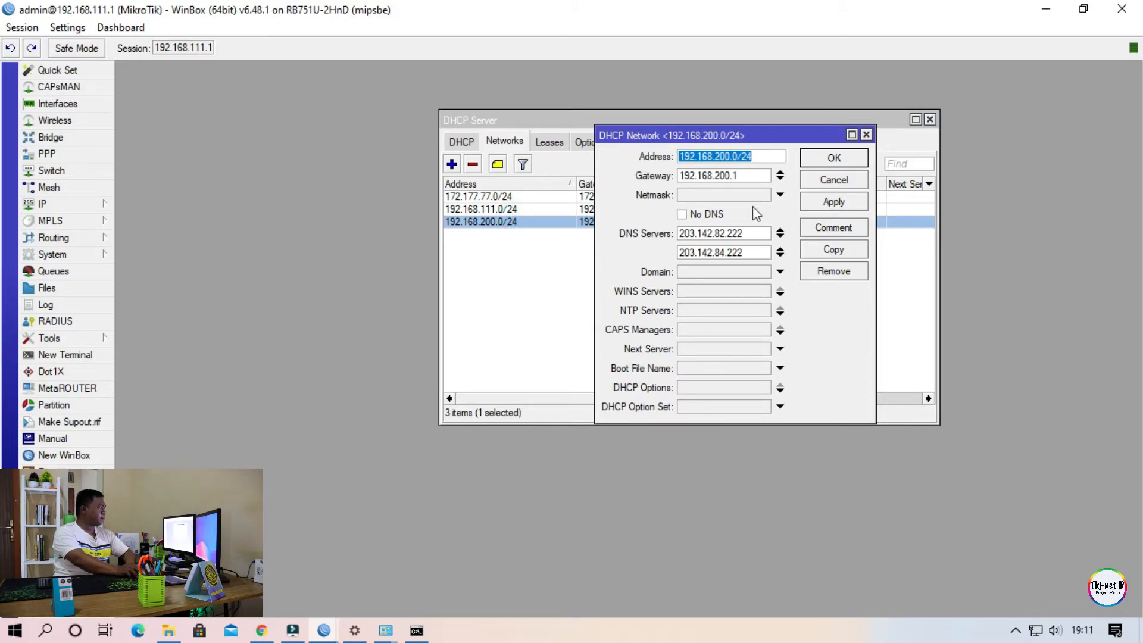
click(718, 195)
text(32)
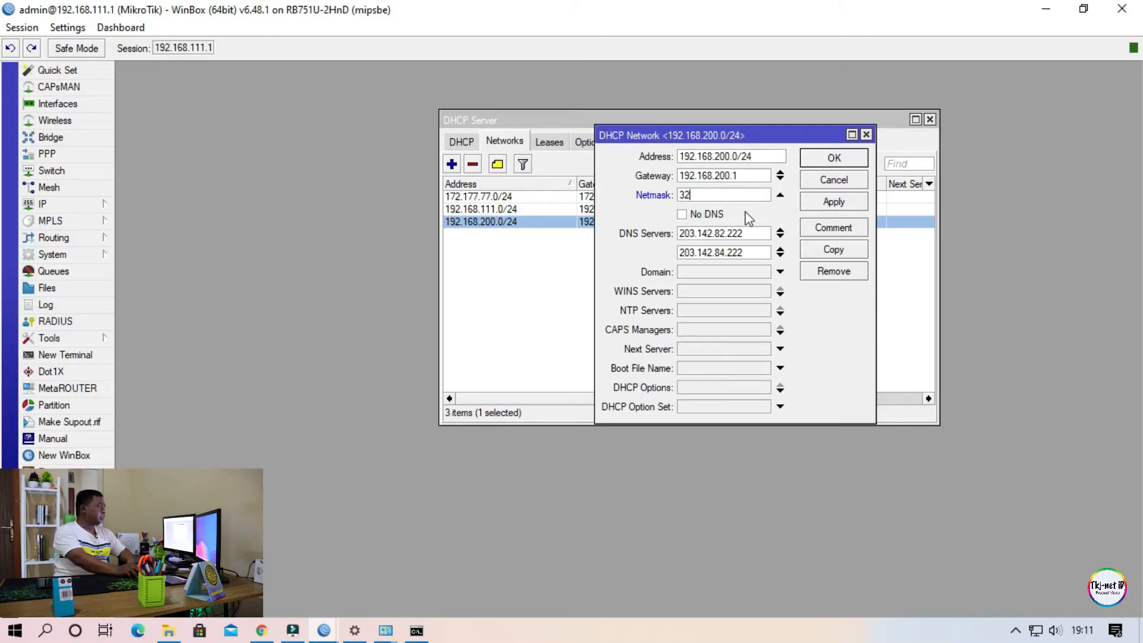
click(727, 197)
click(706, 197)
drag(707, 197, 643, 198)
click(711, 195)
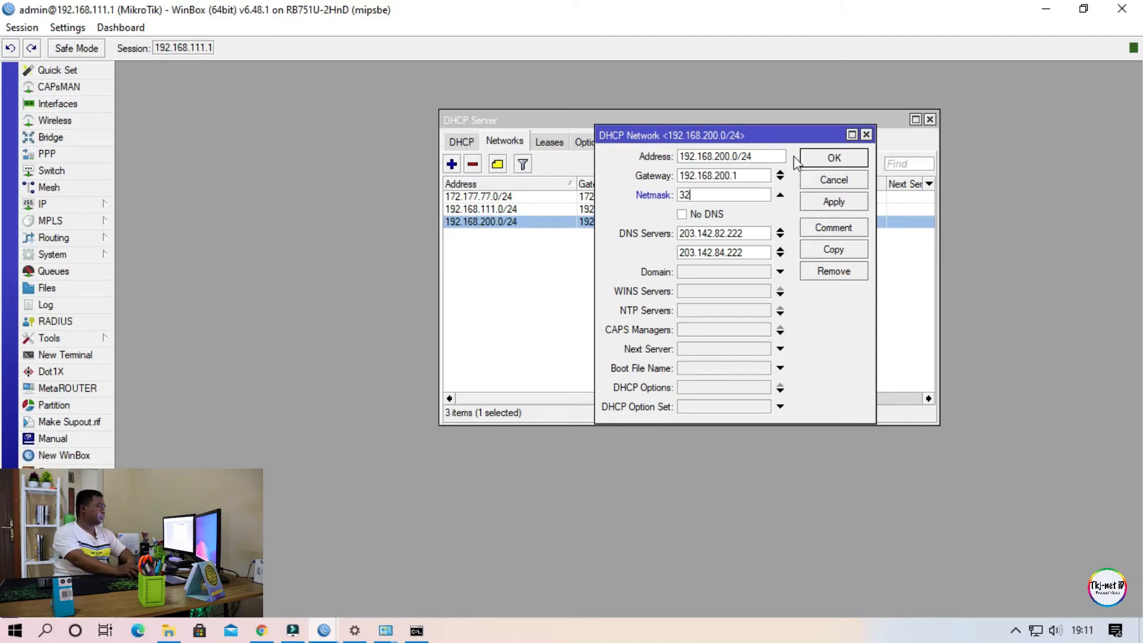
click(828, 204)
click(833, 157)
Switch to the Command Prompt and renew the PC's DHCP lease again with ipconfig /renew.
click(416, 630)
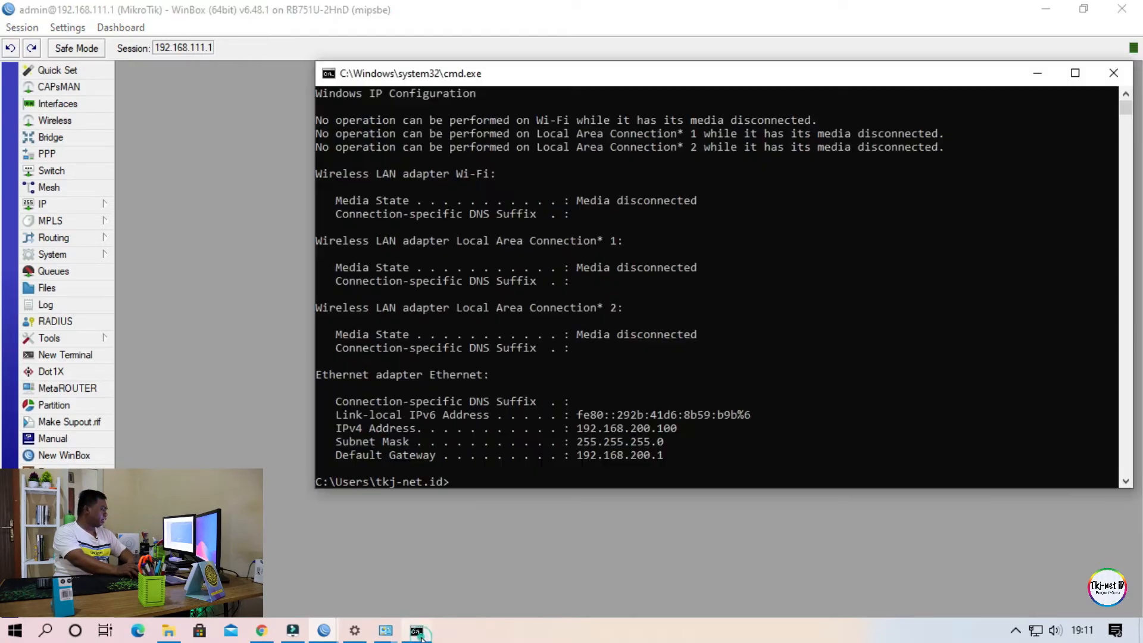
key(Up)
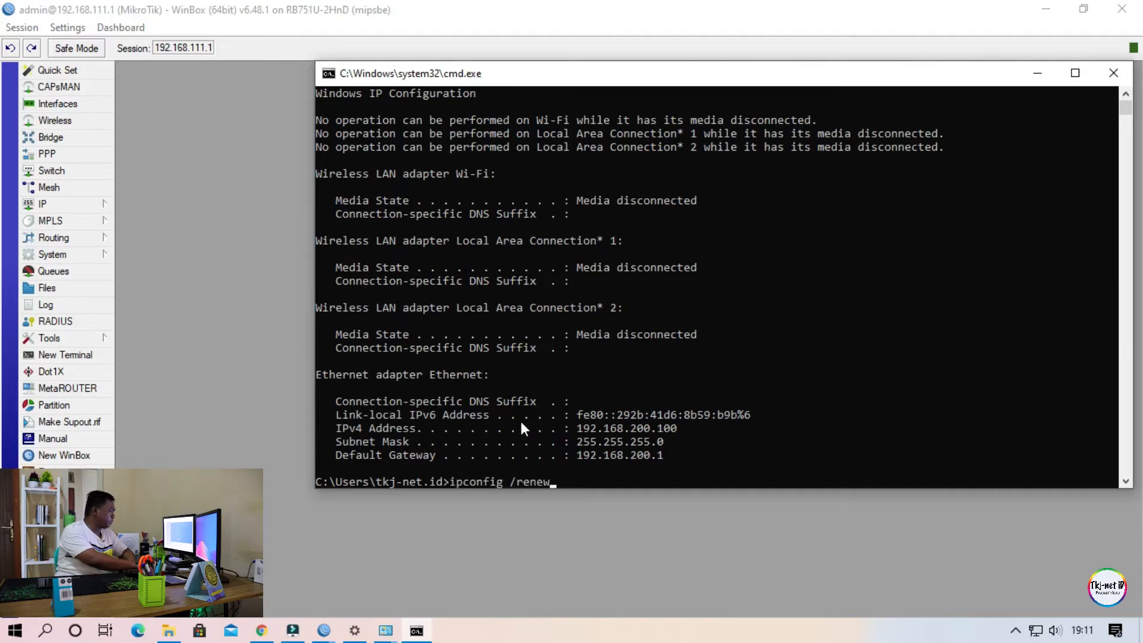
key(Return)
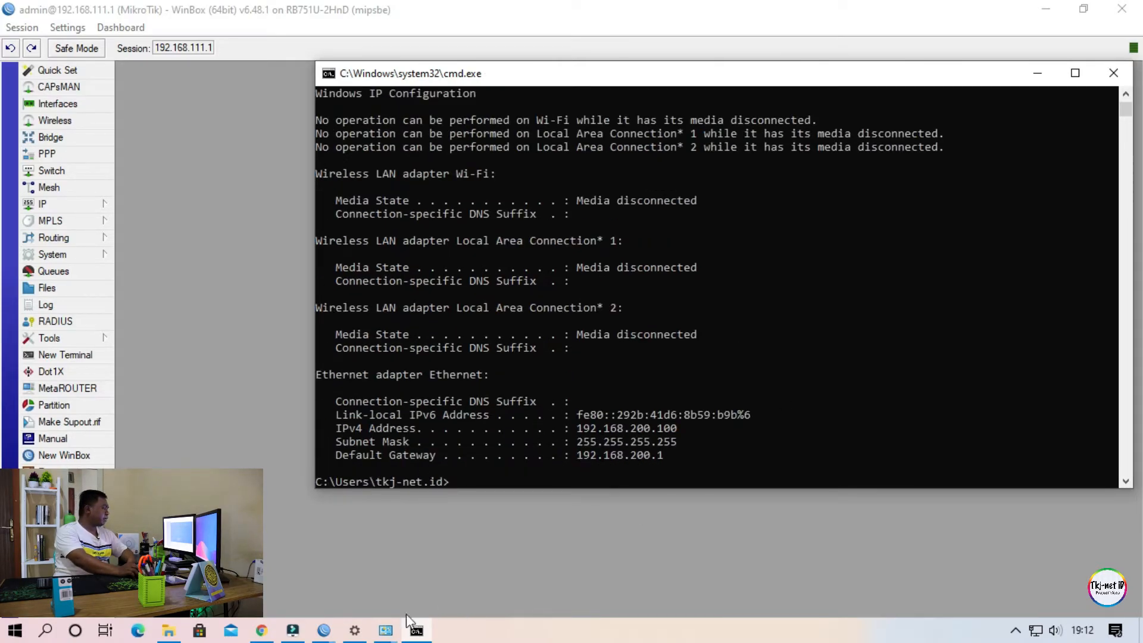
Bring up the Ethernet connection details, reopen them to refresh the values and check the IPv4 subnet mask.
click(385, 631)
click(459, 577)
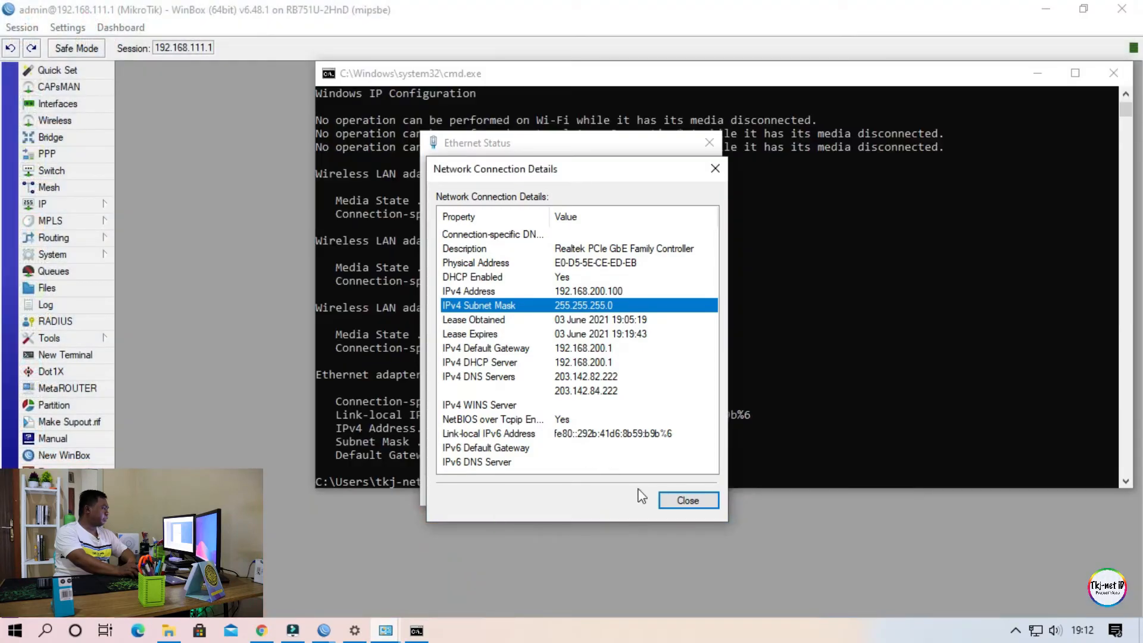
click(668, 499)
click(495, 305)
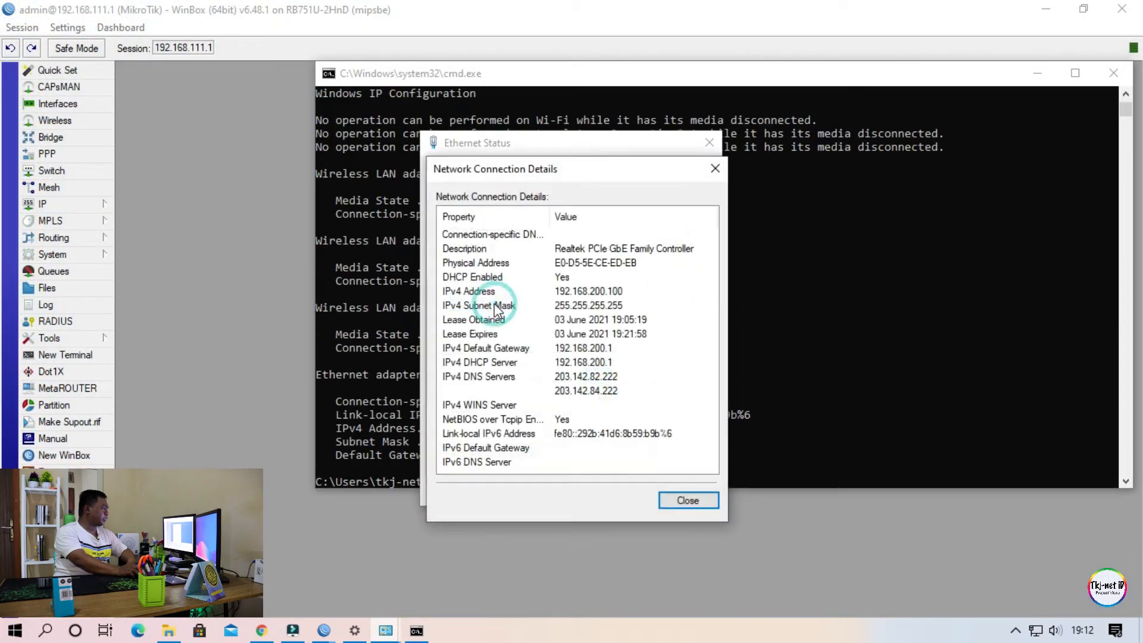
click(569, 308)
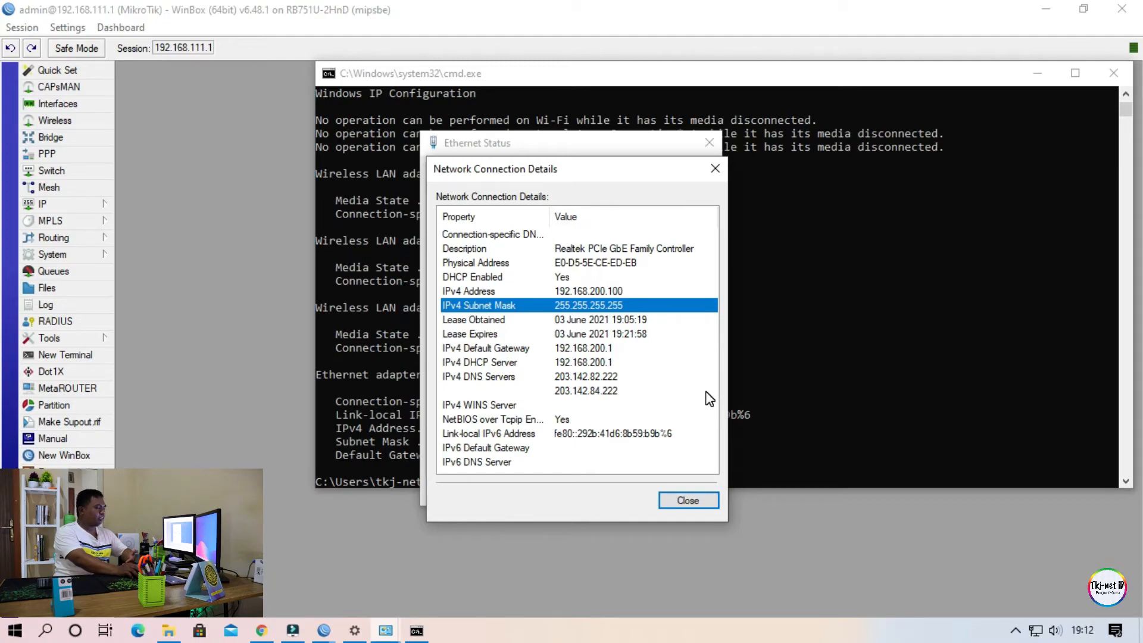
Switch to WinBox and set the domain of the 192.168.200.0/24 DHCP network to tkjnet.id, applying the change.
click(254, 356)
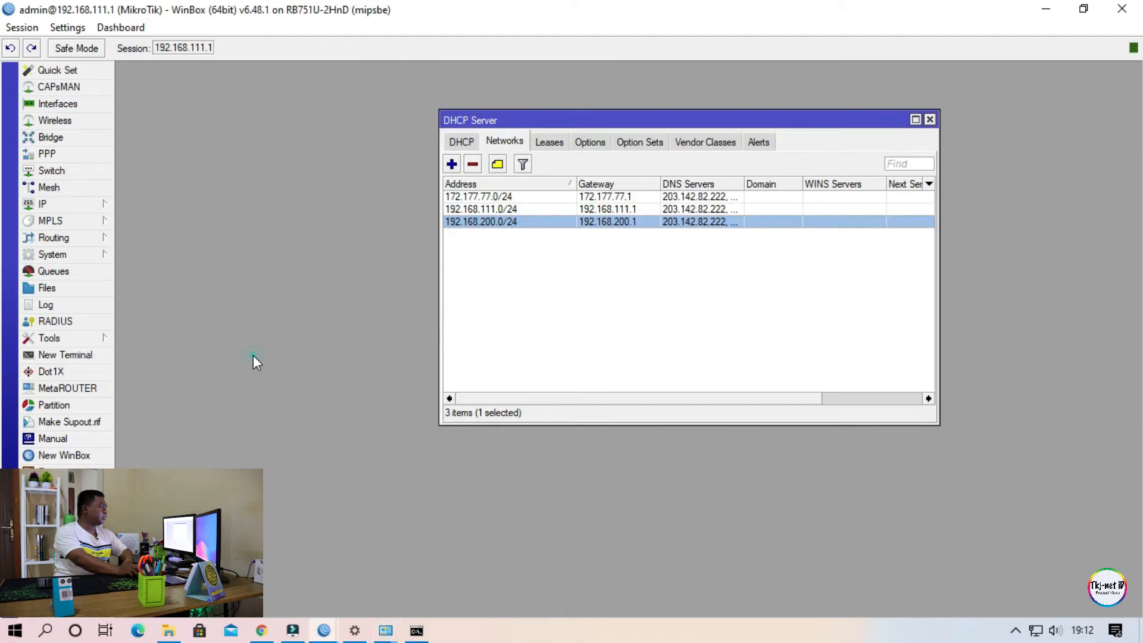
click(575, 308)
click(506, 222)
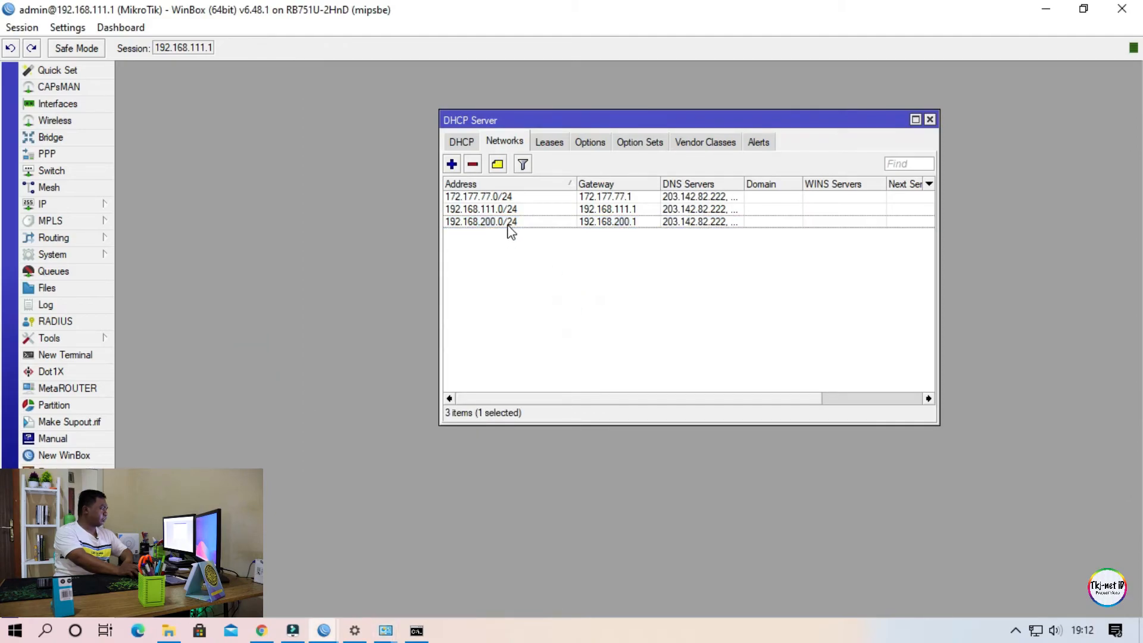
double_click(548, 221)
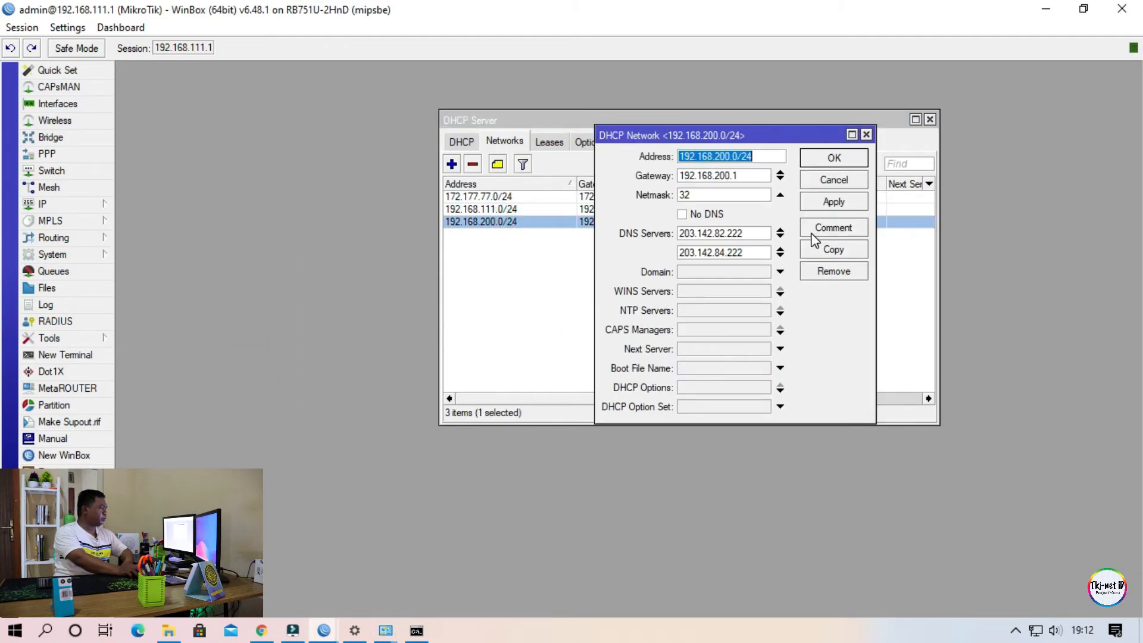
click(742, 269)
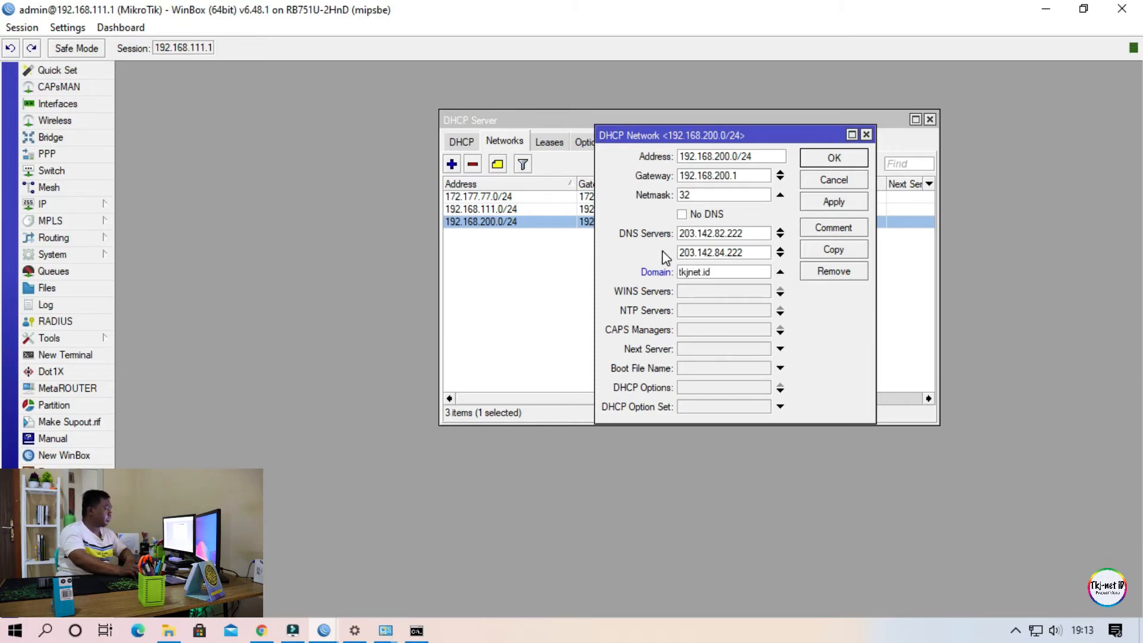
double_click(728, 274)
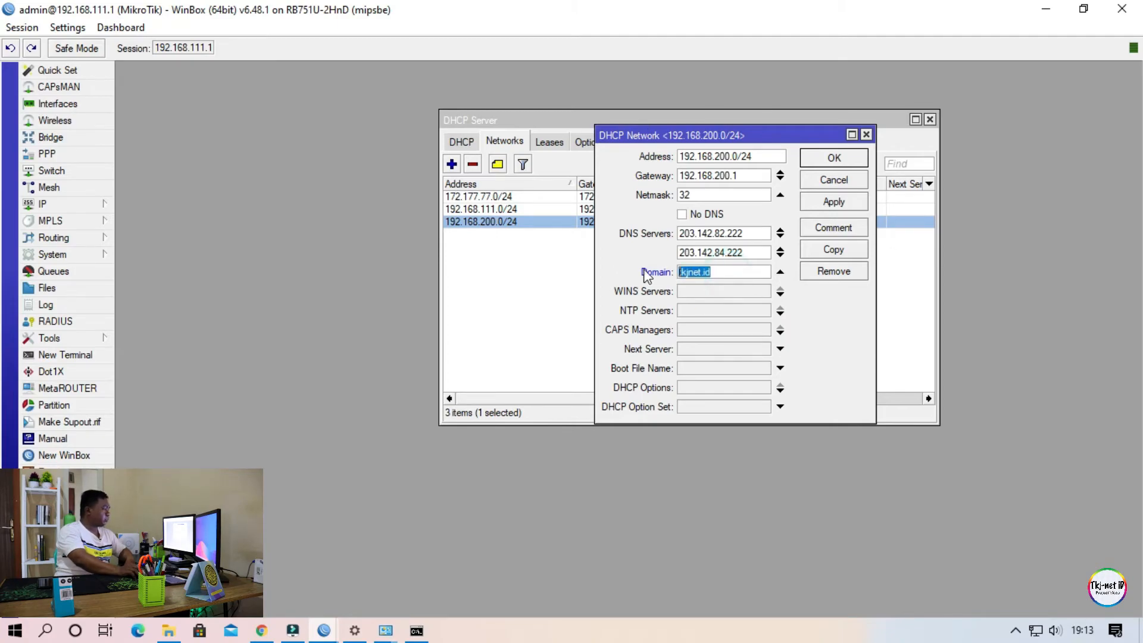
click(824, 206)
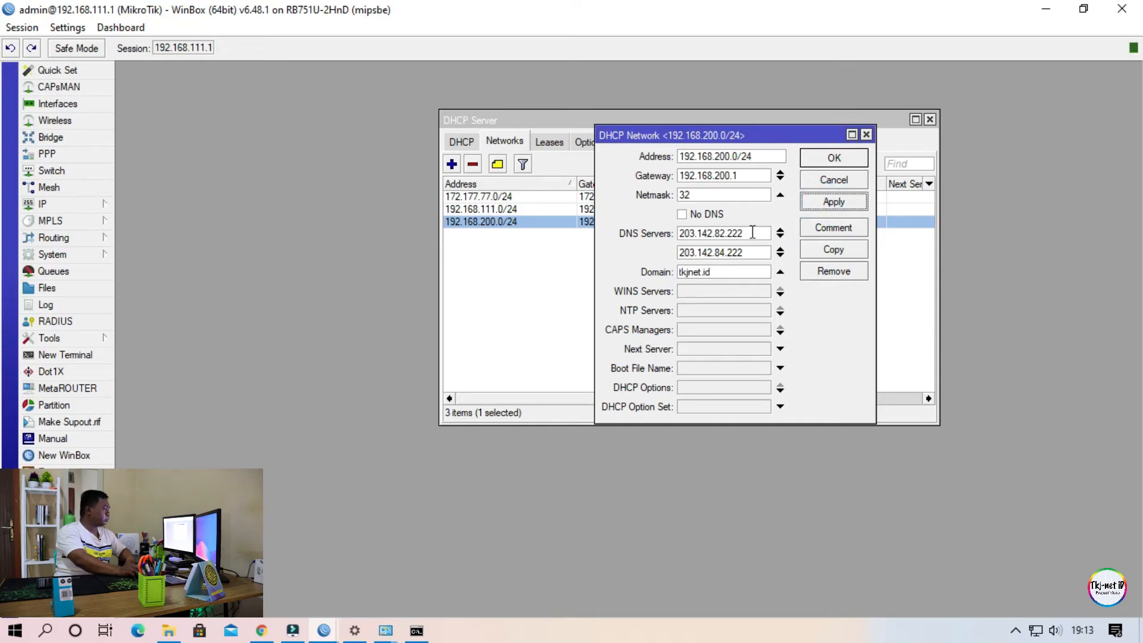
Run ipconfig /renew in the Command Prompt so the PC requests the updated domain setting.
click(416, 631)
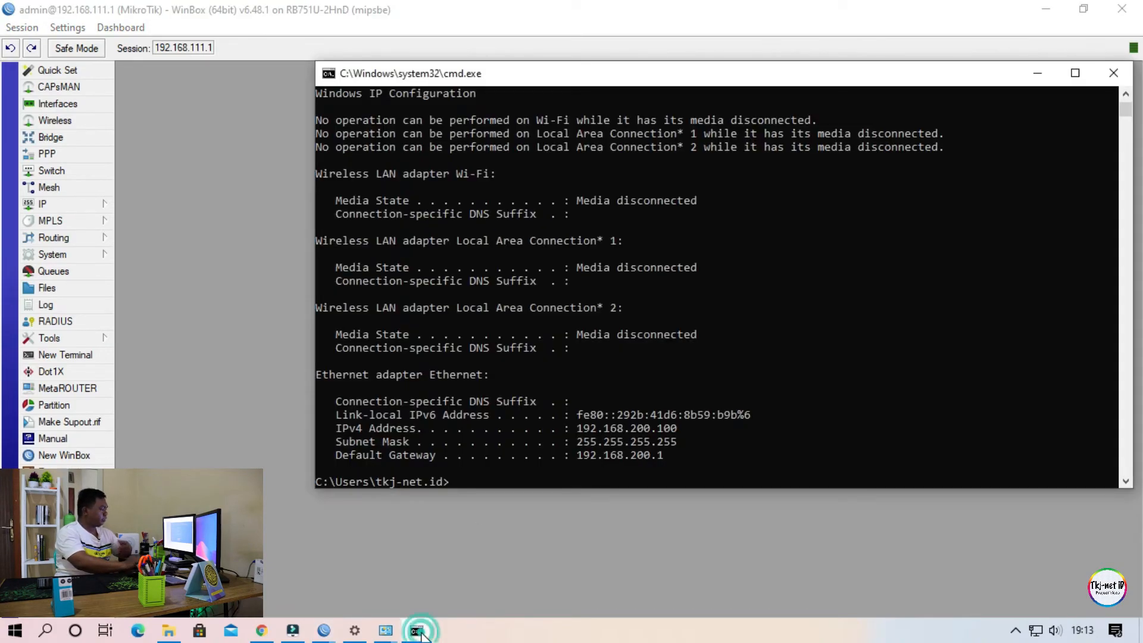
text(ipconfig /renew)
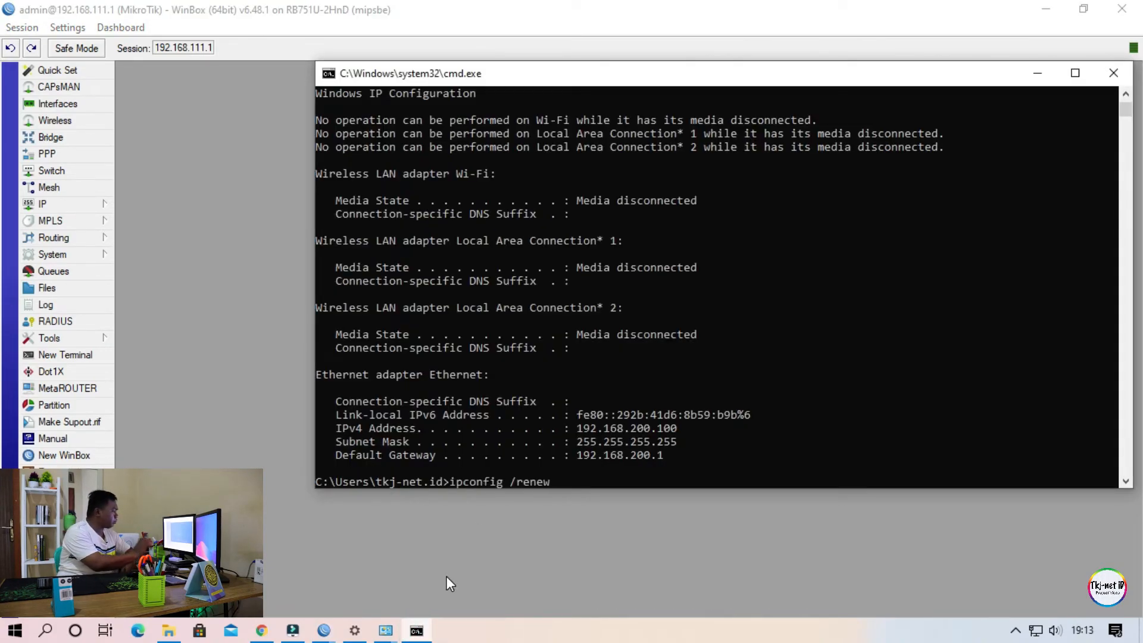
key(Return)
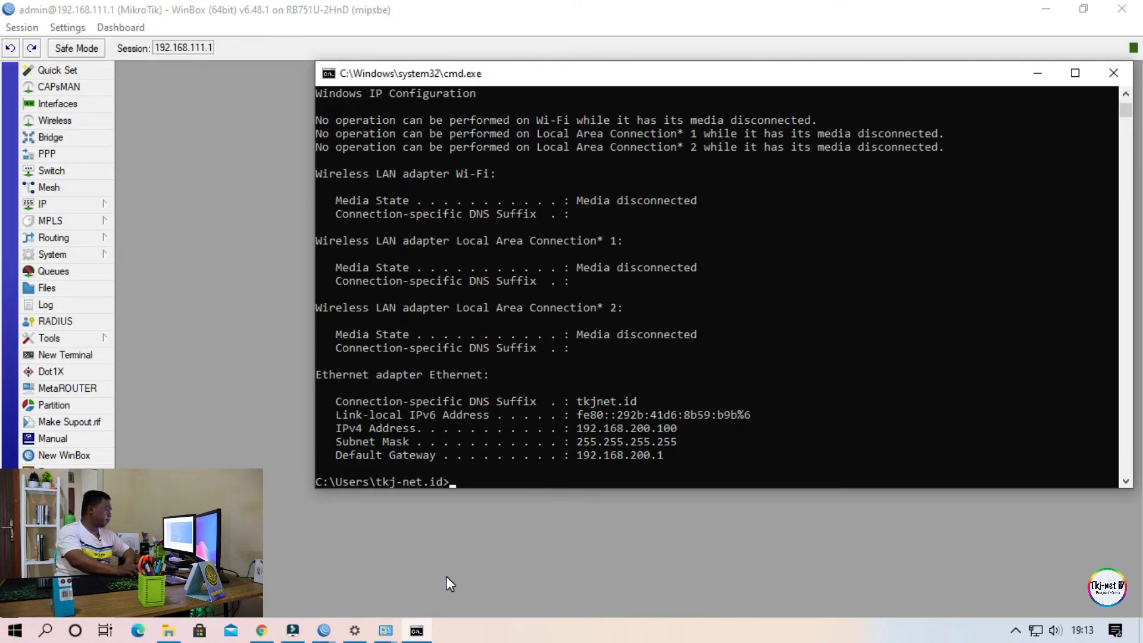
Reopen the Ethernet connection details, widen the Property column to check the connection-specific DNS suffix, and close the details.
mouse_move(390, 635)
click(453, 548)
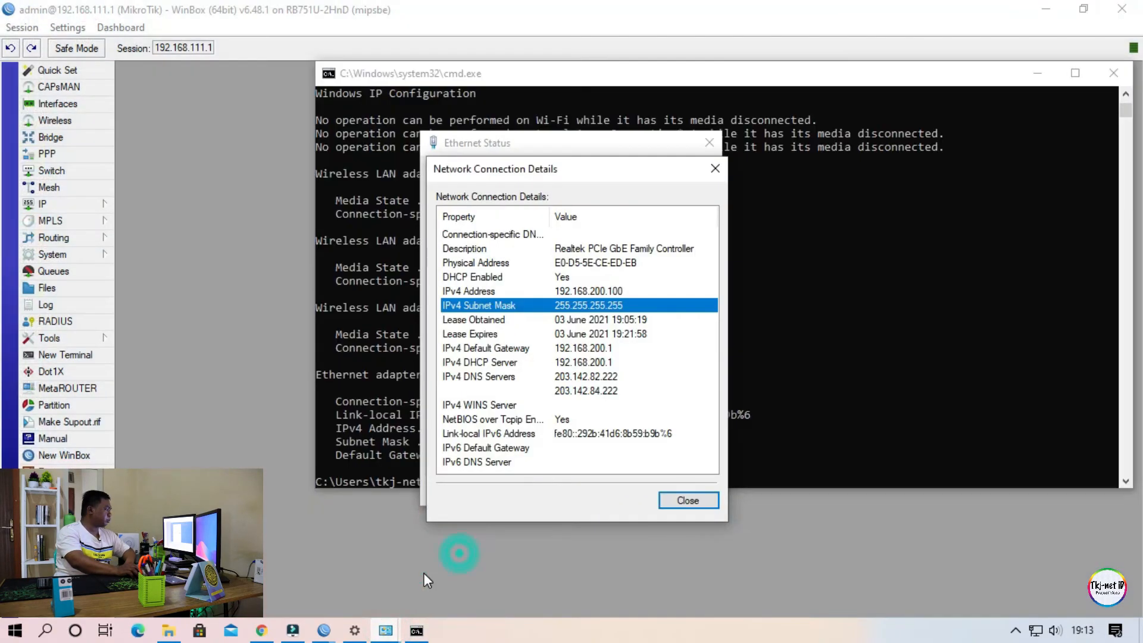
click(672, 496)
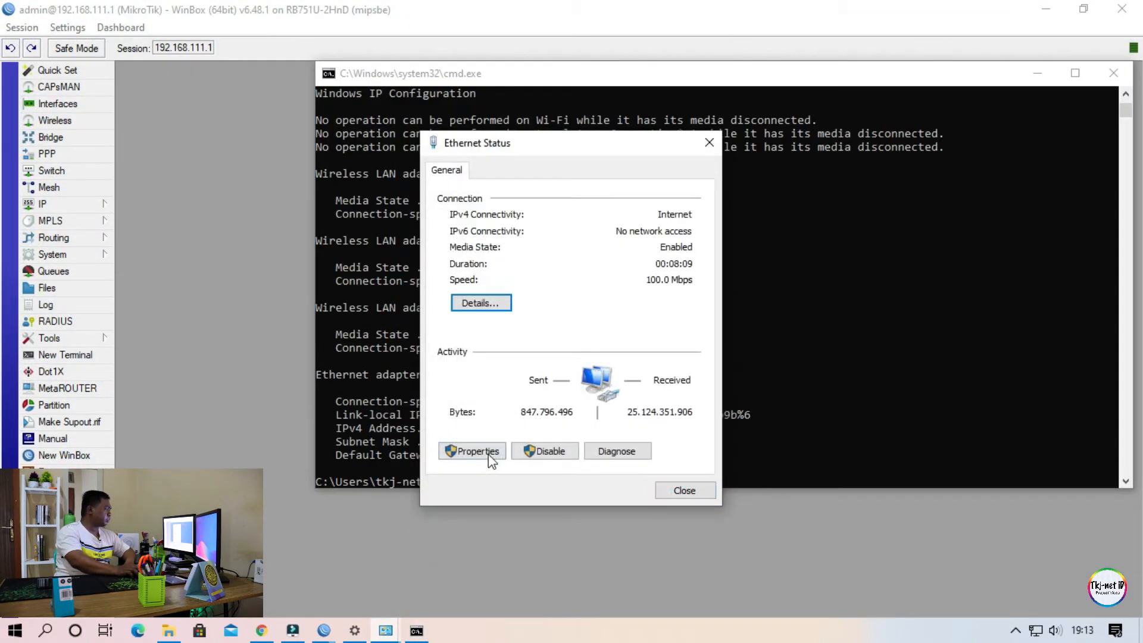
click(482, 303)
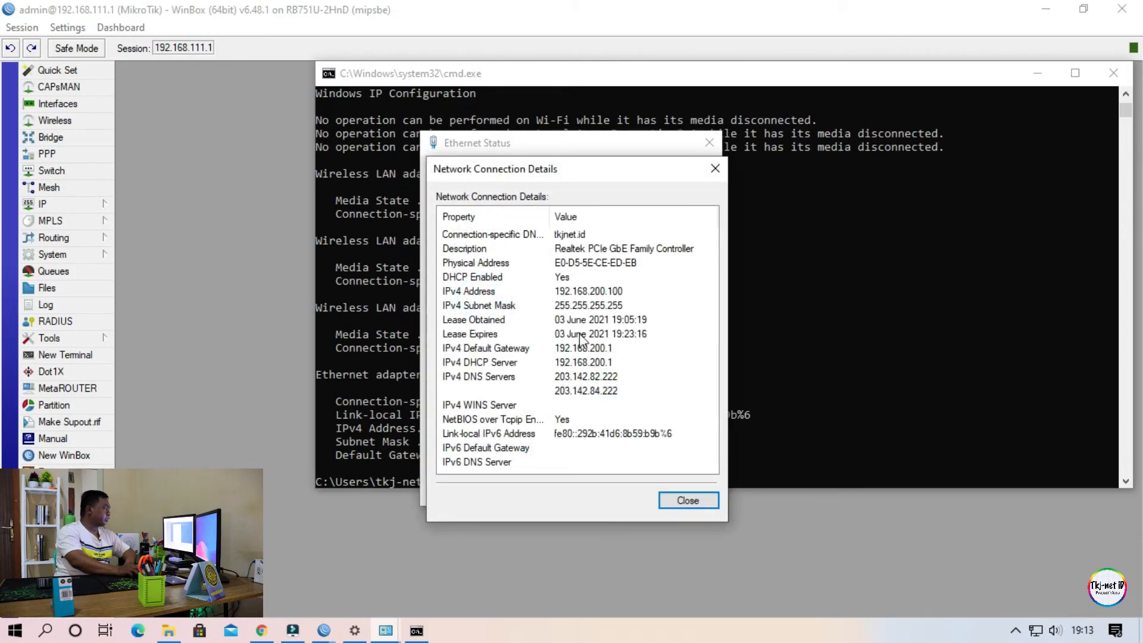
drag(547, 216, 577, 222)
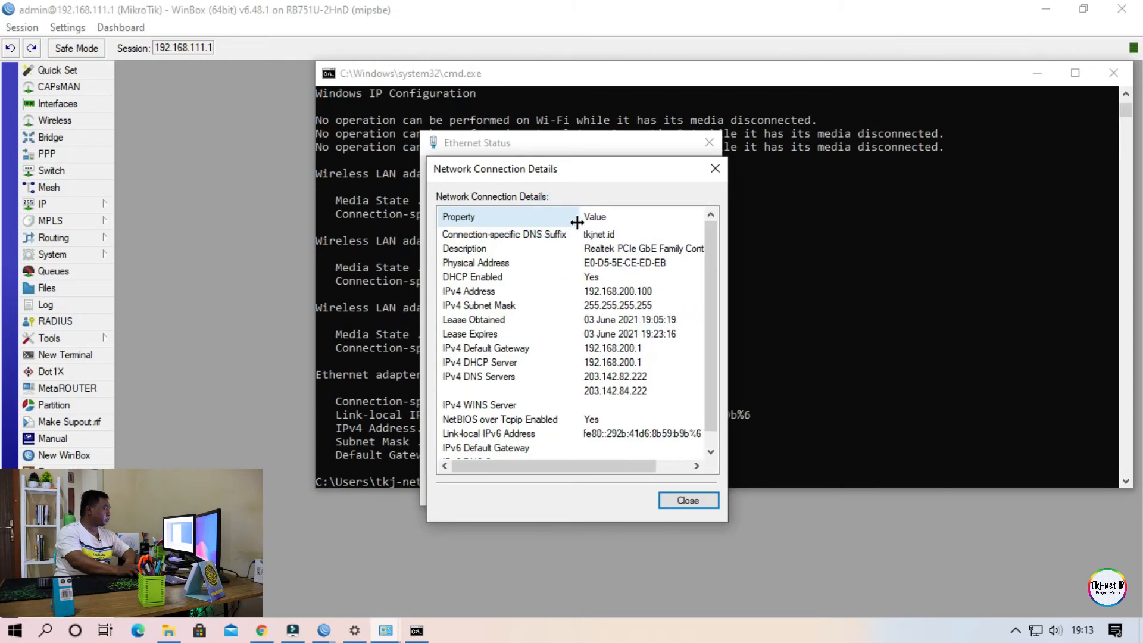
click(610, 239)
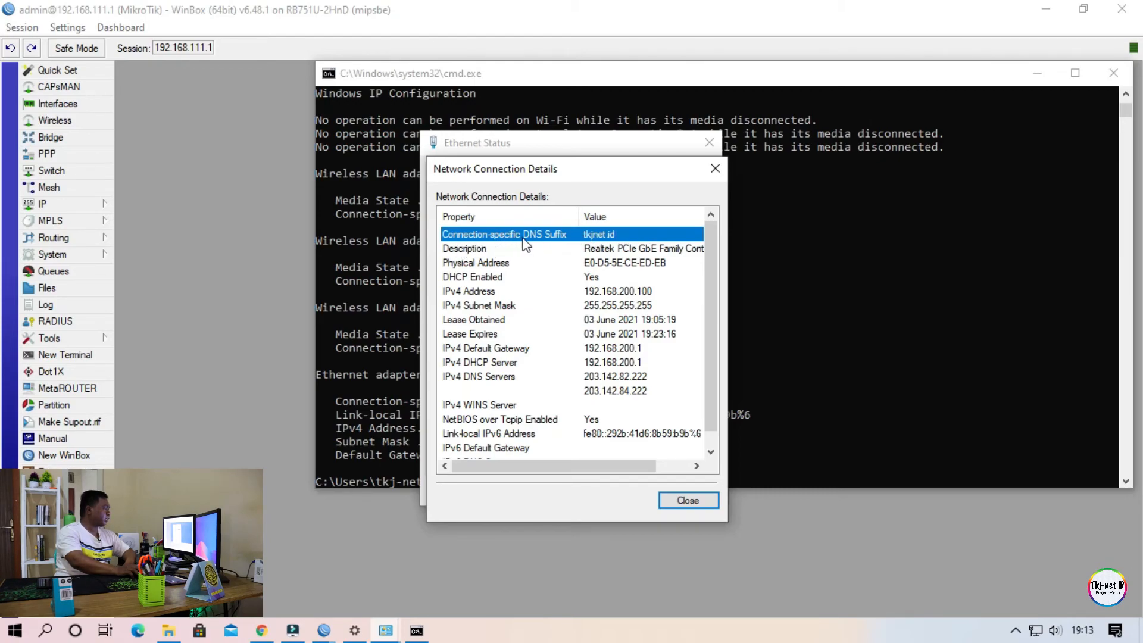
drag(578, 218, 576, 221)
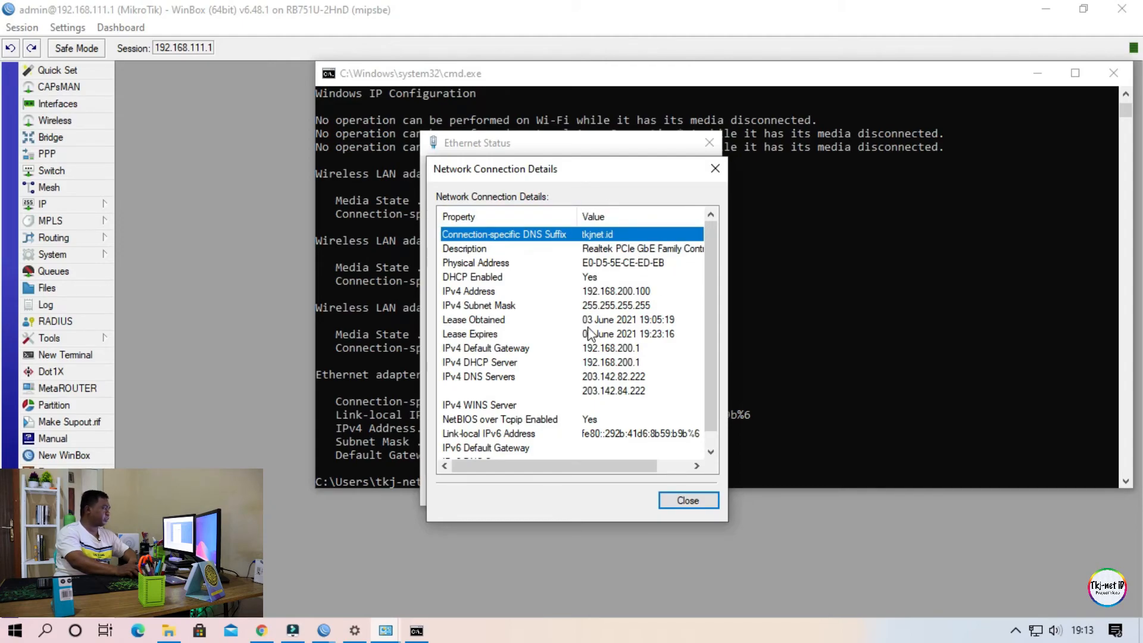
click(695, 499)
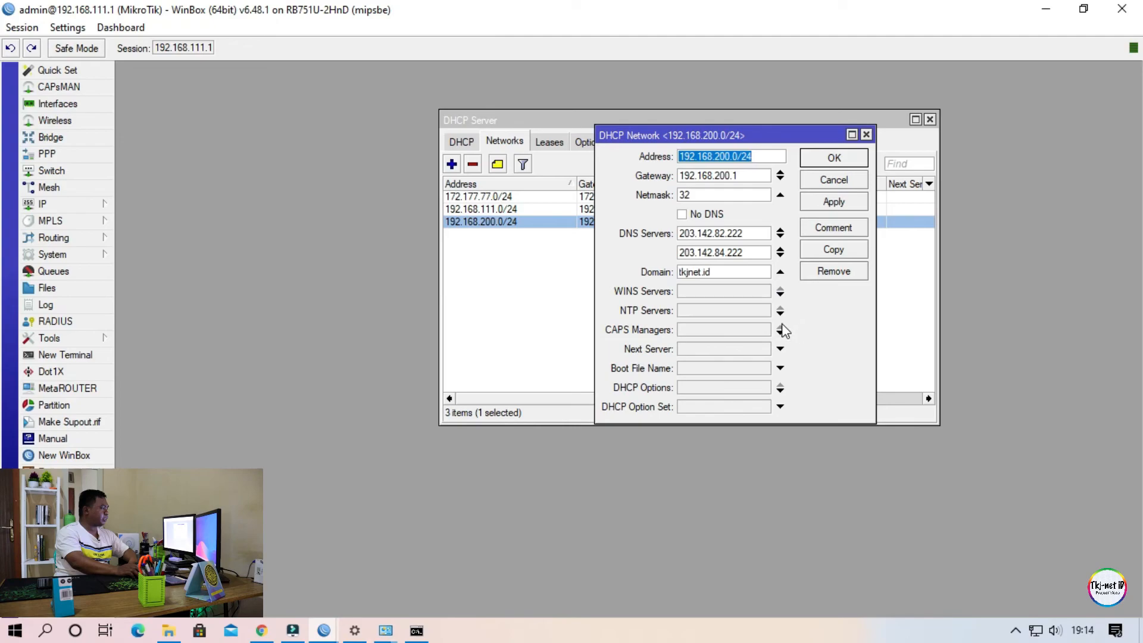
Enable the NTP Servers, CAPS Managers and WINS Servers entries of the 192.168.200.0/24 DHCP network with address 0.0.0.0.
click(721, 313)
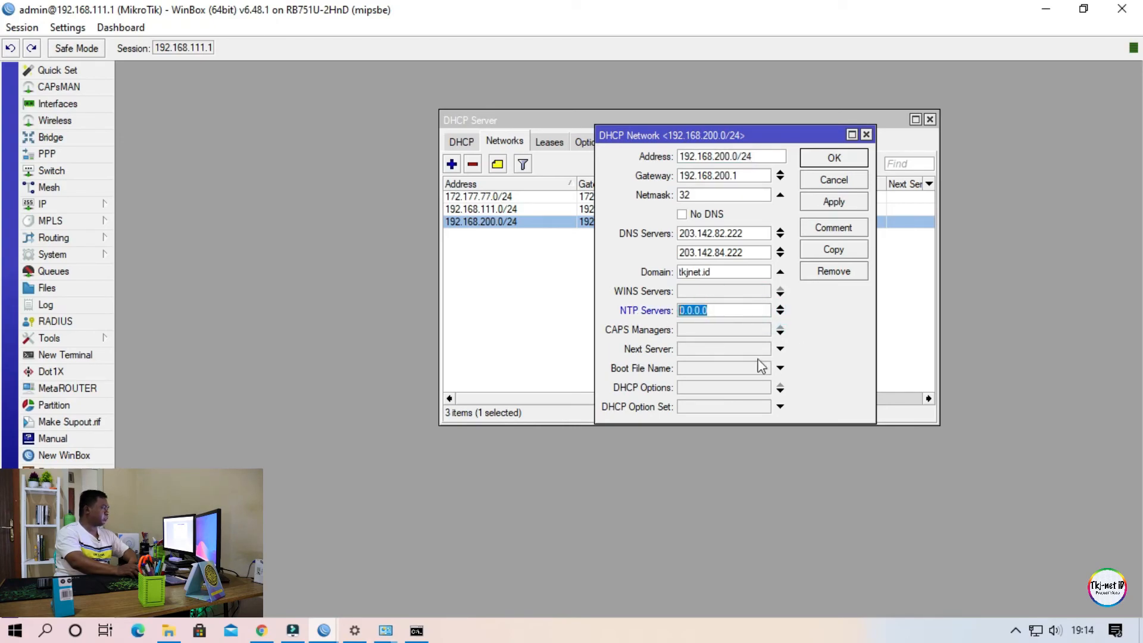
click(691, 331)
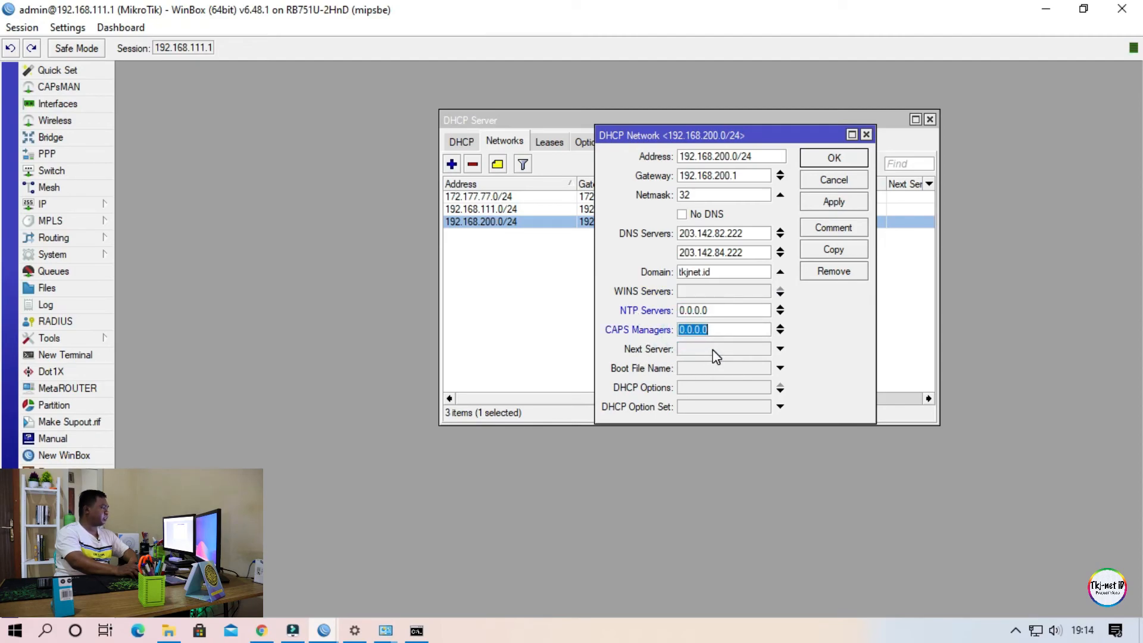
click(714, 291)
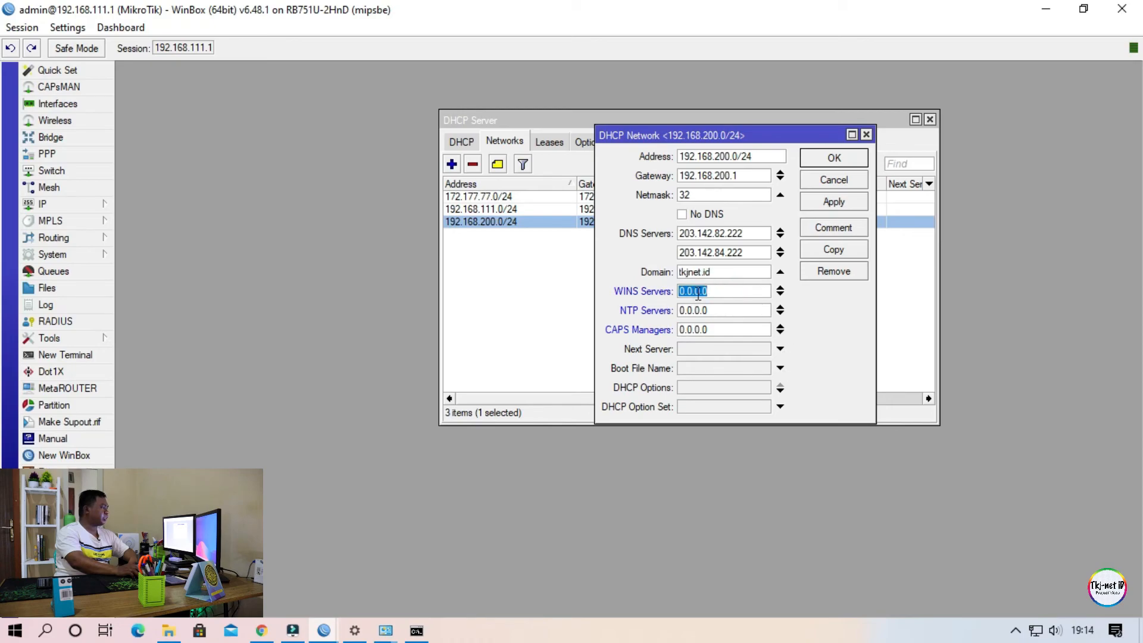